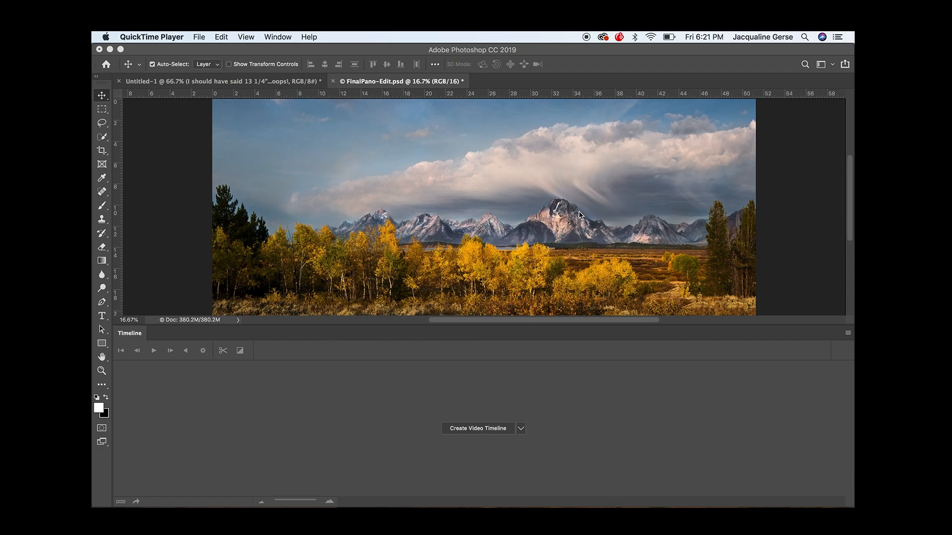
- Start a new document from the HDTV 1080p Film & Video preset and name it "Intermediate Video Tutorial"
{"action": "left_click", "coordinate": [175, 192]}
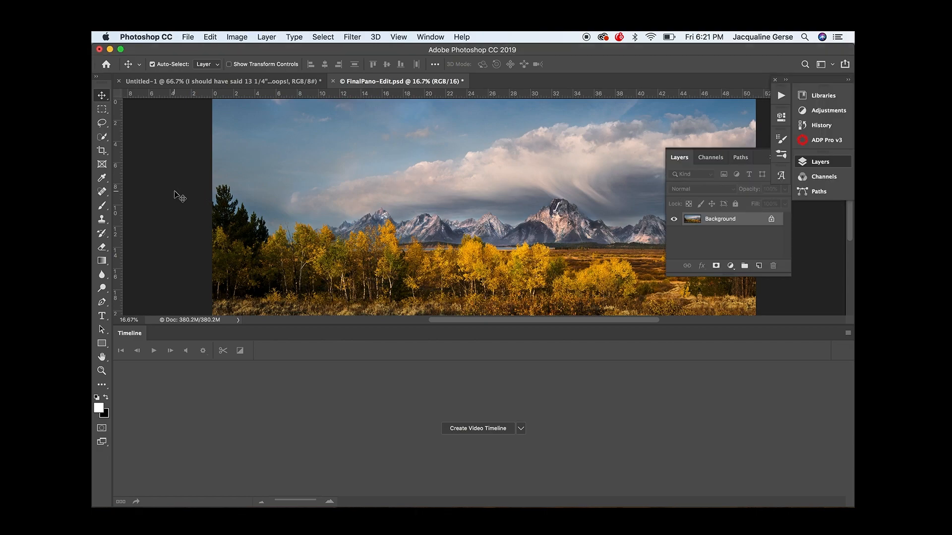
{"action": "left_click", "coordinate": [188, 38]}
{"action": "left_click", "coordinate": [193, 52]}
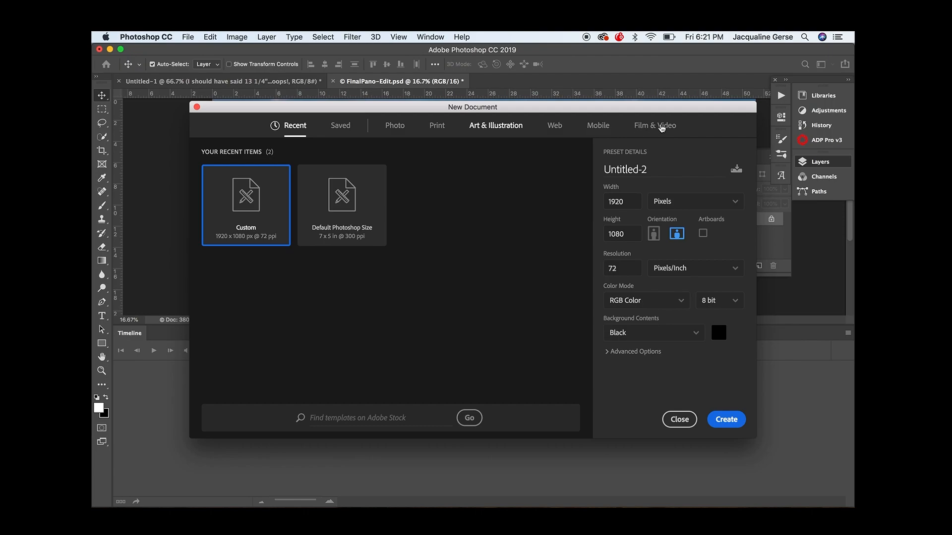
{"action": "left_click", "coordinate": [661, 126]}
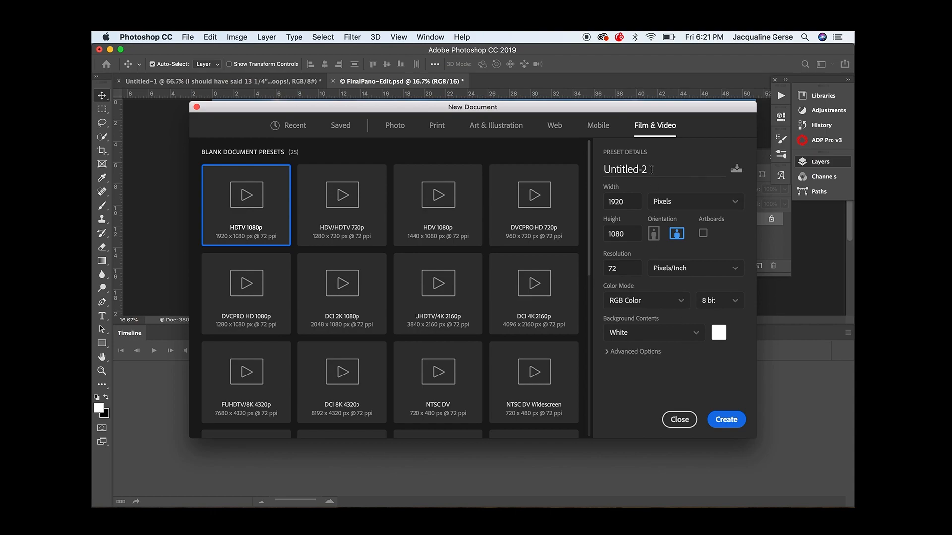
{"action": "left_click_drag", "start_coordinate": [651, 170], "coordinate": [598, 173]}
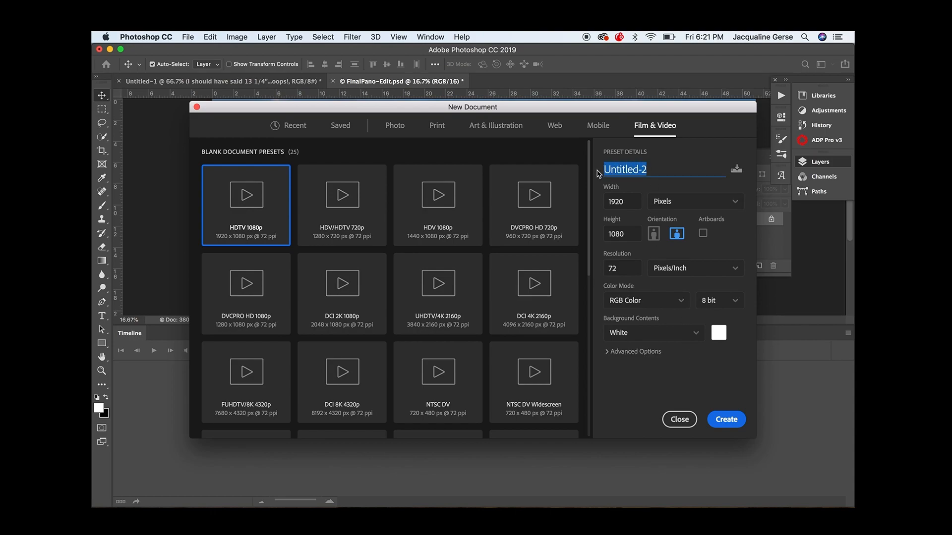
{"action": "type", "text": "Intermediate "}
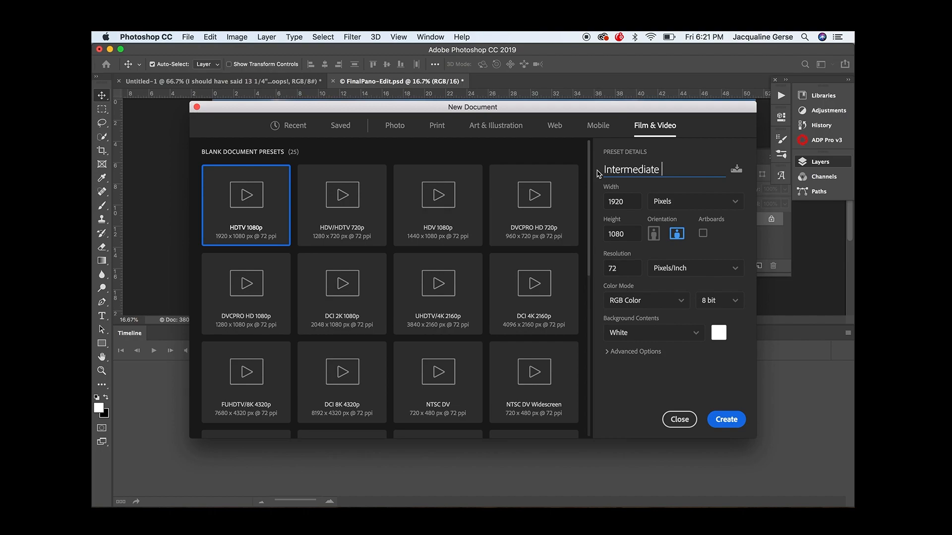
{"action": "type", "text": "Video Tutorial"}
- Create the document with black background contents and hide its guides
{"action": "left_click", "coordinate": [694, 335]}
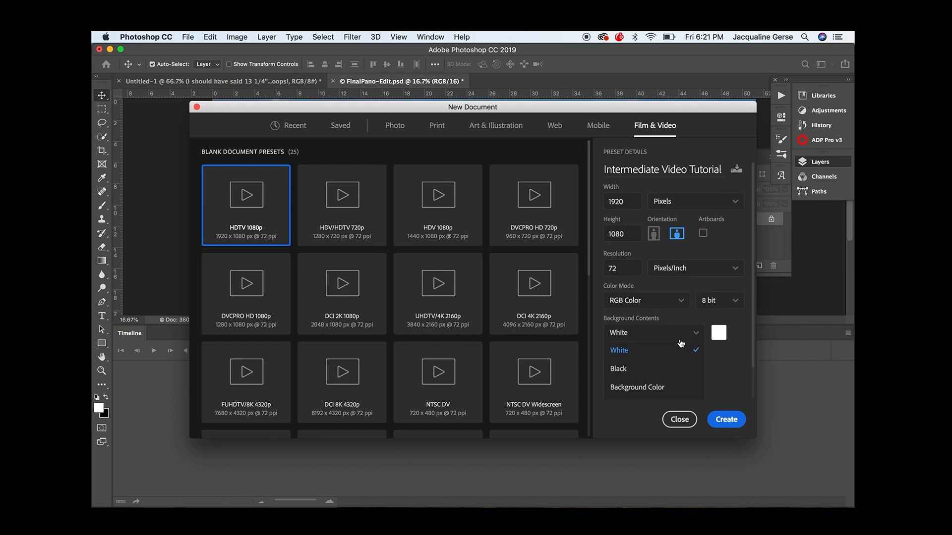
{"action": "left_click", "coordinate": [644, 374]}
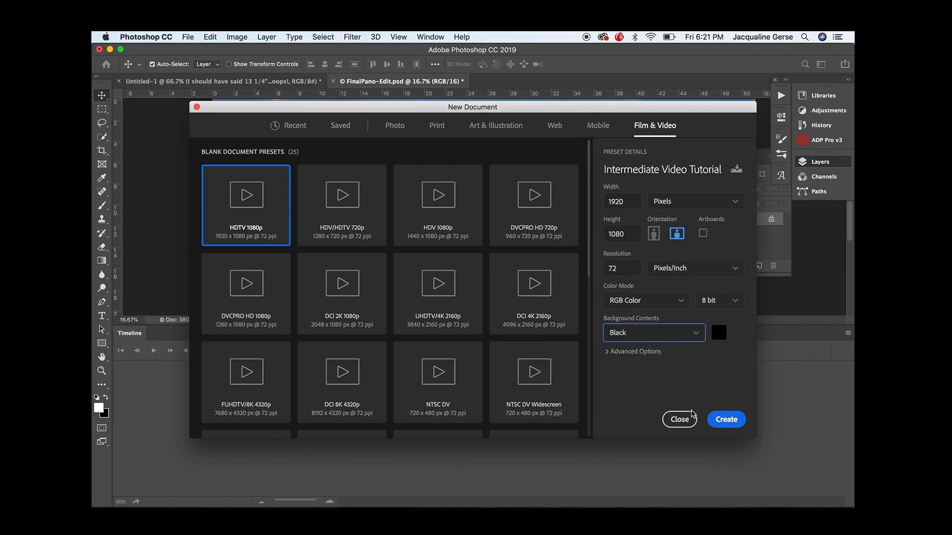
{"action": "left_click", "coordinate": [727, 420]}
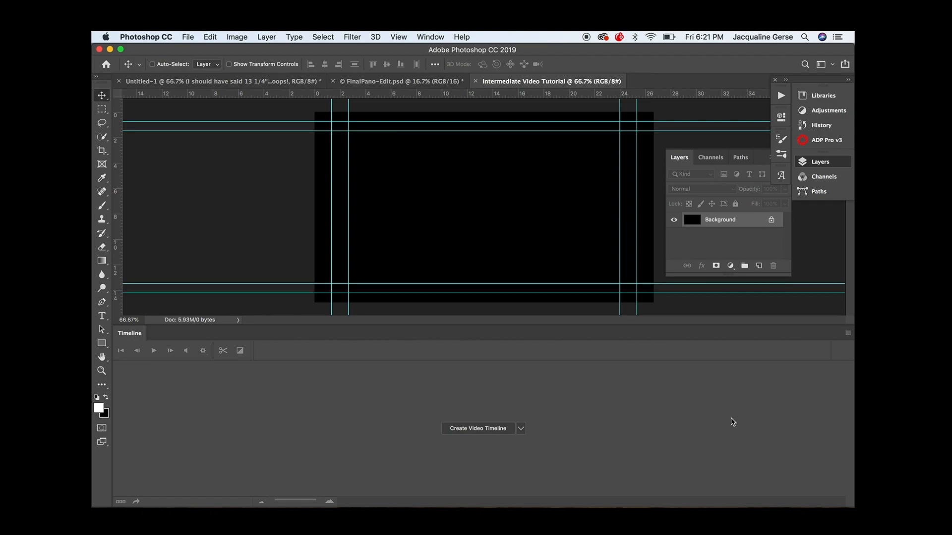
{"action": "key", "text": "super+semicolon"}
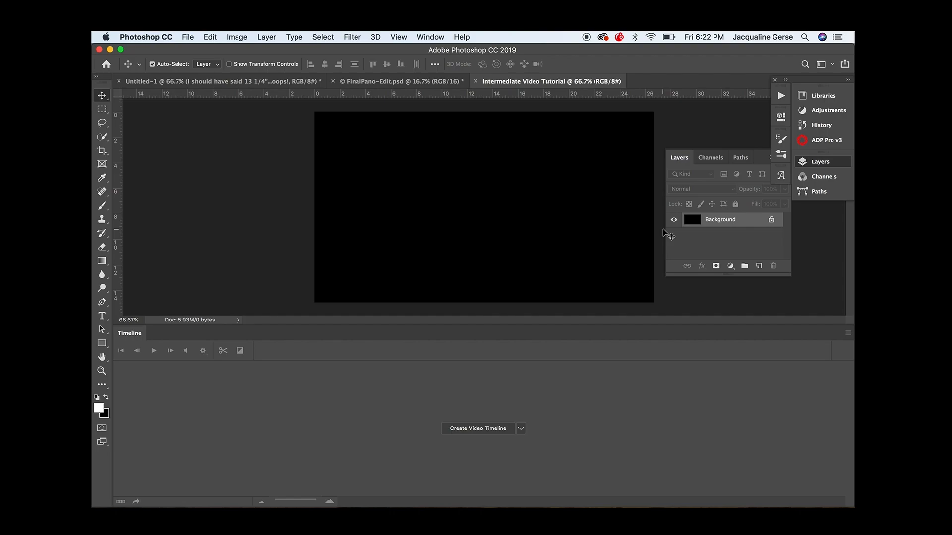
- Copy the entire FinalPano-Edit.psd image and paste it into the Intermediate Video Tutorial document
{"action": "left_click", "coordinate": [370, 81]}
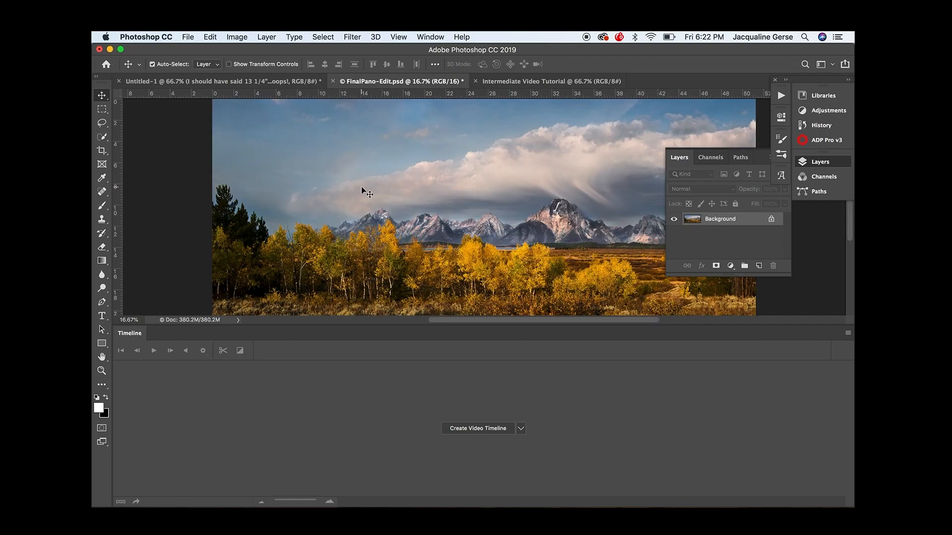
{"action": "key", "text": "super+a"}
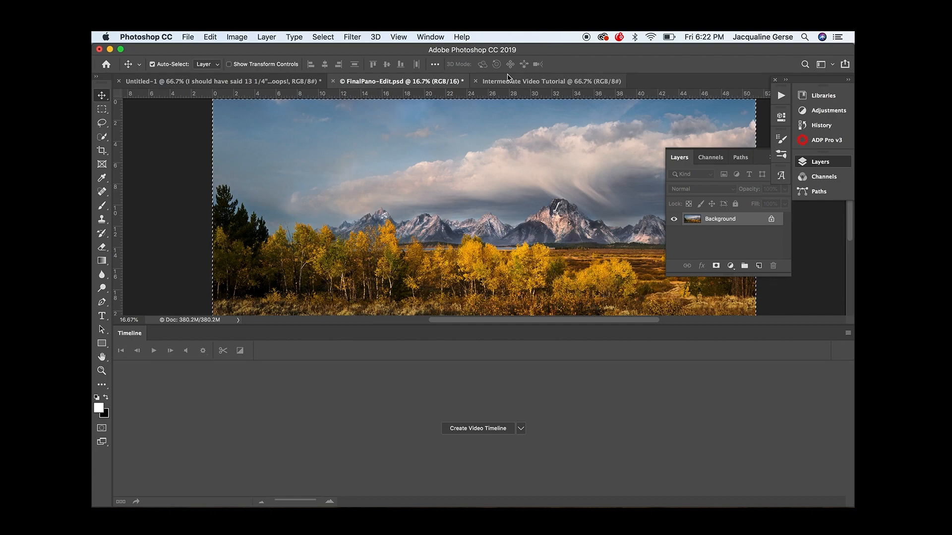
{"action": "left_click", "coordinate": [521, 83]}
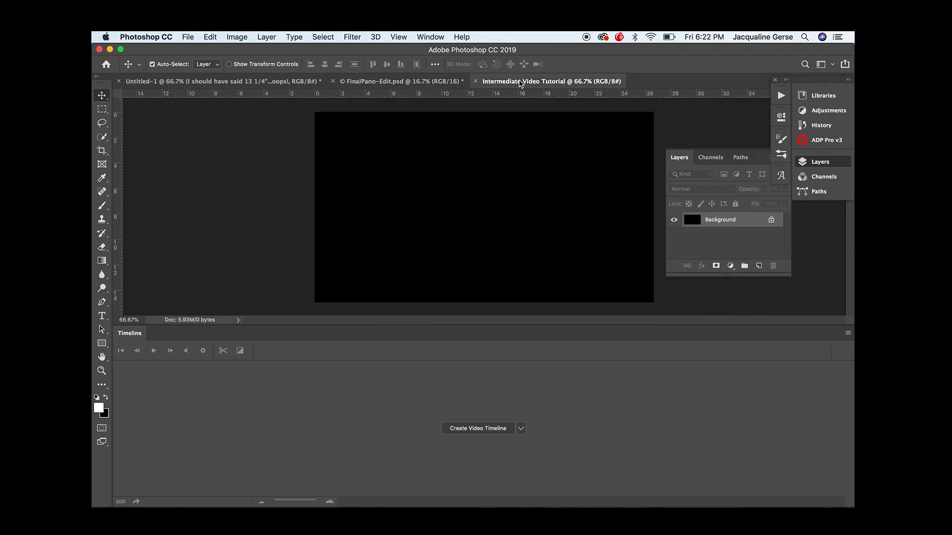
{"action": "key", "text": "super+v"}
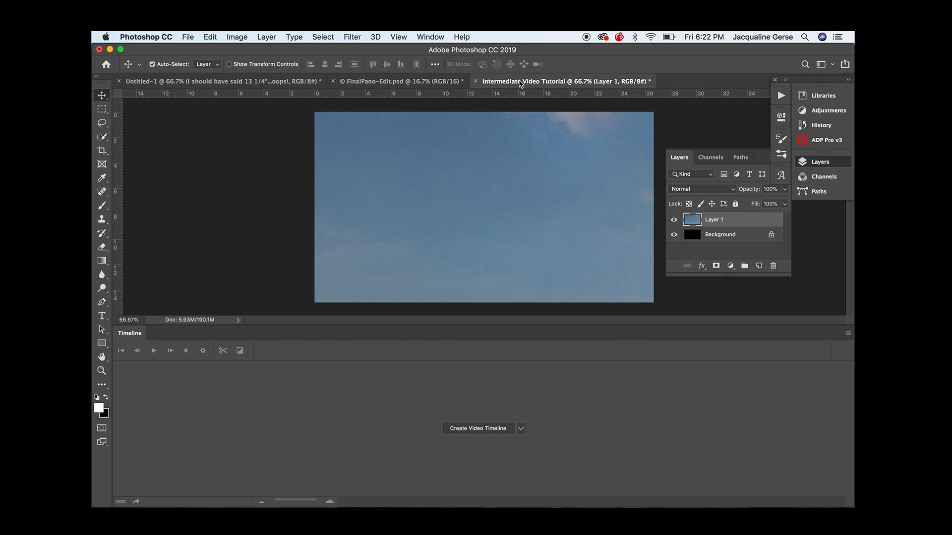
- Free-transform the pasted panorama, scaling it down proportionally to about 42% and placing it over the canvas
{"action": "key", "text": "super+t"}
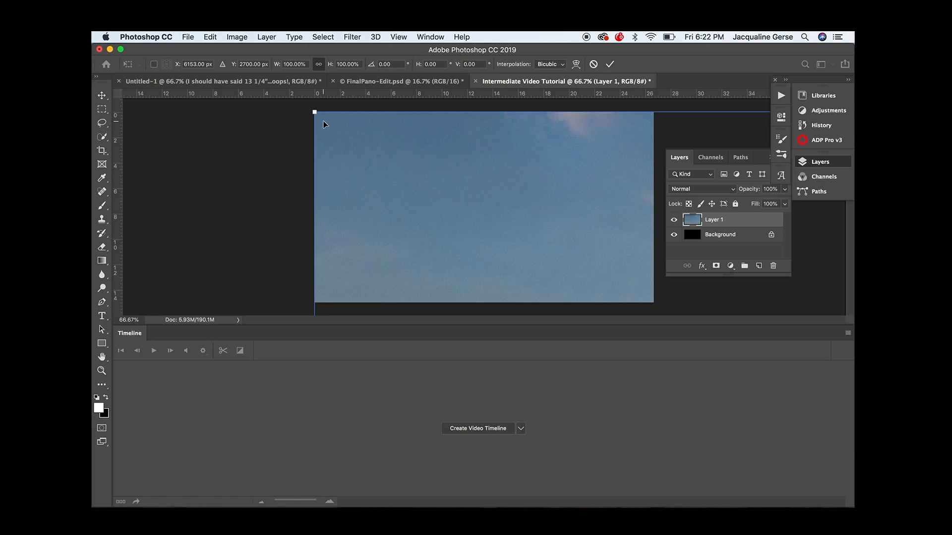
{"action": "key", "text": "super+0"}
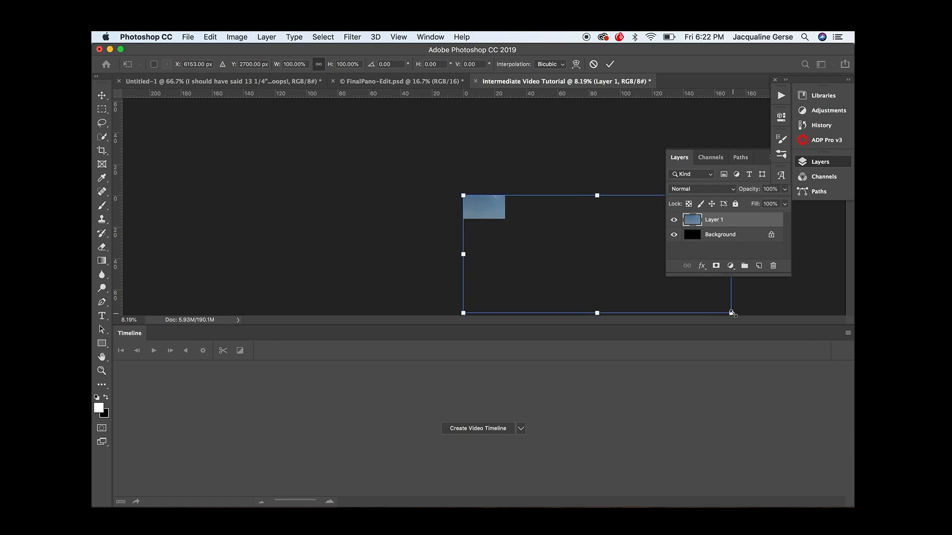
{"action": "left_click_drag", "start_coordinate": [732, 313], "coordinate": [496, 208]}
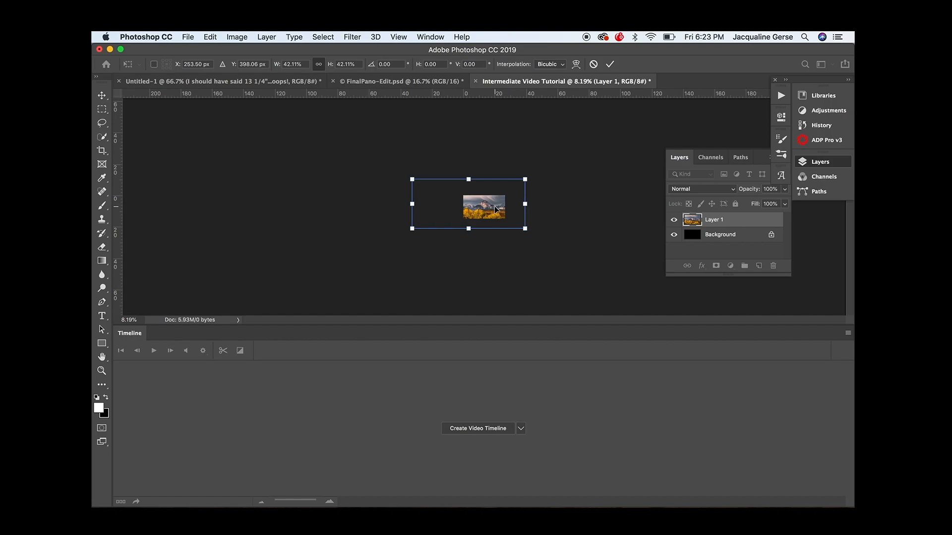
- Refine the panorama's scale to about 38% and its vertical position so mountains and trees fit the frame
{"action": "key", "text": "super+equal"}
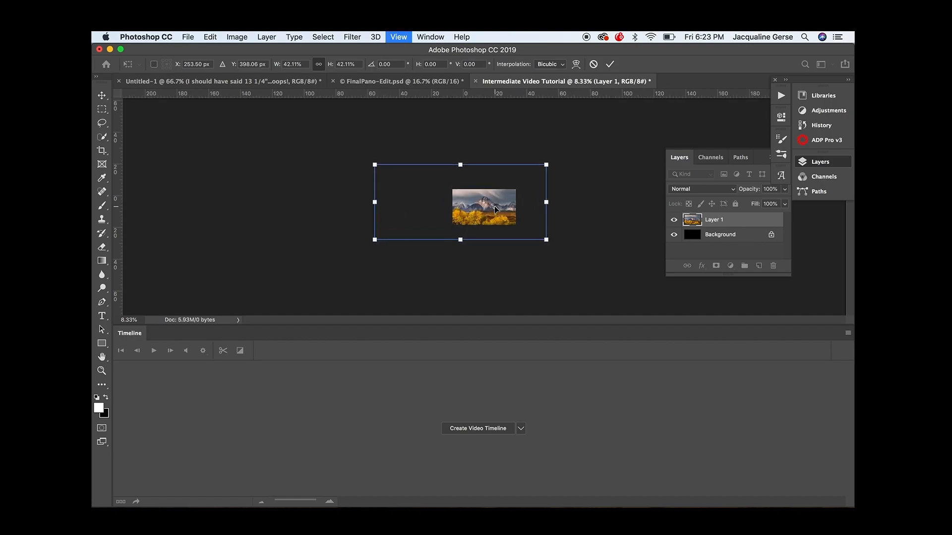
{"action": "key", "text": "super+equal"}
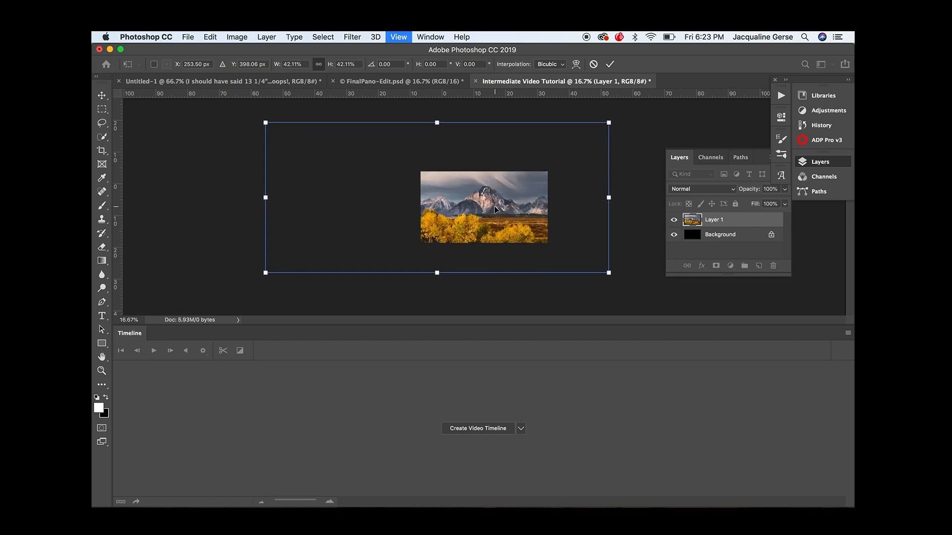
{"action": "key", "text": "super+equal"}
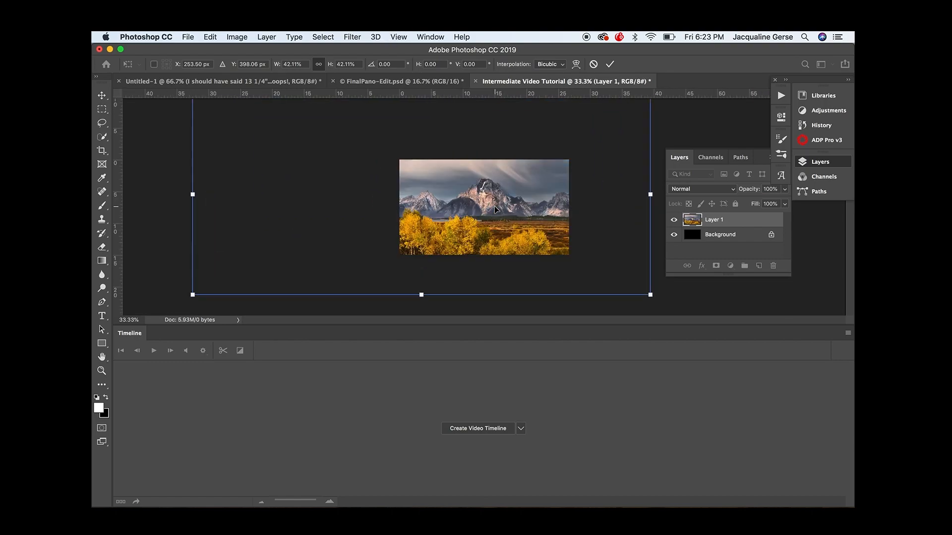
{"action": "left_click_drag", "start_coordinate": [495, 206], "coordinate": [495, 206]}
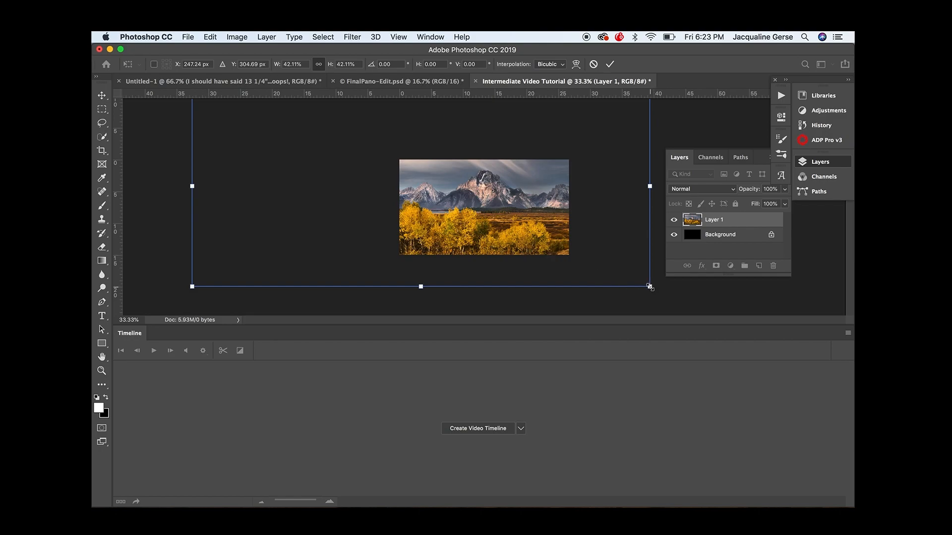
{"action": "left_click_drag", "start_coordinate": [649, 287], "coordinate": [613, 262]}
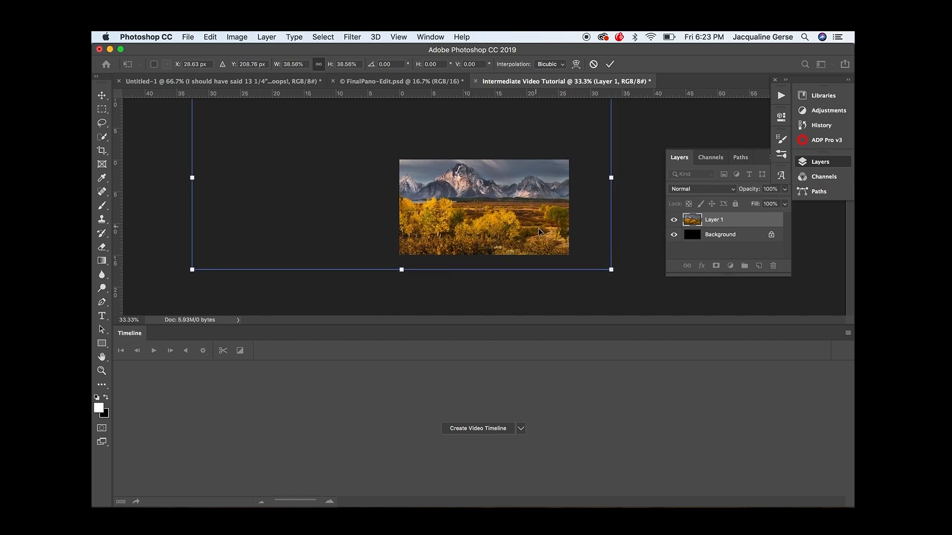
{"action": "left_click_drag", "start_coordinate": [541, 231], "coordinate": [544, 235]}
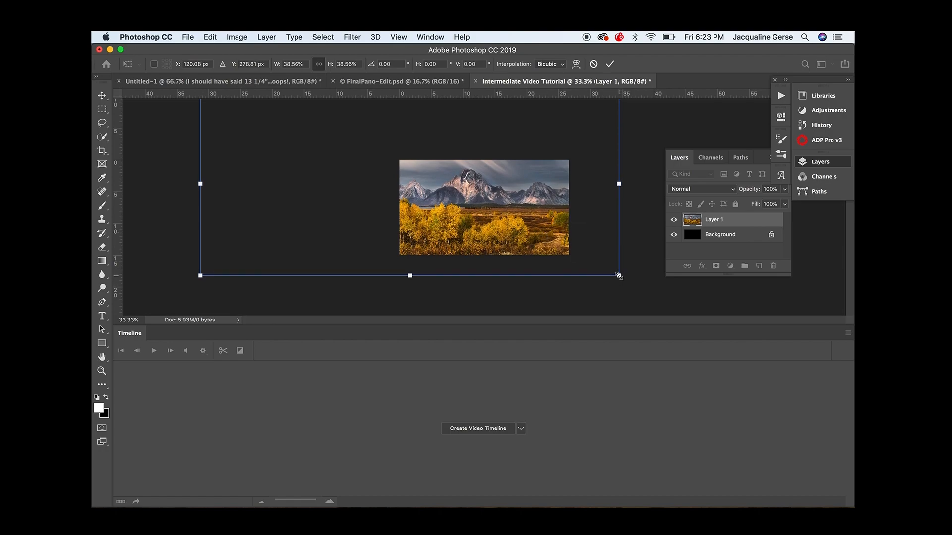
{"action": "left_click_drag", "start_coordinate": [618, 276], "coordinate": [614, 273]}
{"action": "left_click_drag", "start_coordinate": [539, 242], "coordinate": [548, 242]}
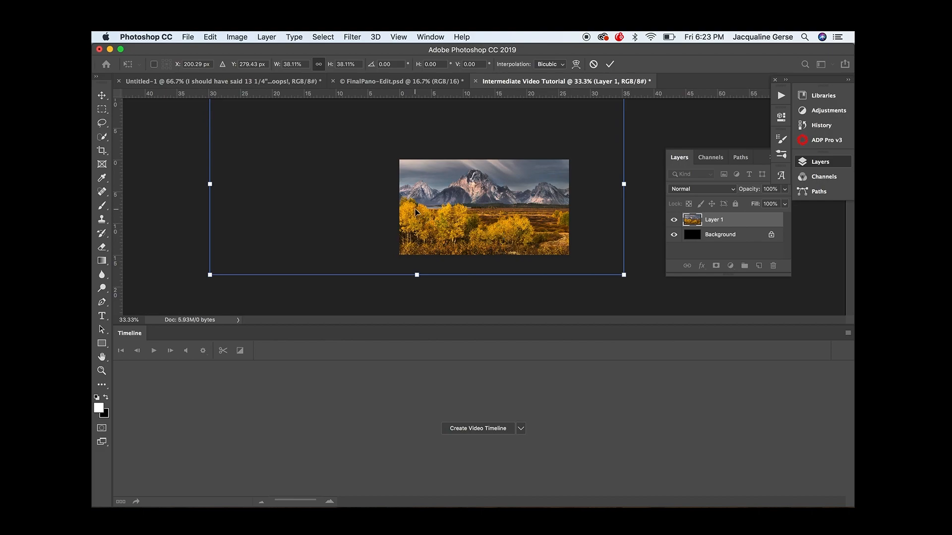
- Shift the panorama sideways until the dark evergreens near its left end enter the frame, and apply the transform
{"action": "left_click_drag", "start_coordinate": [415, 213], "coordinate": [542, 210]}
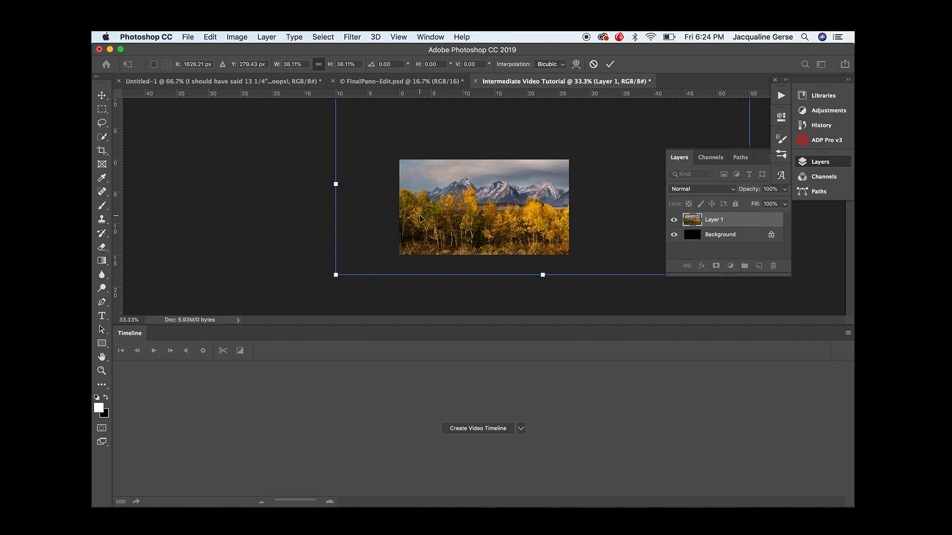
{"action": "left_click_drag", "start_coordinate": [421, 219], "coordinate": [454, 221]}
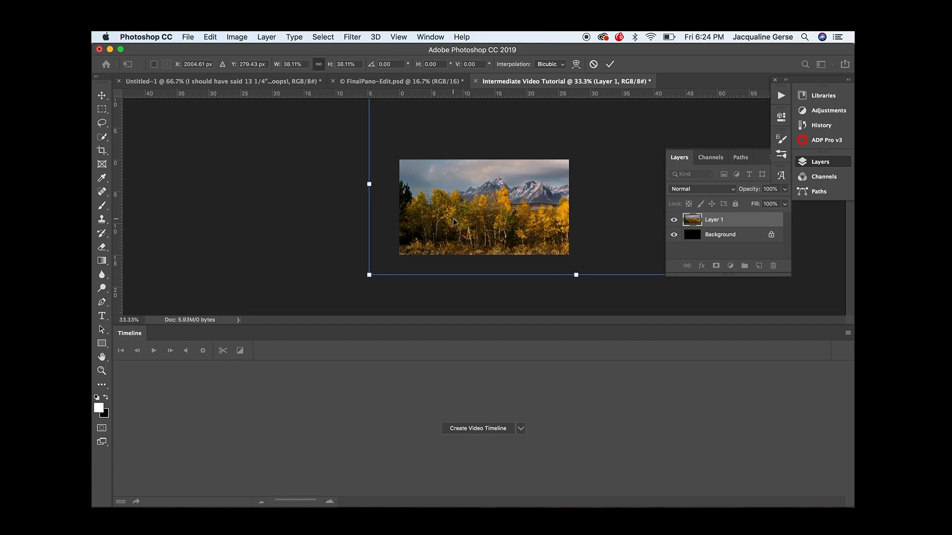
{"action": "left_click", "coordinate": [611, 65]}
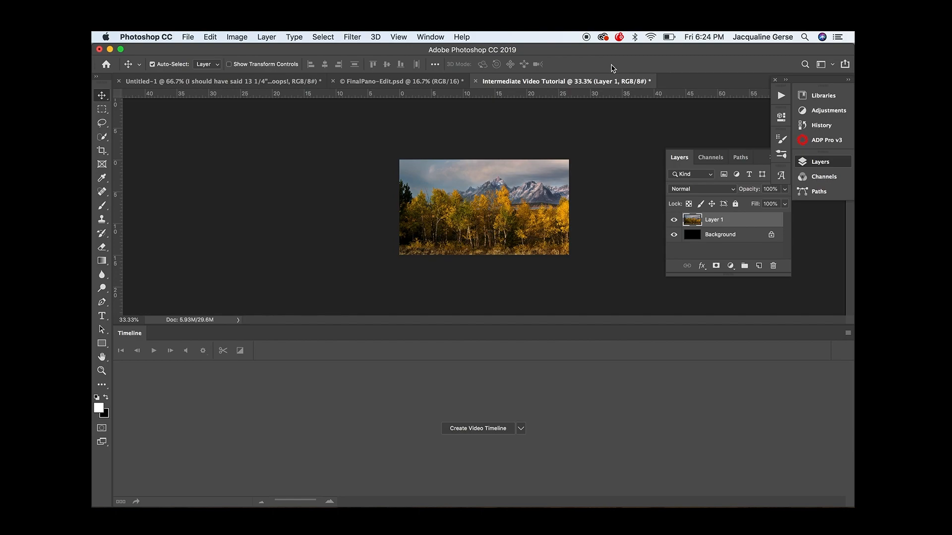
- Rename the pasted panorama layer as "Tetons"
{"action": "key", "text": "super+equal"}
{"action": "key", "text": "super+equal"}
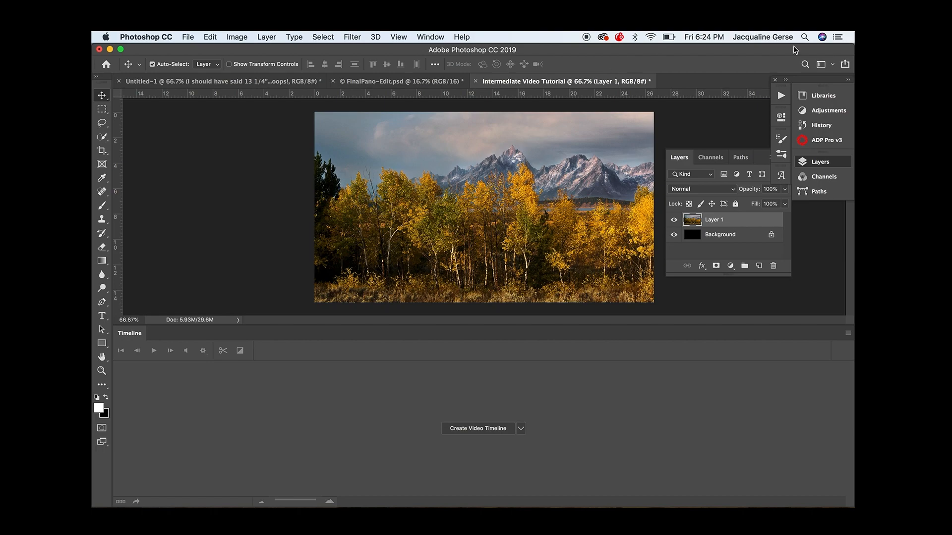
{"action": "double_click", "coordinate": [716, 220]}
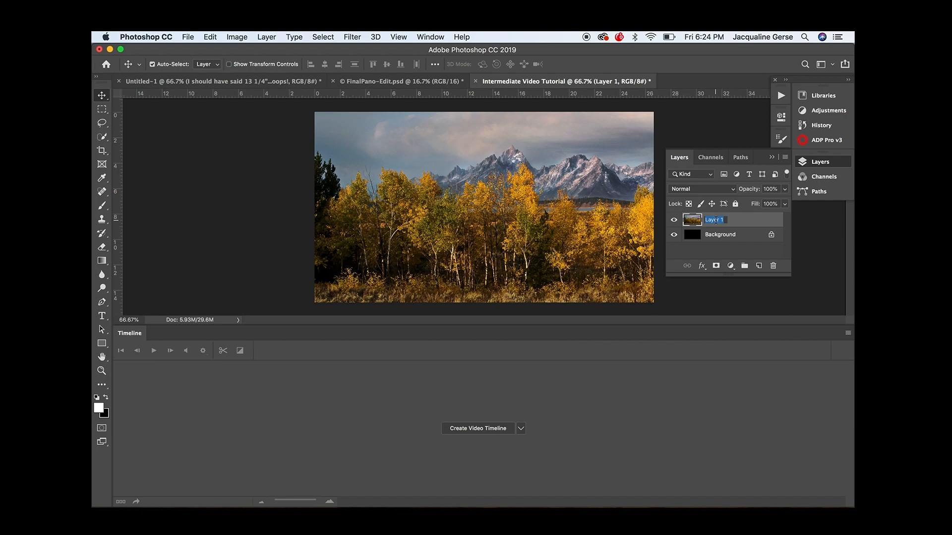
{"action": "key", "text": "BackSpace"}
{"action": "type", "text": "Tetons"}
{"action": "key", "text": "Return"}
- Convert the Tetons layer to a smart object and create a video timeline for the document
{"action": "right_click", "coordinate": [747, 224]}
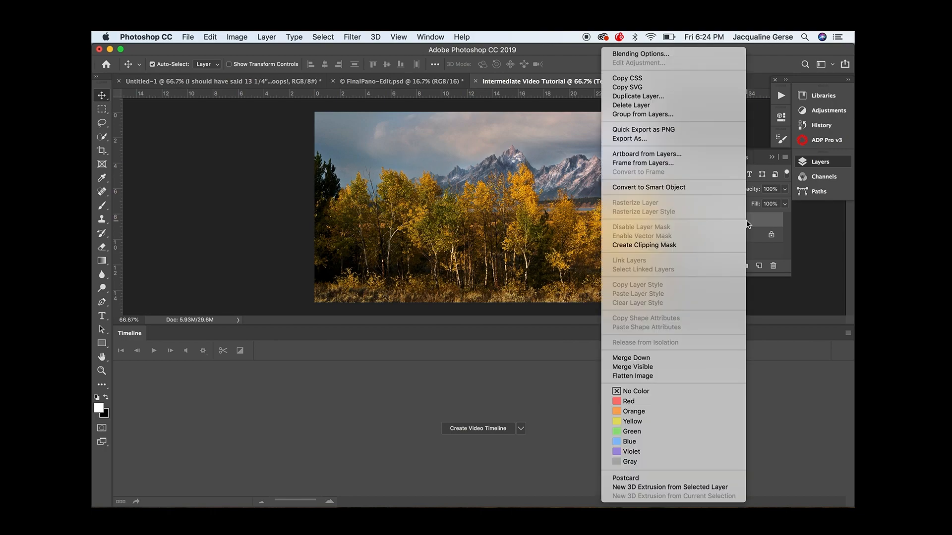
{"action": "left_click", "coordinate": [675, 188]}
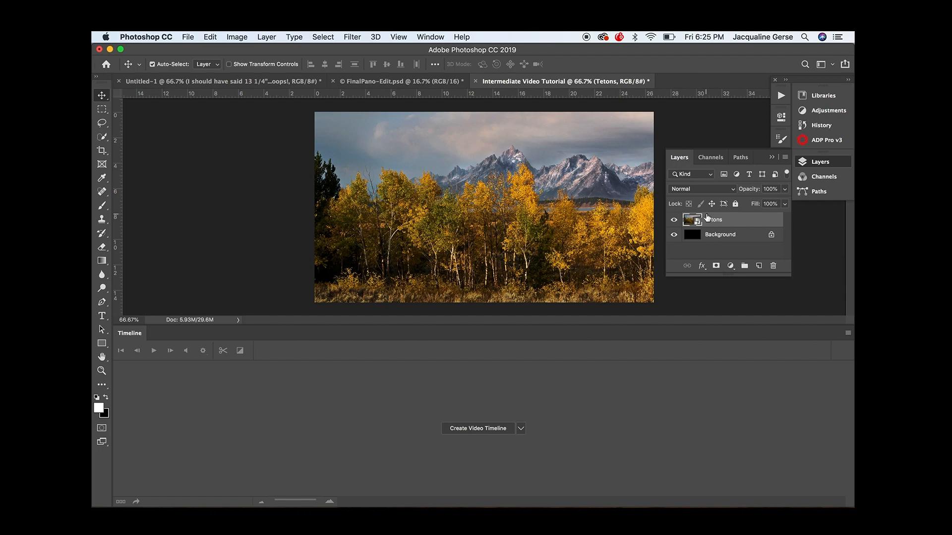
{"action": "left_click", "coordinate": [493, 432]}
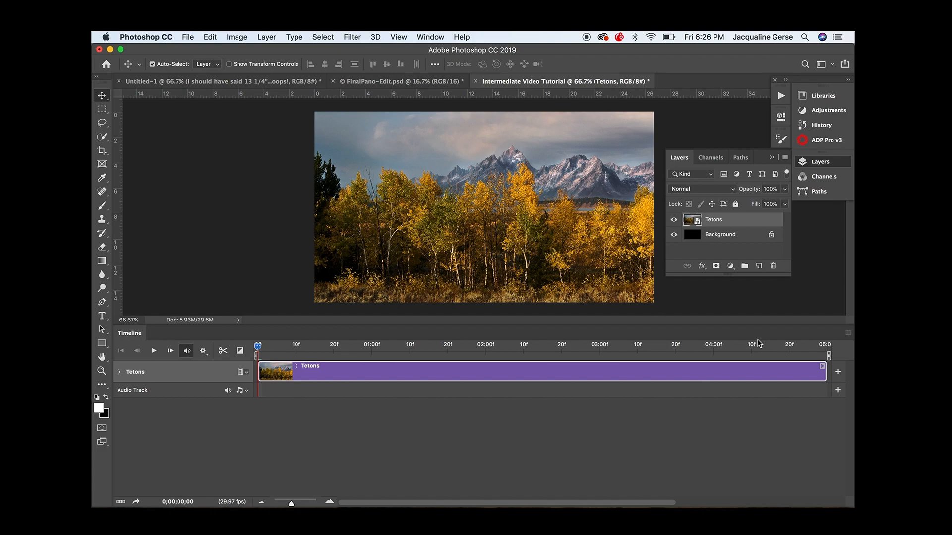
- Add a new layer above the Tetons layer and fill it with black at 100% opacity
{"action": "left_click", "coordinate": [759, 268]}
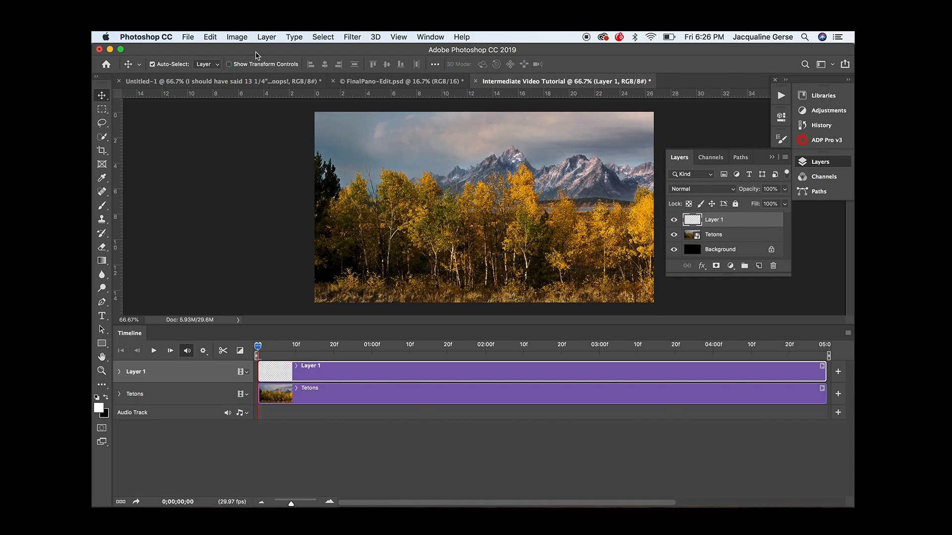
{"action": "left_click", "coordinate": [213, 38]}
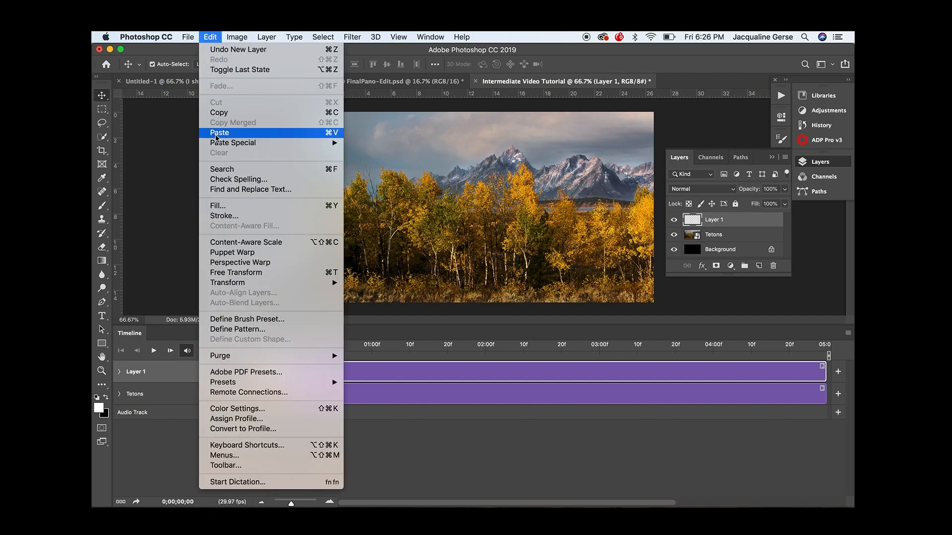
{"action": "left_click", "coordinate": [217, 208]}
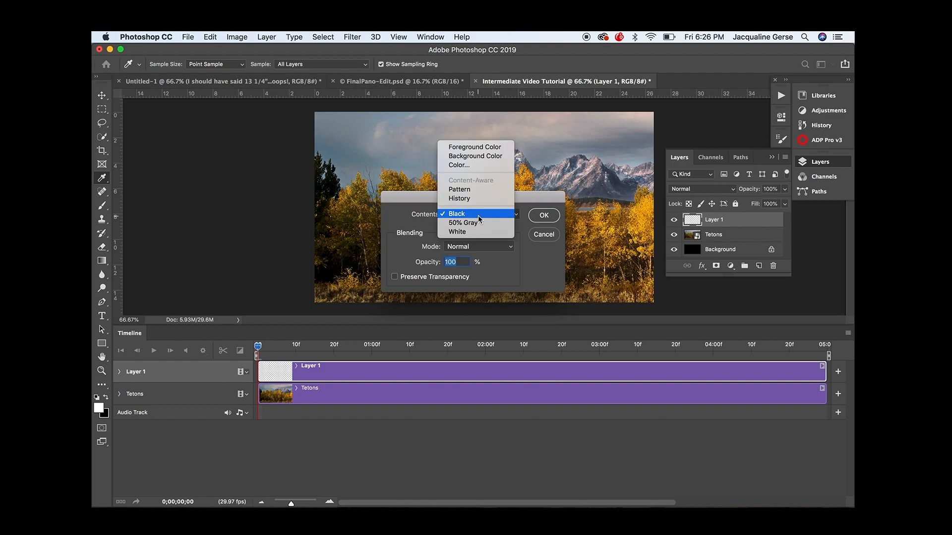
{"action": "left_click", "coordinate": [478, 218]}
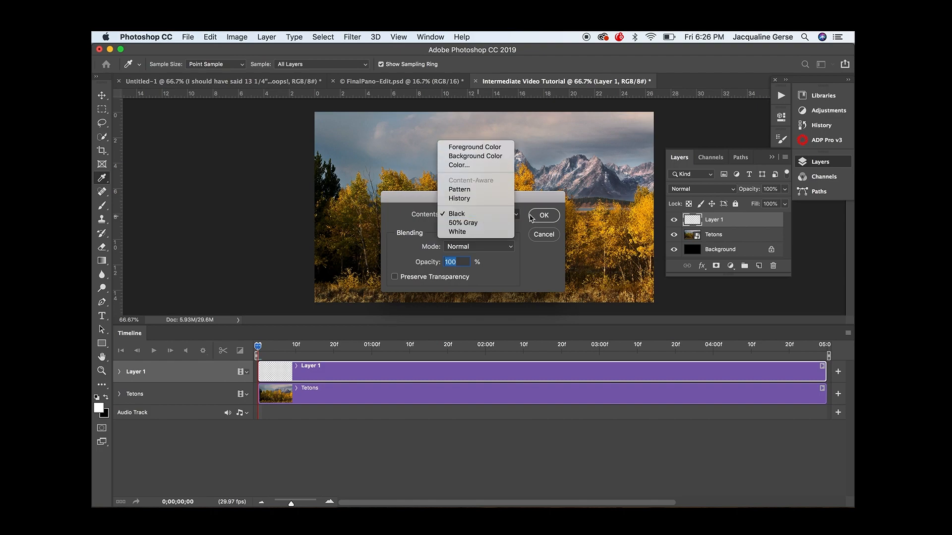
{"action": "left_click", "coordinate": [545, 219]}
{"action": "left_click", "coordinate": [545, 219]}
{"action": "key", "text": "v"}
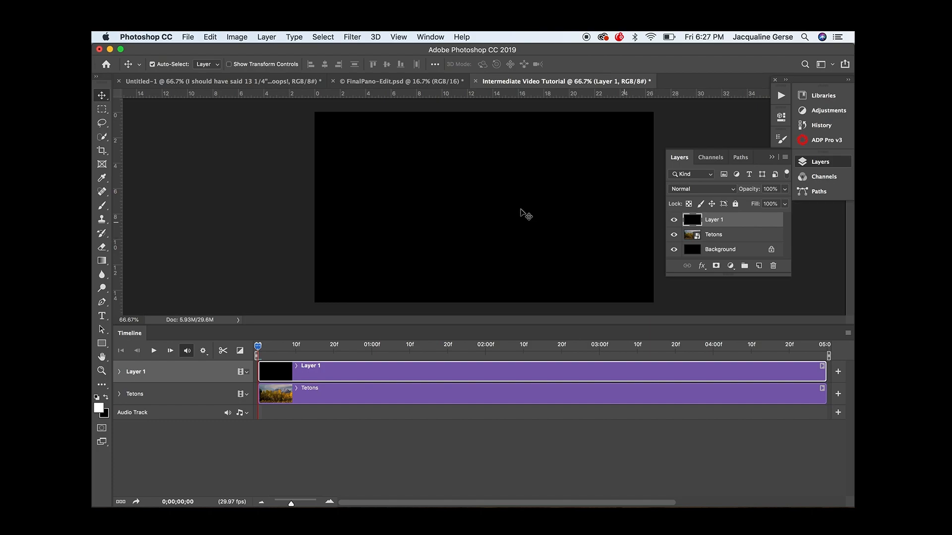
- Show the guides and add a vertical guide at the horizontal centre of the canvas
{"action": "left_click", "coordinate": [103, 318]}
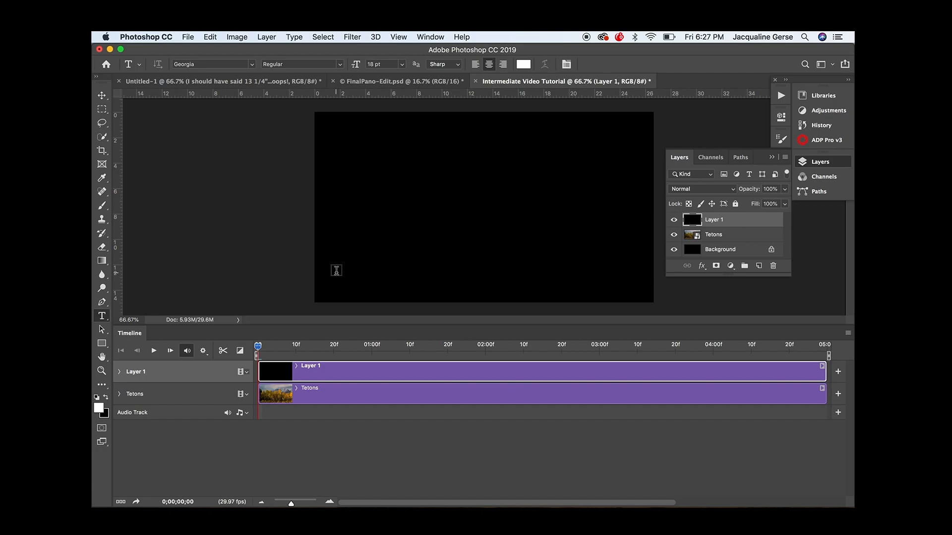
{"action": "key", "text": "super+semicolon"}
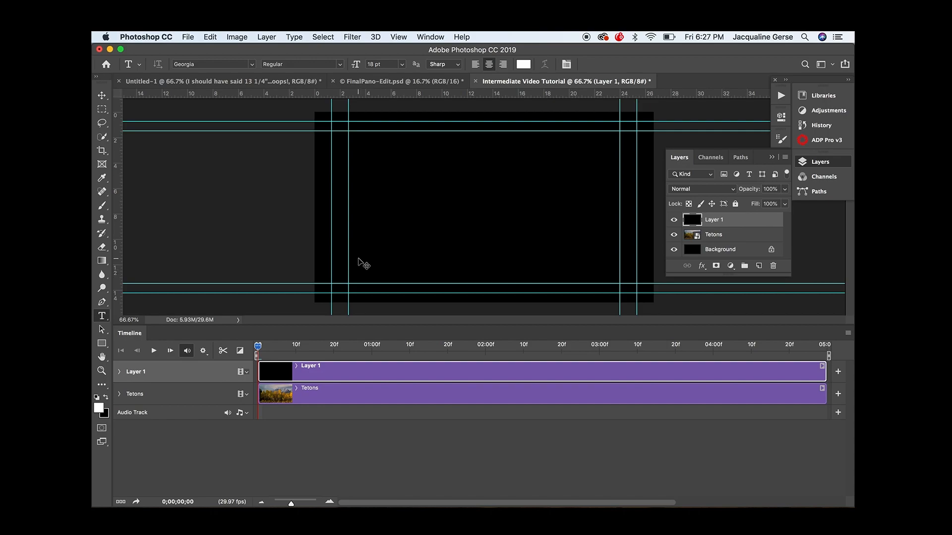
{"action": "key", "text": "super+equal"}
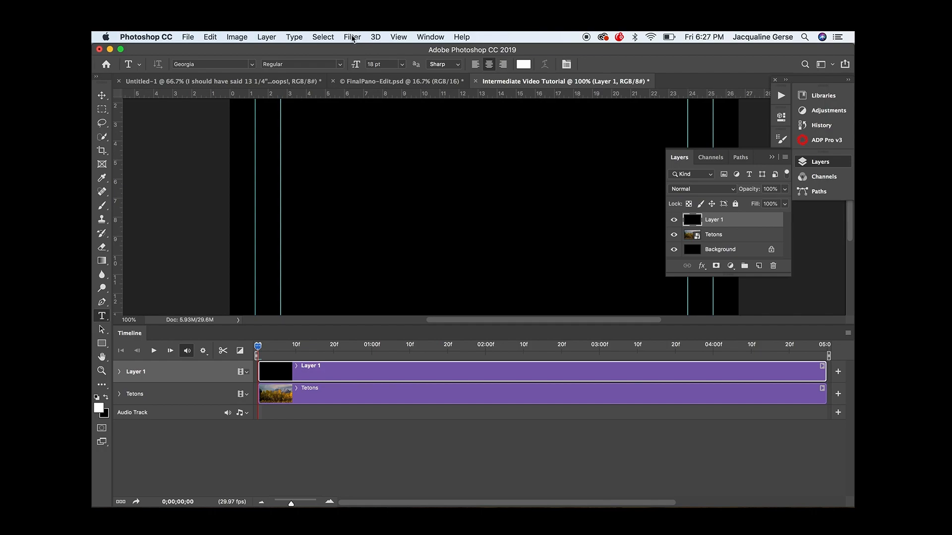
{"action": "left_click", "coordinate": [399, 38]}
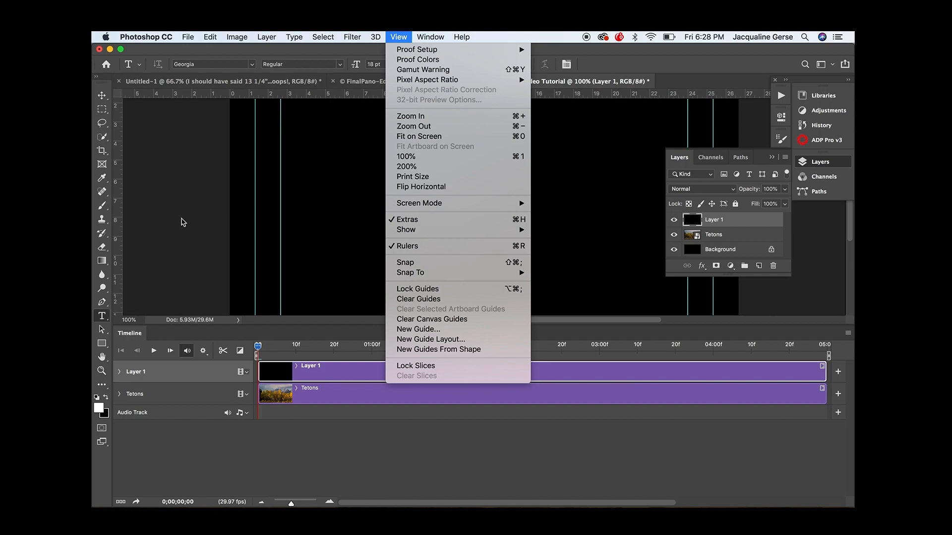
{"action": "left_click", "coordinate": [183, 223]}
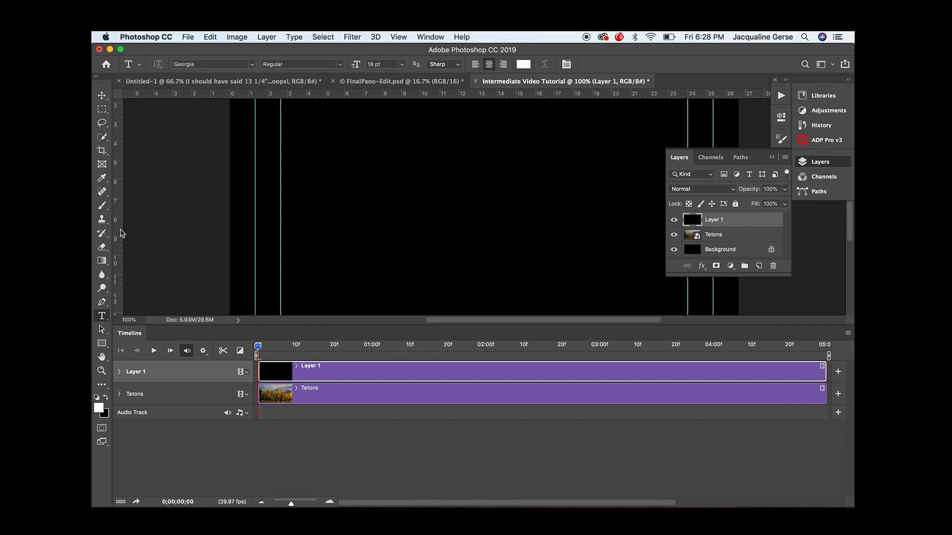
{"action": "left_click_drag", "start_coordinate": [121, 233], "coordinate": [483, 237]}
{"action": "key", "text": "super+minus"}
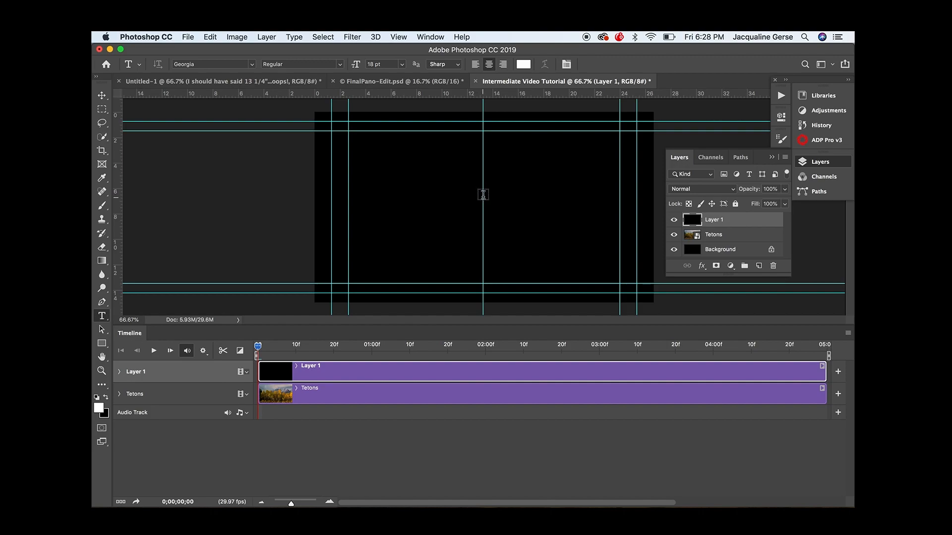
- Start a centred text line on the middle guide, set in Bodoni 72 Smallcaps Book at 58 pt
{"action": "left_click", "coordinate": [483, 194]}
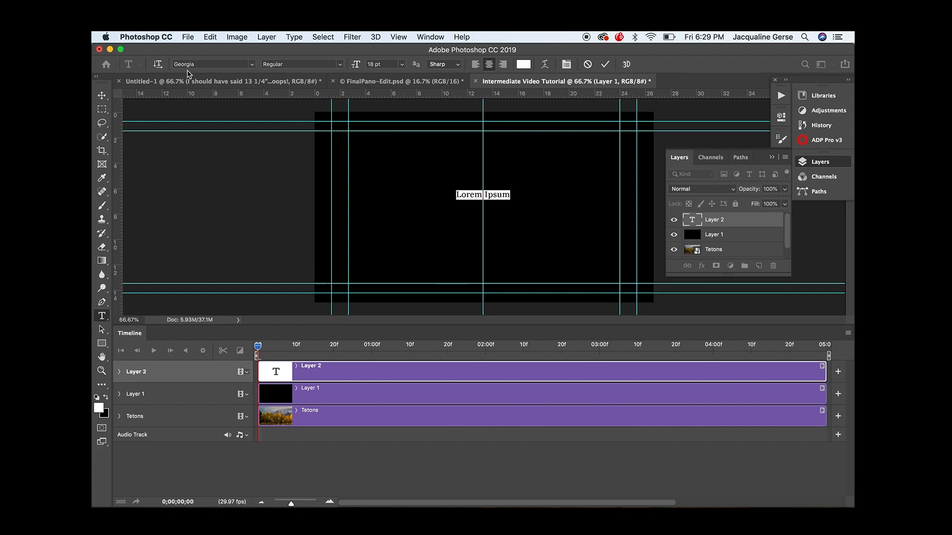
{"action": "left_click", "coordinate": [252, 66]}
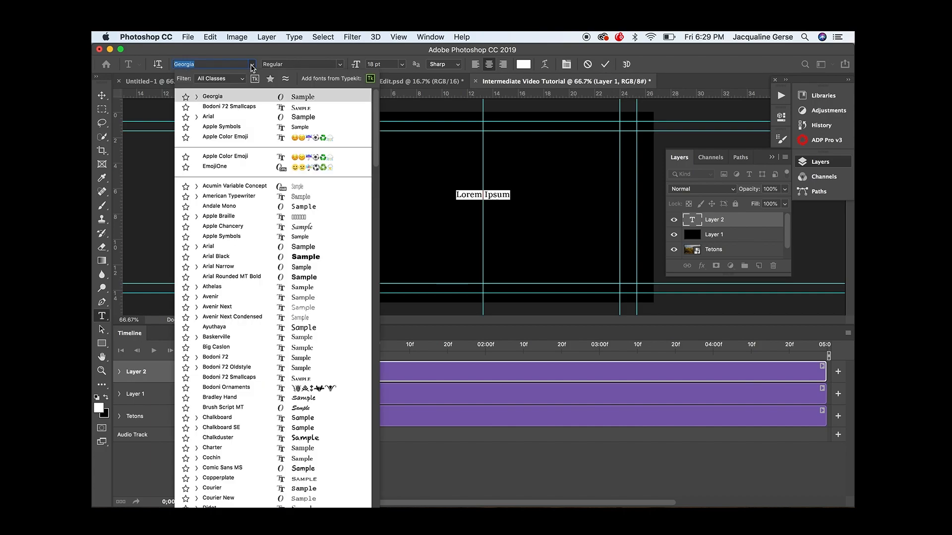
{"action": "left_click", "coordinate": [234, 376]}
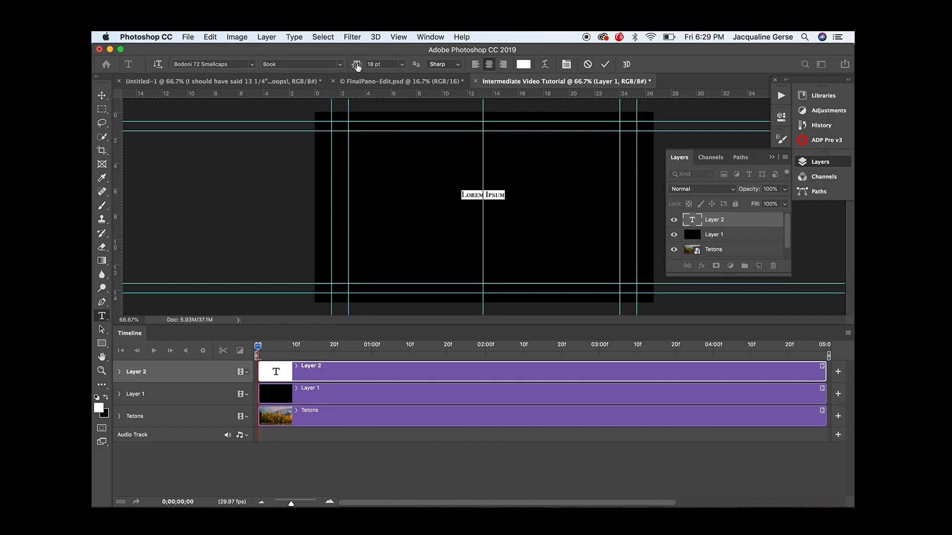
{"action": "left_click_drag", "start_coordinate": [356, 65], "coordinate": [379, 66]}
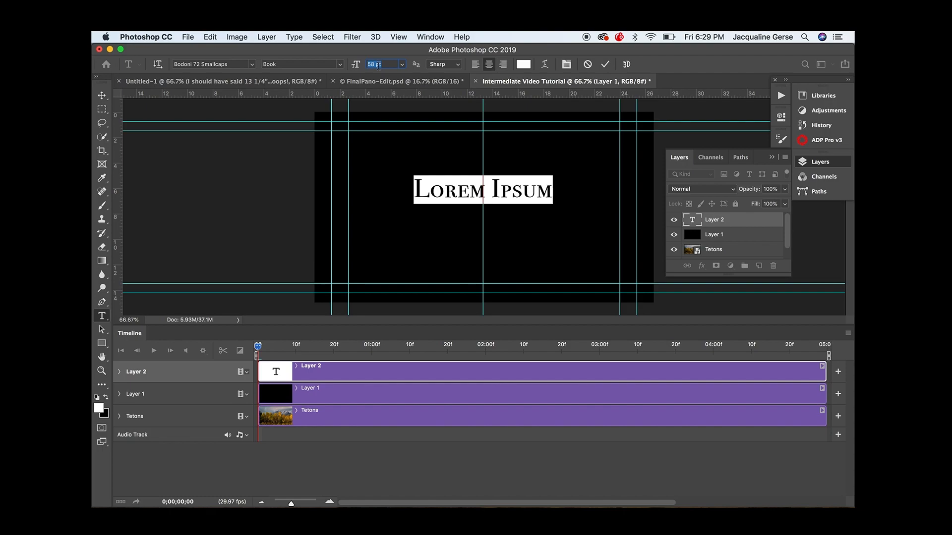
{"action": "left_click", "coordinate": [378, 65]}
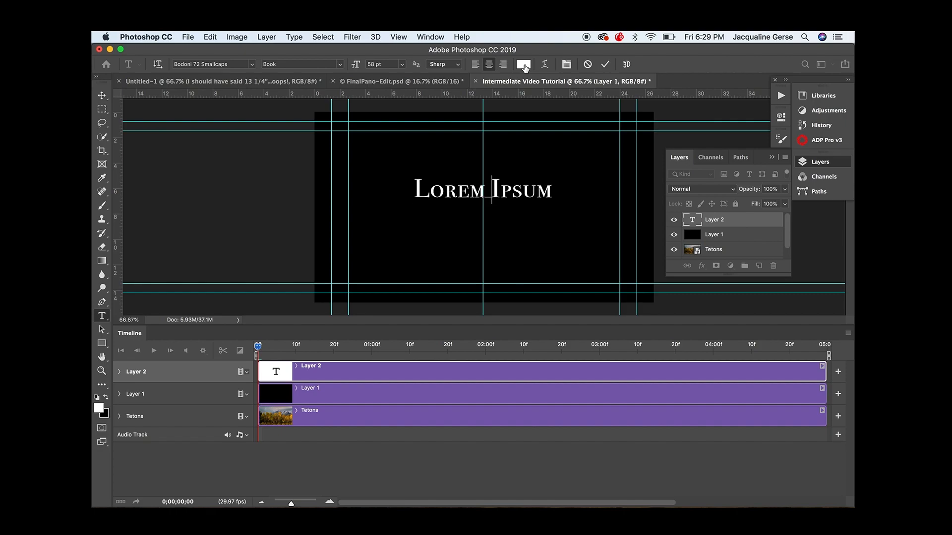
- Enter the title "The Grand Tetons" and commit the text
{"action": "type", "text": "The Teton"}
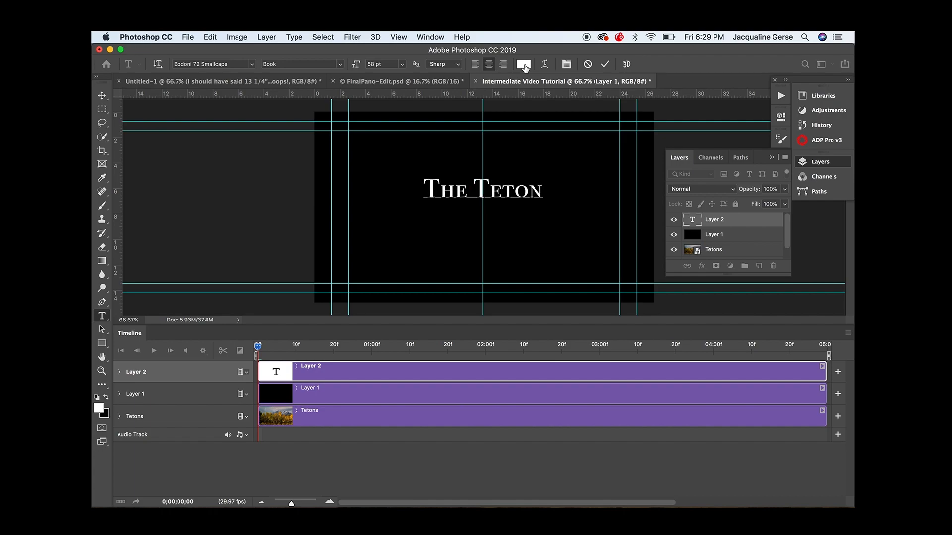
{"action": "key", "text": "BackSpace"}
{"action": "key", "text": "BackSpace"}
{"action": "key", "text": "BackSpace"}
{"action": "key", "text": "BackSpace"}
{"action": "key", "text": "BackSpace"}
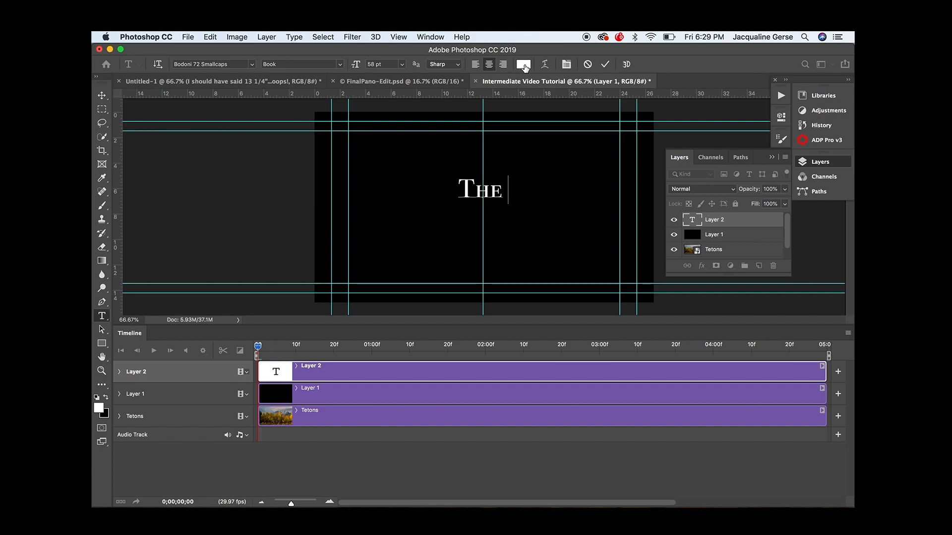
{"action": "type", "text": "Gr"}
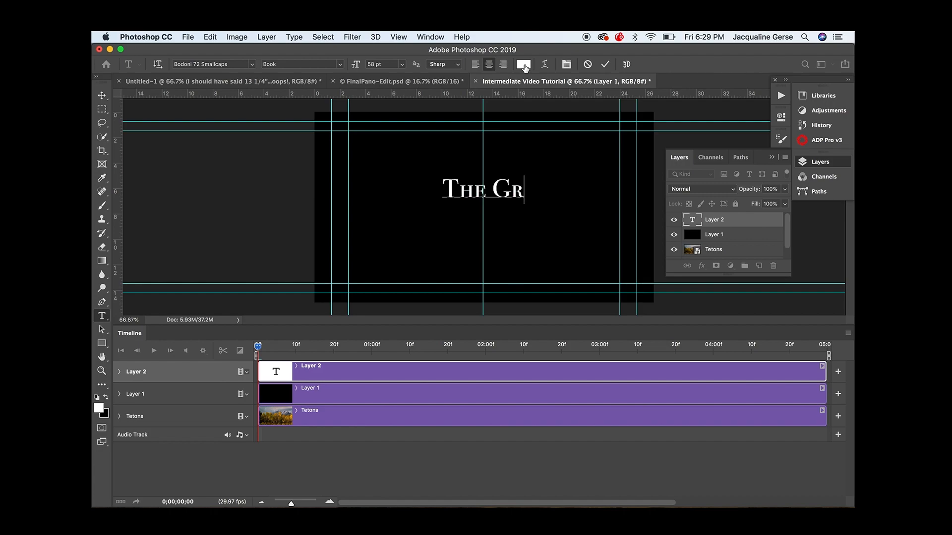
{"action": "type", "text": "and Te"}
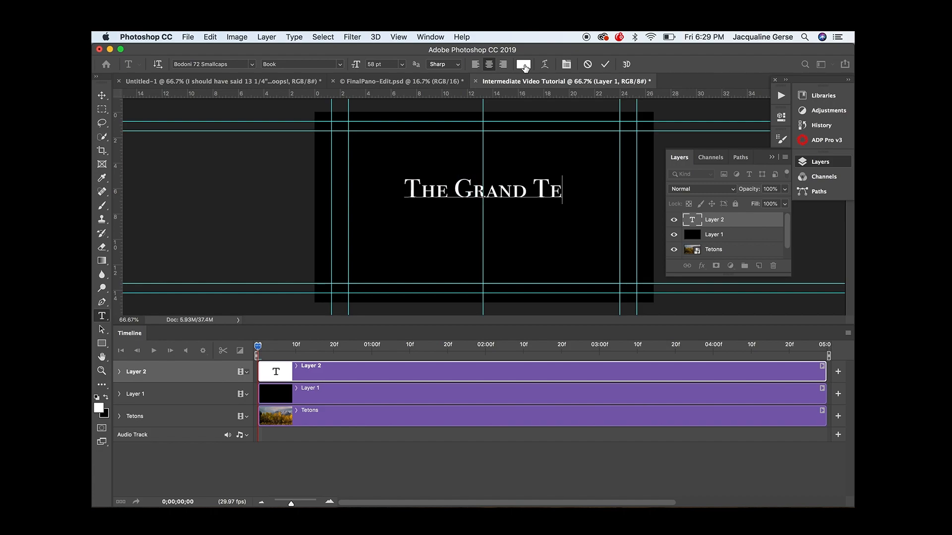
{"action": "type", "text": "tons"}
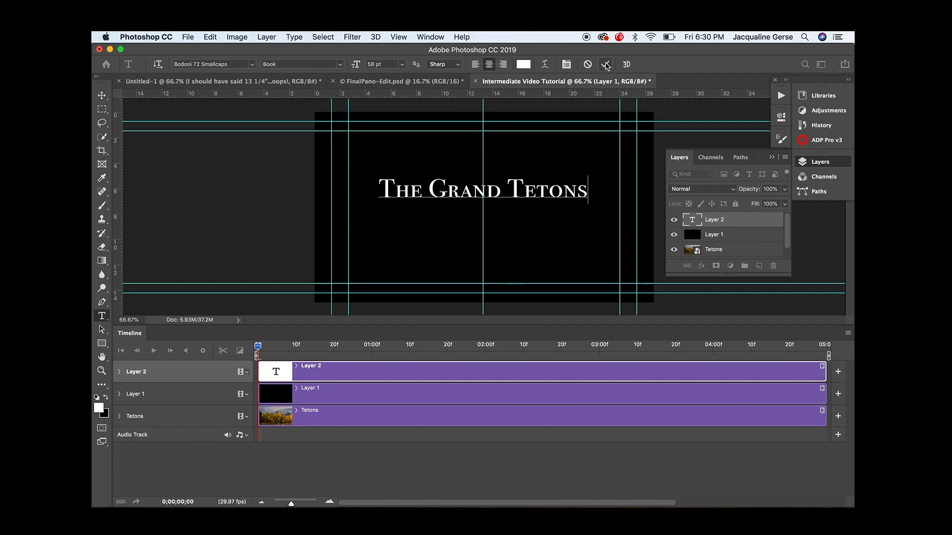
{"action": "left_click", "coordinate": [605, 64]}
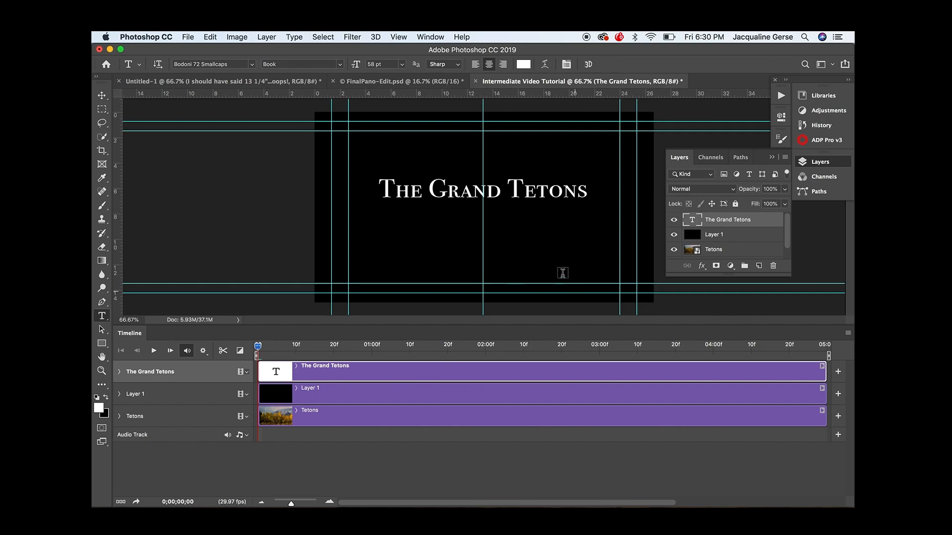
- Add the subtitle "Sunrise at Willow Creek" below the title on the middle guide, in Georgia Regular at 18 pt
{"action": "left_click", "coordinate": [483, 215]}
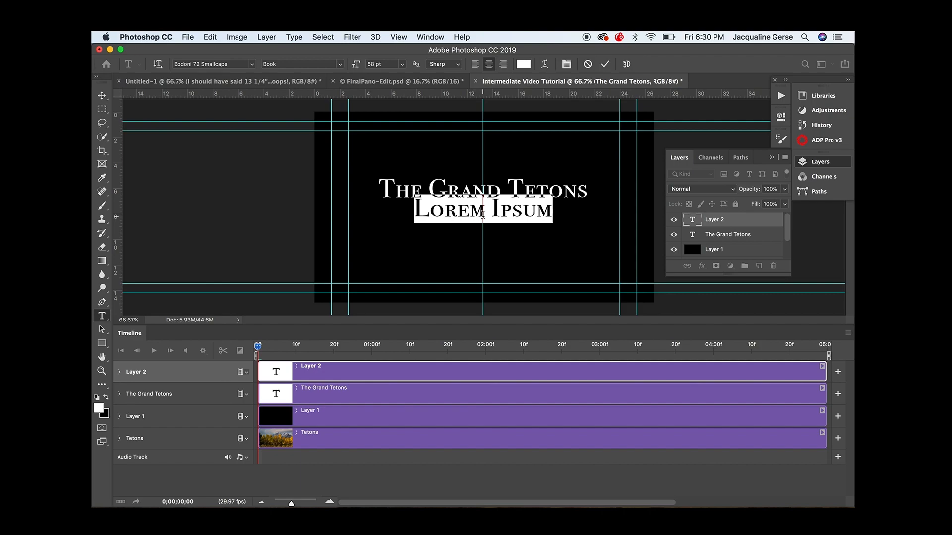
{"action": "left_click", "coordinate": [252, 65]}
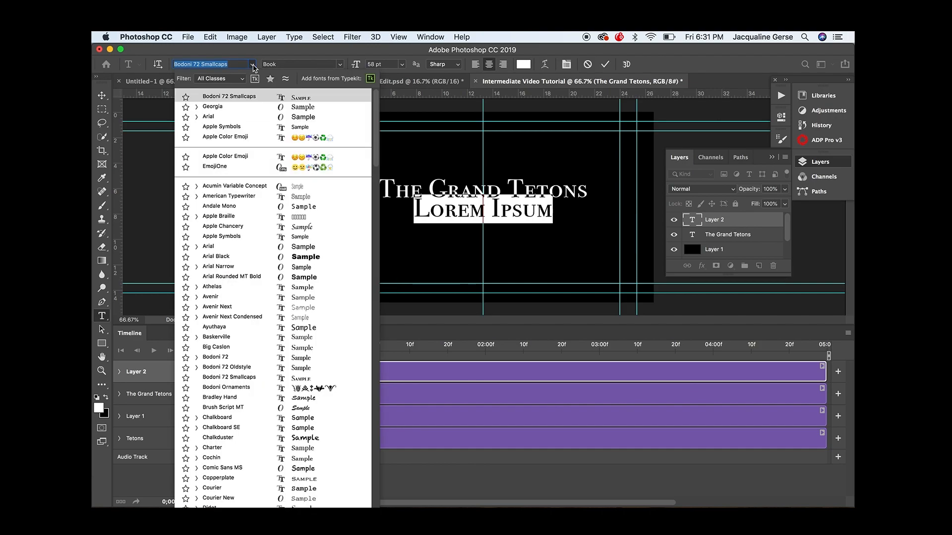
{"action": "left_click", "coordinate": [213, 106]}
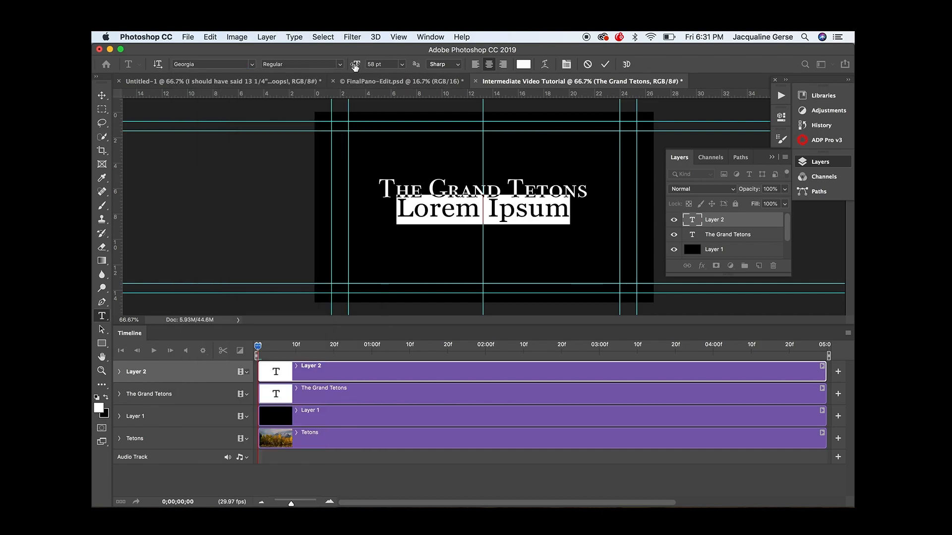
{"action": "left_click_drag", "start_coordinate": [355, 66], "coordinate": [333, 64]}
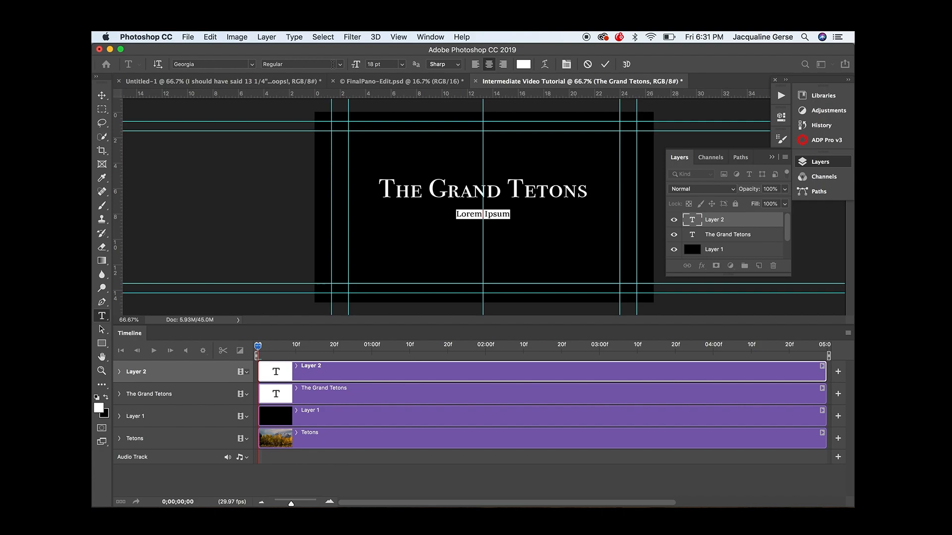
{"action": "type", "text": "Sunri"}
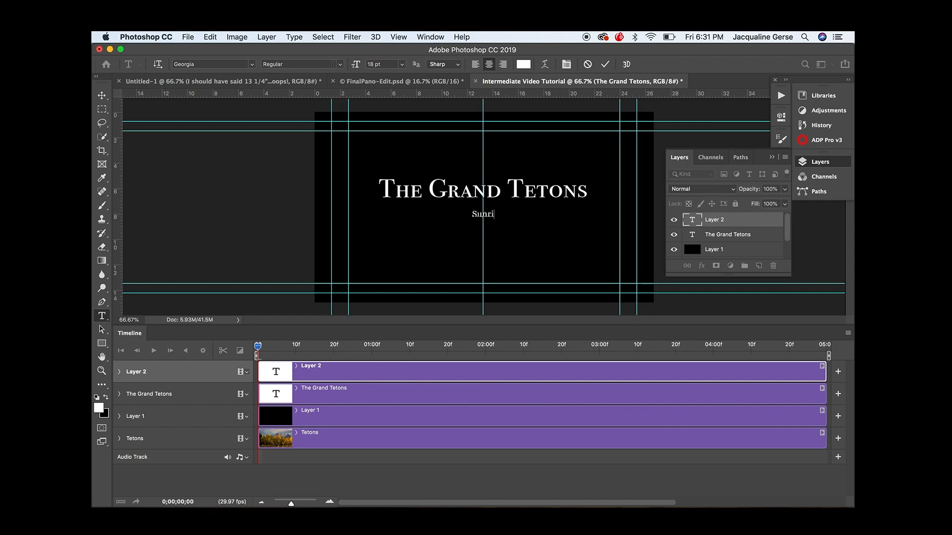
{"action": "type", "text": "se at Willow"}
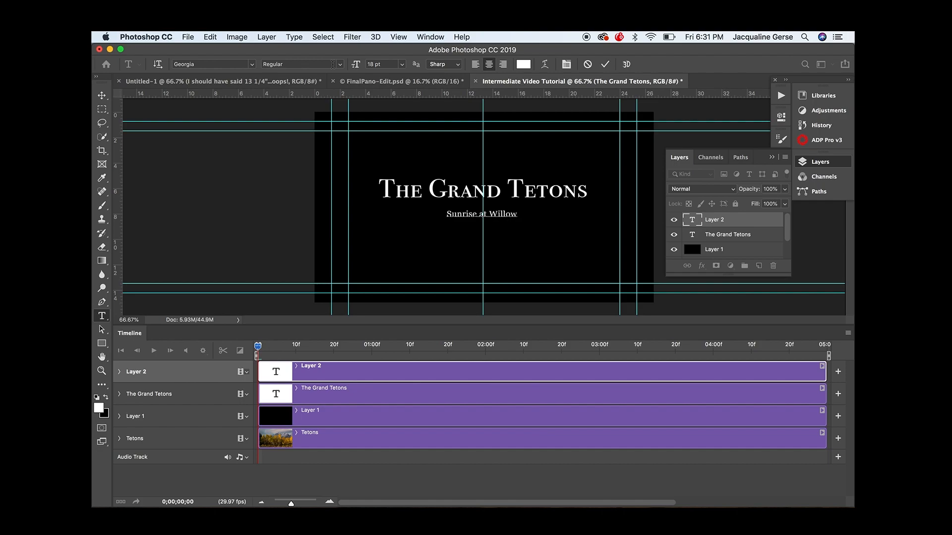
{"action": "type", "text": " Creek"}
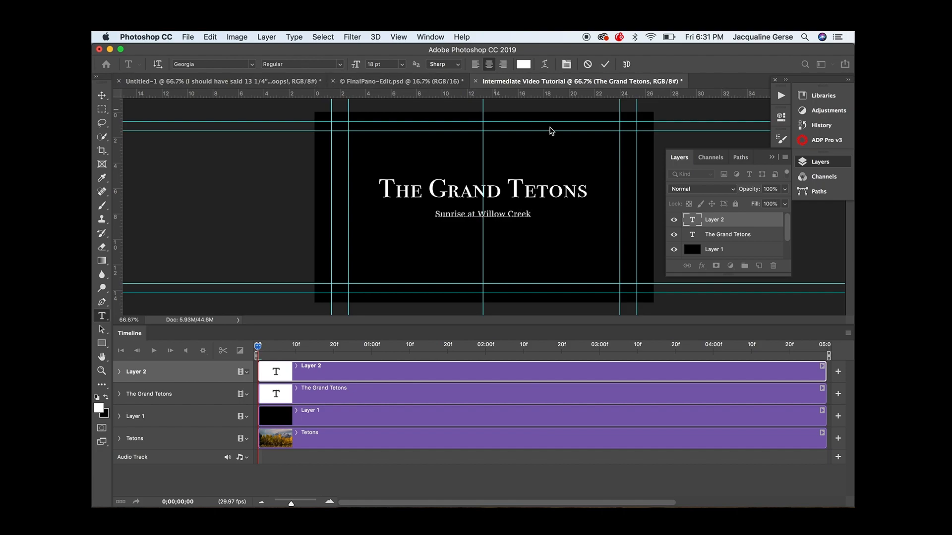
{"action": "left_click", "coordinate": [605, 64]}
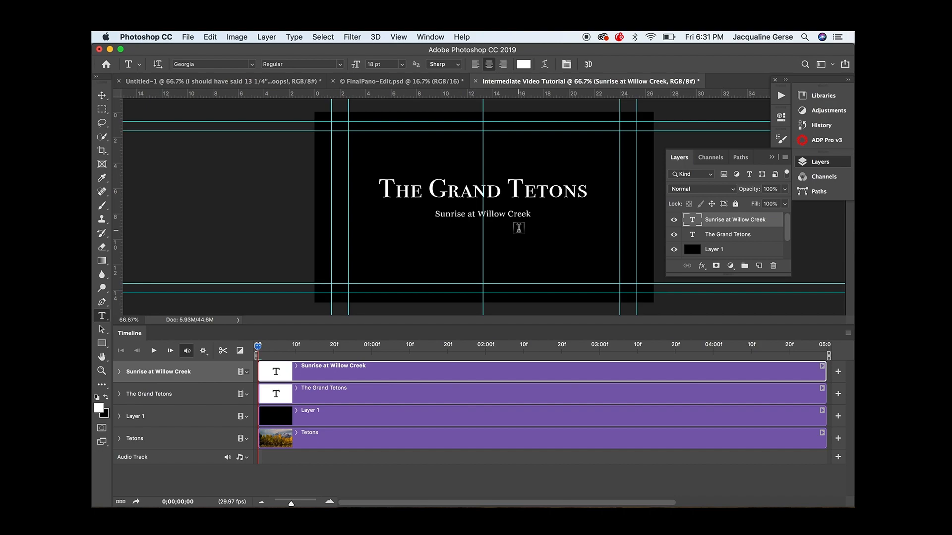
- Nudge the subtitle slightly upward, closer to the title
{"action": "key", "text": "v"}
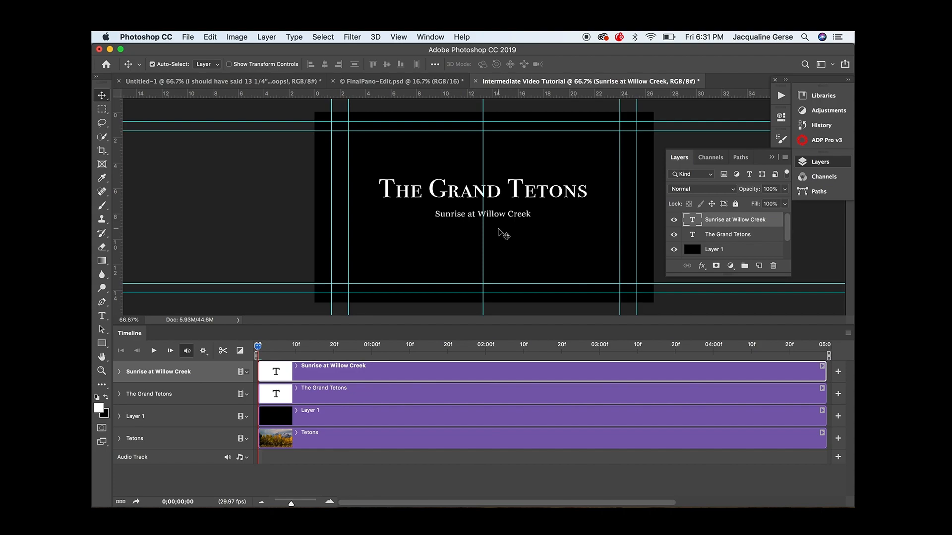
{"action": "key", "text": "Up"}
{"action": "key", "text": "Up"}
{"action": "key", "text": "Up"}
{"action": "key", "text": "Up"}
{"action": "key", "text": "Up"}
{"action": "key", "text": "Up"}
{"action": "key", "text": "Up"}
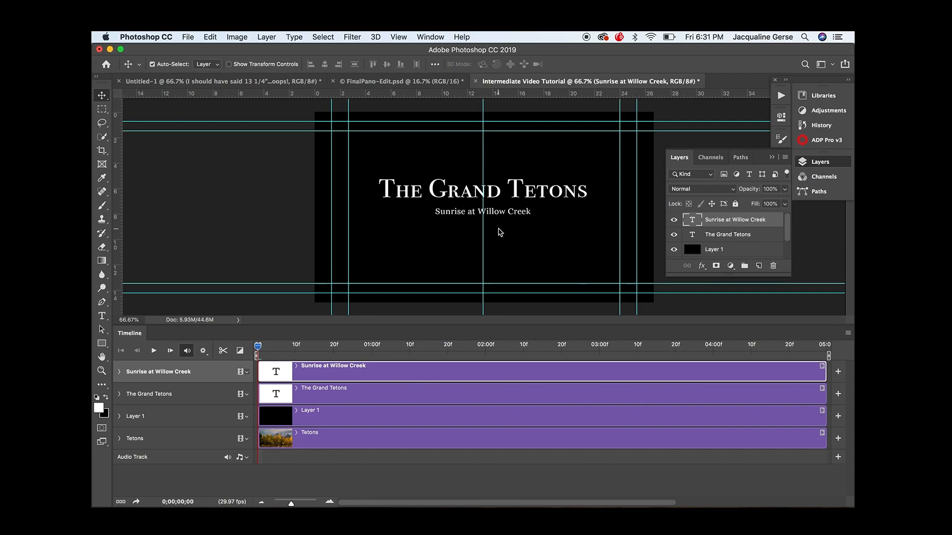
{"action": "key", "text": "Up"}
- Select both text layers and nudge them down together toward the vertical centre of the frame
{"action": "key", "text": "super"}
{"action": "left_click", "coordinate": [713, 236], "text": "super"}
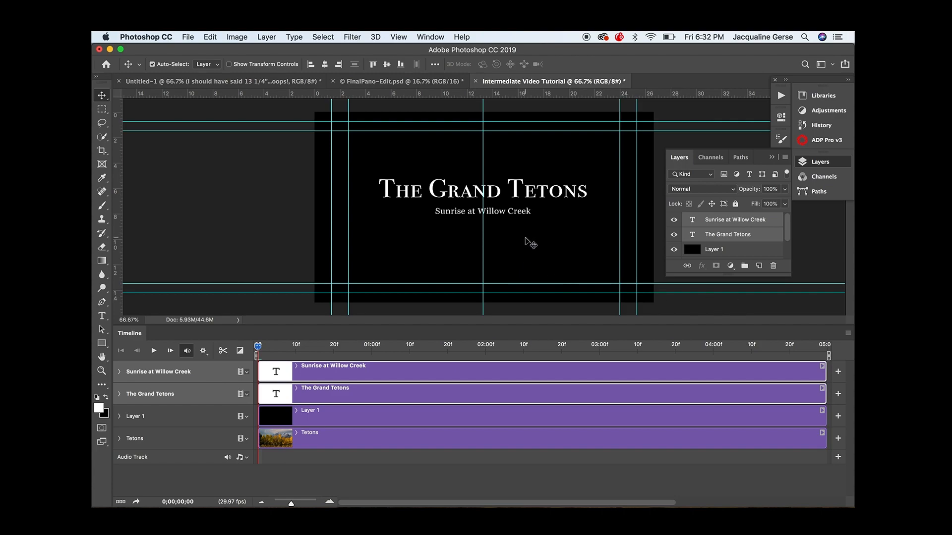
{"action": "key", "text": "Down"}
{"action": "key", "text": "Down"}
{"action": "key", "text": "Down"}
{"action": "key", "text": "Down"}
{"action": "key", "text": "Down"}
{"action": "key", "text": "Down"}
{"action": "key", "text": "Down"}
{"action": "key", "text": "Down"}
{"action": "key", "text": "Down"}
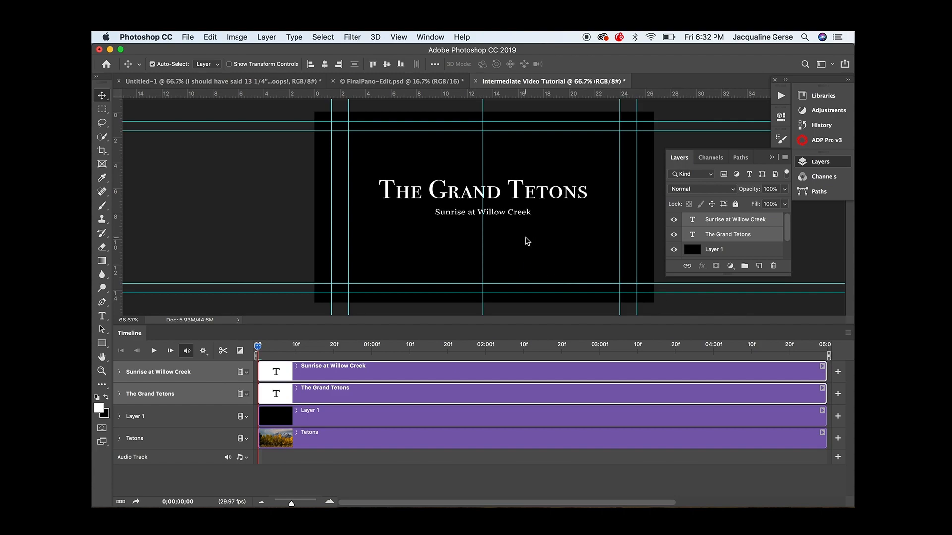
{"action": "key", "text": "Down"}
{"action": "key", "text": "Down"}
{"action": "key", "text": "Down"}
{"action": "key", "text": "Down"}
{"action": "key", "text": "Down"}
{"action": "key", "text": "Down"}
{"action": "key", "text": "Down"}
{"action": "key", "text": "Down"}
{"action": "key", "text": "Down"}
{"action": "key", "text": "Down"}
{"action": "key", "text": "Down"}
{"action": "key", "text": "Down"}
{"action": "key", "text": "Down"}
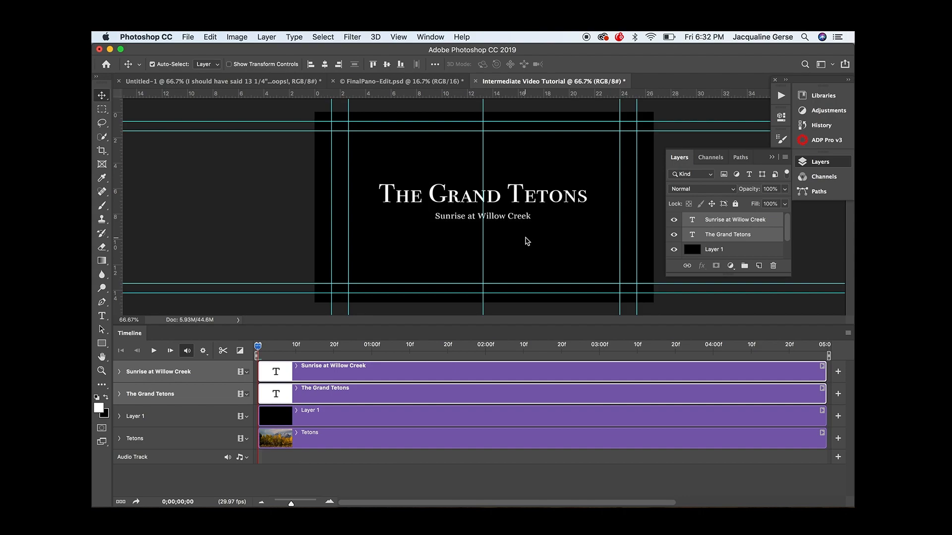
- Lower the title and subtitle slightly further, make The Grand Tetons the only selected layer, and hide the guides
{"action": "key", "text": "Down"}
{"action": "key", "text": "Down"}
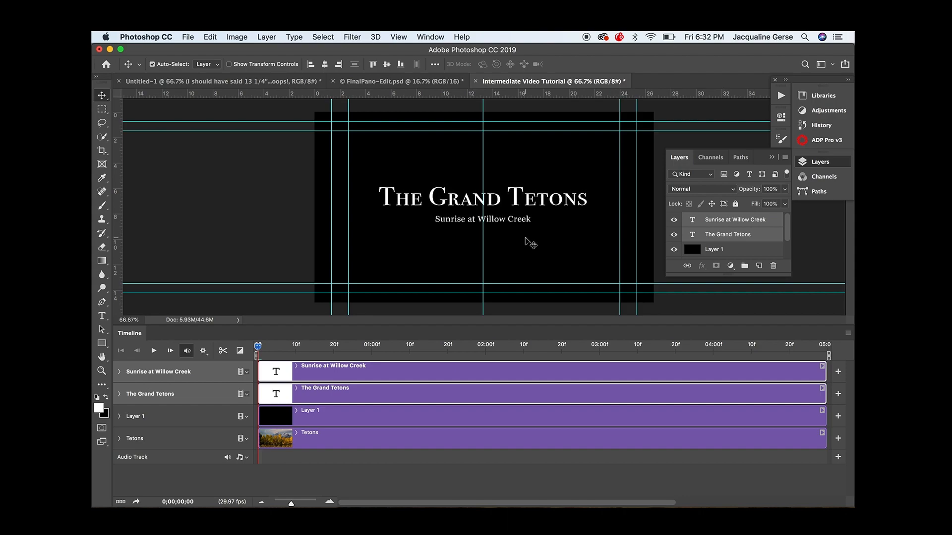
{"action": "key", "text": "Down"}
{"action": "key", "text": "Down"}
{"action": "key", "text": "Down"}
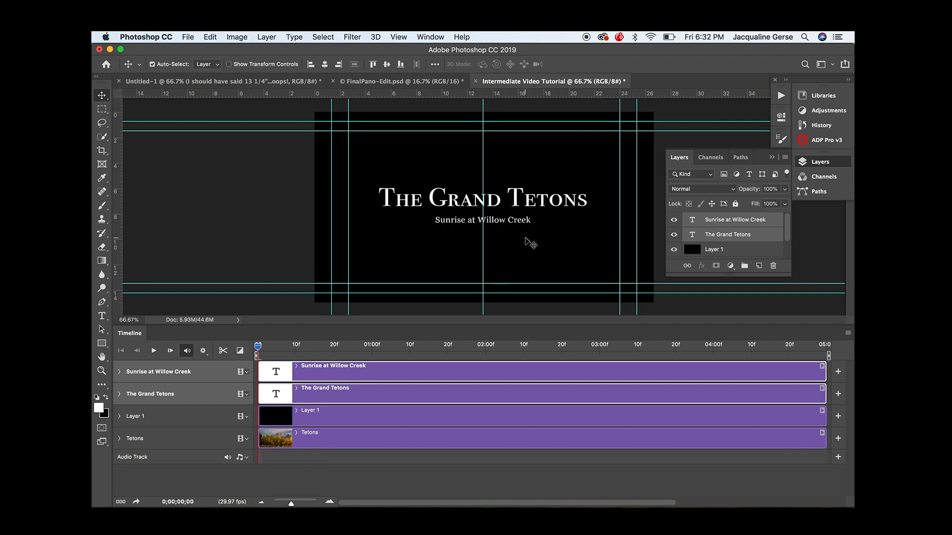
{"action": "left_click", "coordinate": [750, 237]}
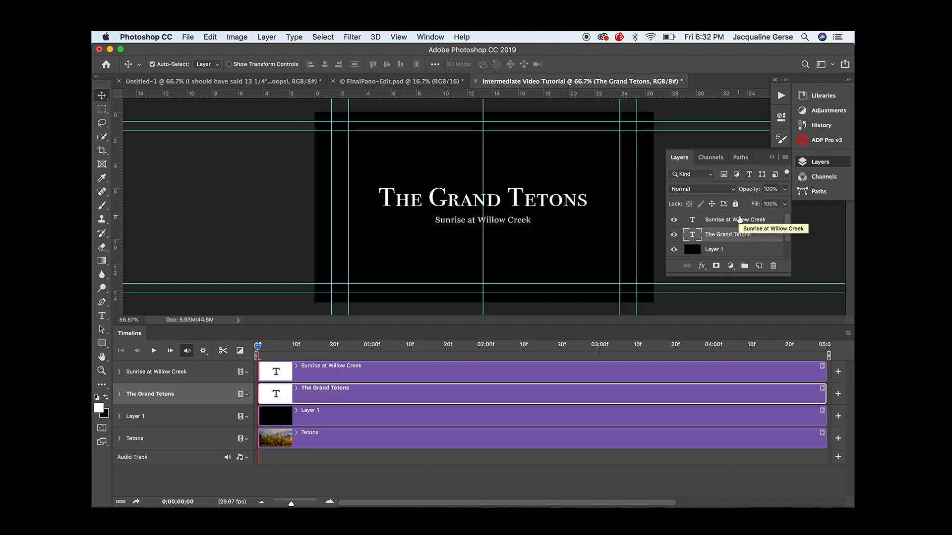
{"action": "key", "text": "super+semicolon"}
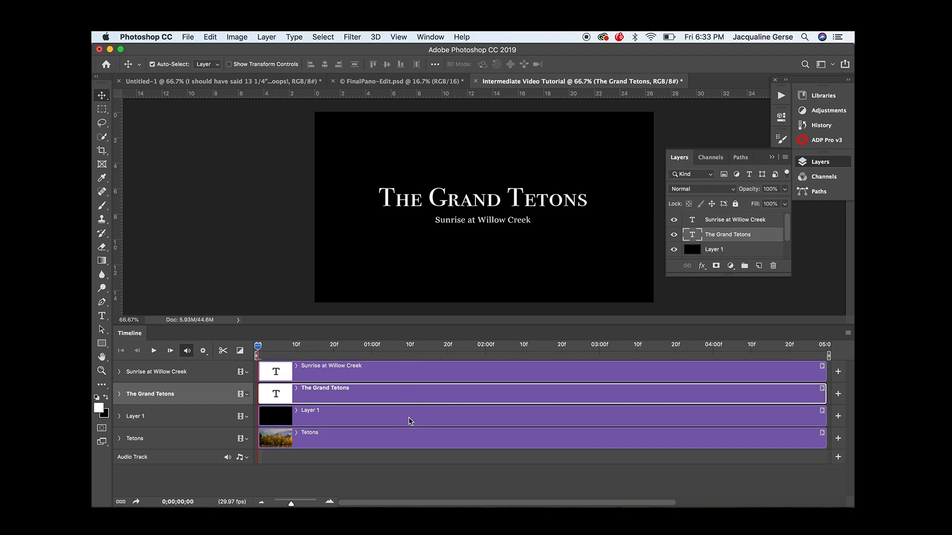
- Extend the end of the Tetons clip to about 1 minute 10 seconds on the timeline
{"action": "scroll", "coordinate": [407, 421], "scroll_direction": "right", "scroll_amount": 5}
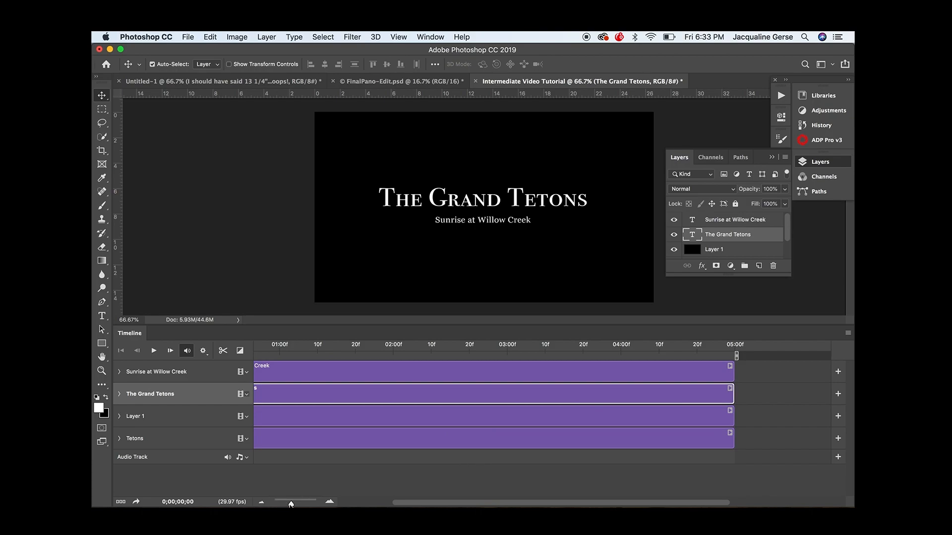
{"action": "left_click_drag", "start_coordinate": [290, 504], "coordinate": [280, 504]}
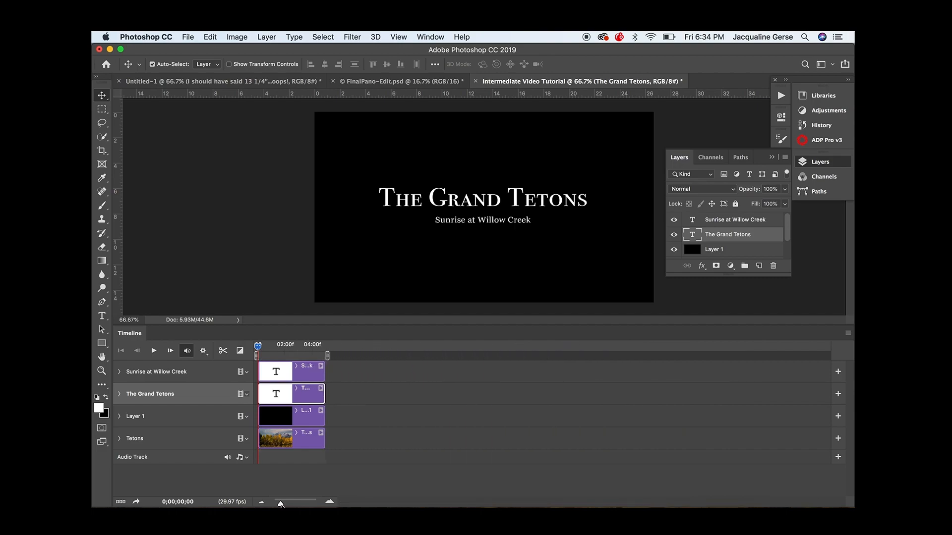
{"action": "left_click", "coordinate": [325, 438]}
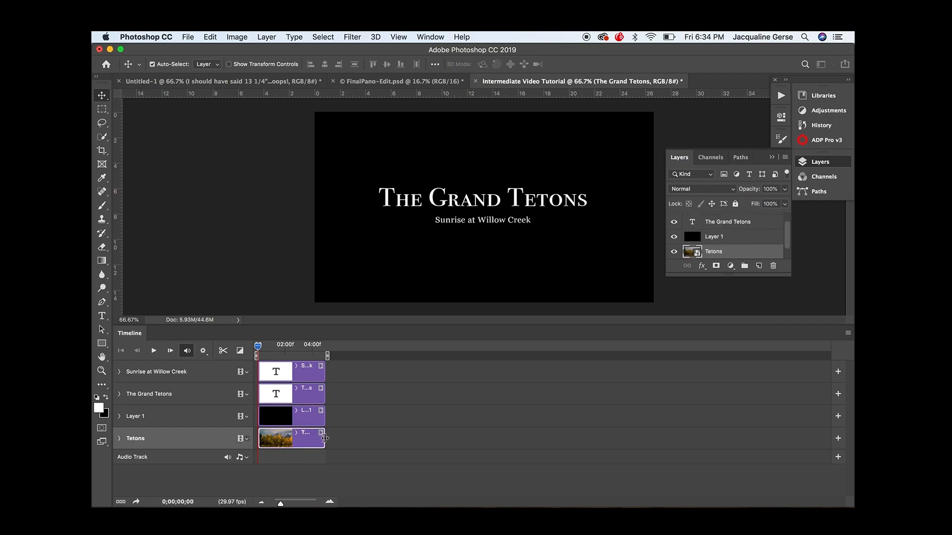
{"action": "left_click_drag", "start_coordinate": [325, 438], "coordinate": [829, 441]}
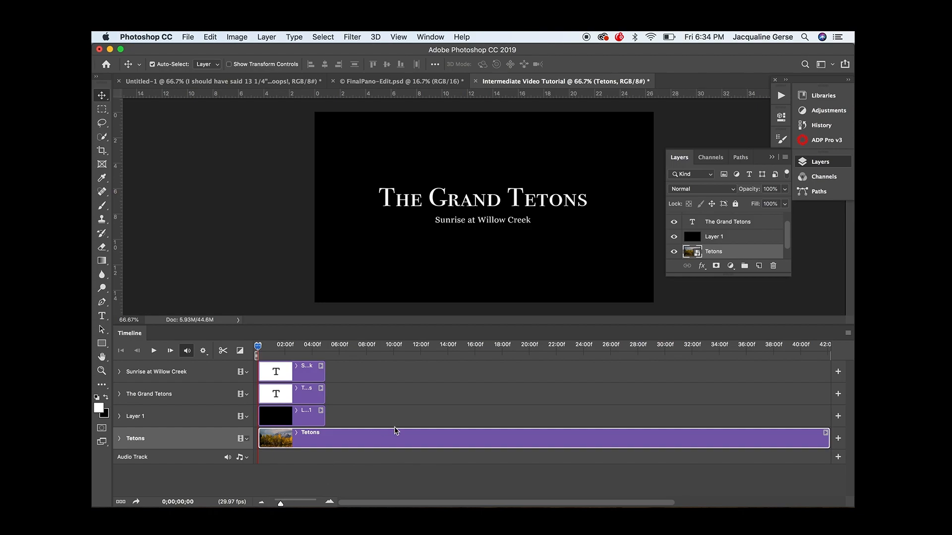
{"action": "scroll", "coordinate": [393, 432], "scroll_direction": "right", "scroll_amount": 10}
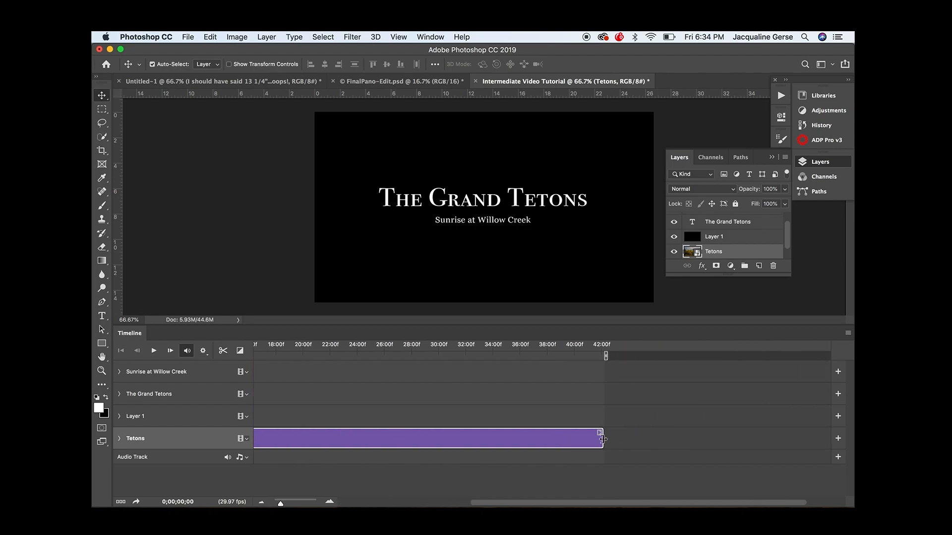
{"action": "left_click_drag", "start_coordinate": [603, 439], "coordinate": [827, 432]}
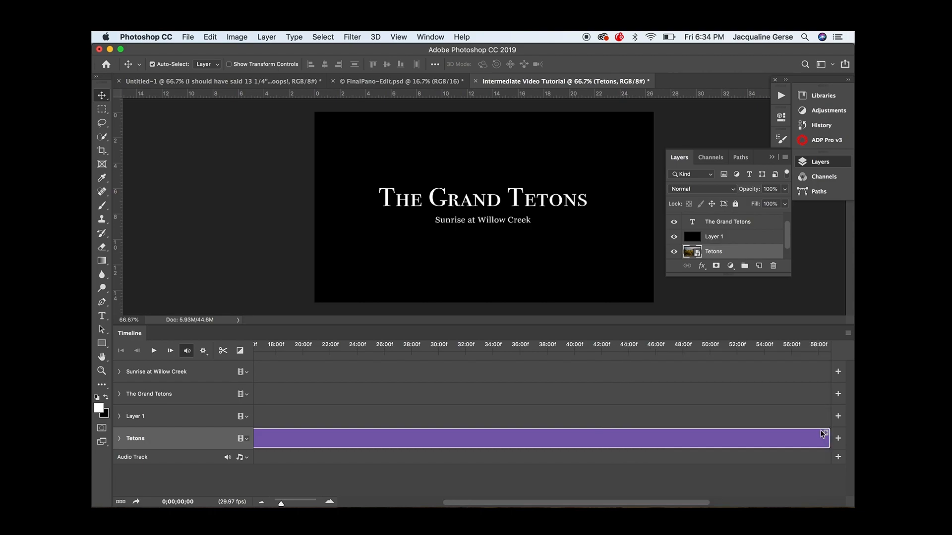
{"action": "scroll", "coordinate": [688, 420], "scroll_direction": "right", "scroll_amount": 6}
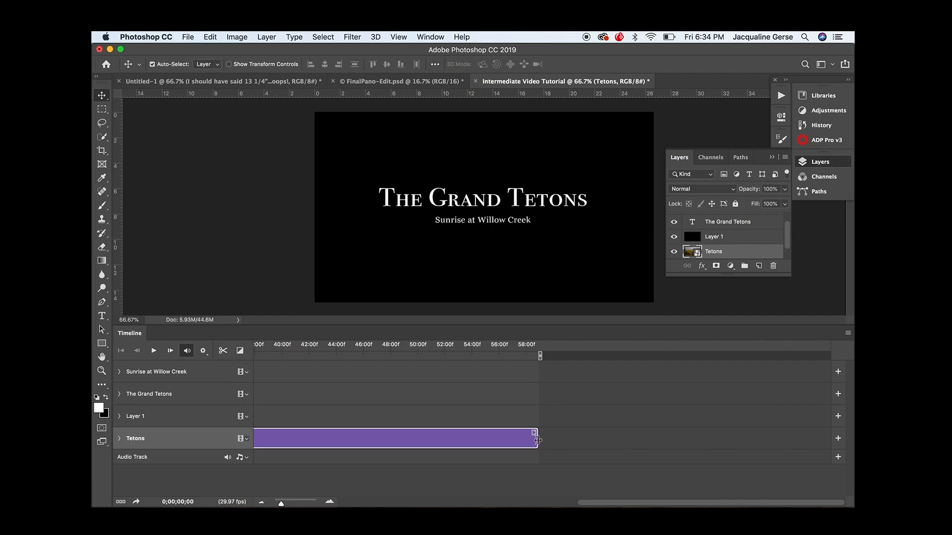
{"action": "left_click_drag", "start_coordinate": [538, 440], "coordinate": [688, 435]}
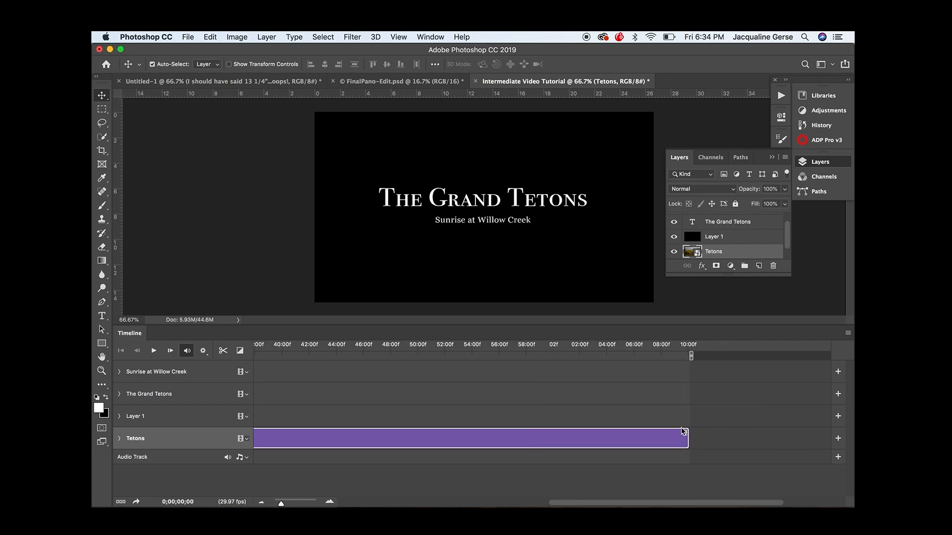
- Trim the start of the Tetons clip to 5 seconds, where the title clips end
{"action": "scroll", "coordinate": [684, 433], "scroll_direction": "left", "scroll_amount": 20}
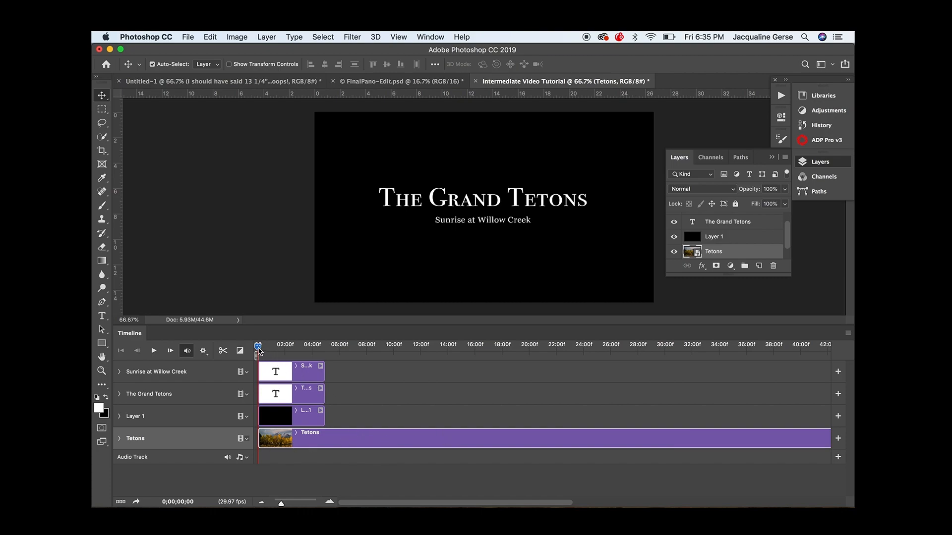
{"action": "left_click_drag", "start_coordinate": [258, 351], "coordinate": [326, 348]}
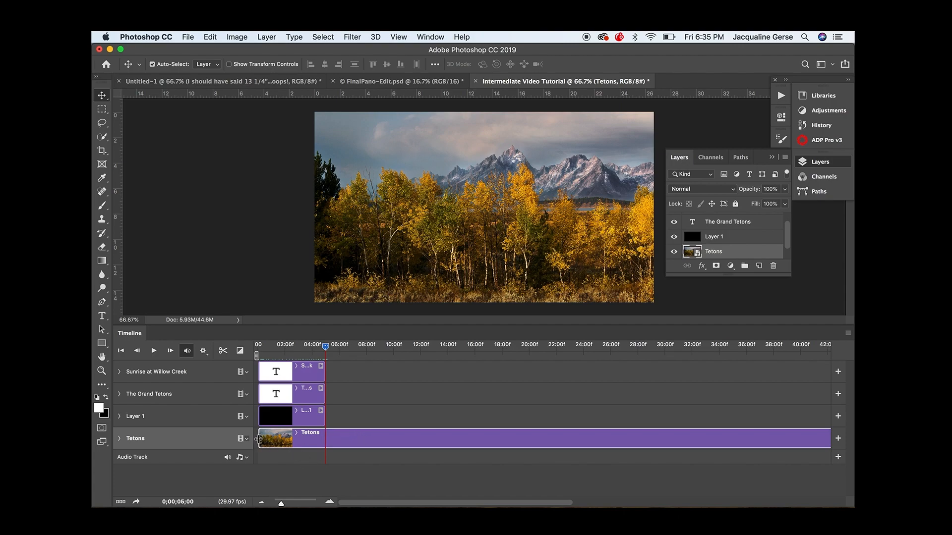
{"action": "left_click_drag", "start_coordinate": [259, 439], "coordinate": [322, 441]}
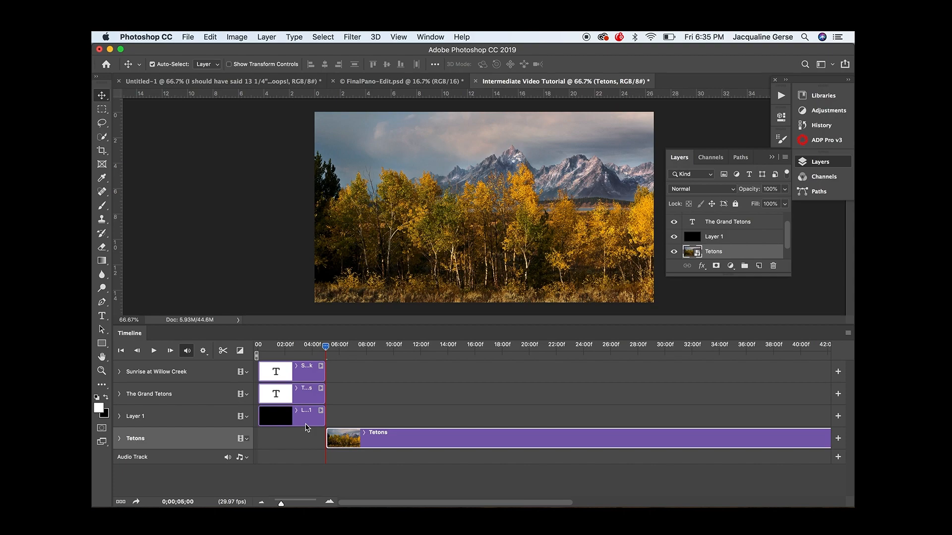
- Play the cut from the title to the Tetons image, starting at about 3 seconds
{"action": "left_click", "coordinate": [298, 346]}
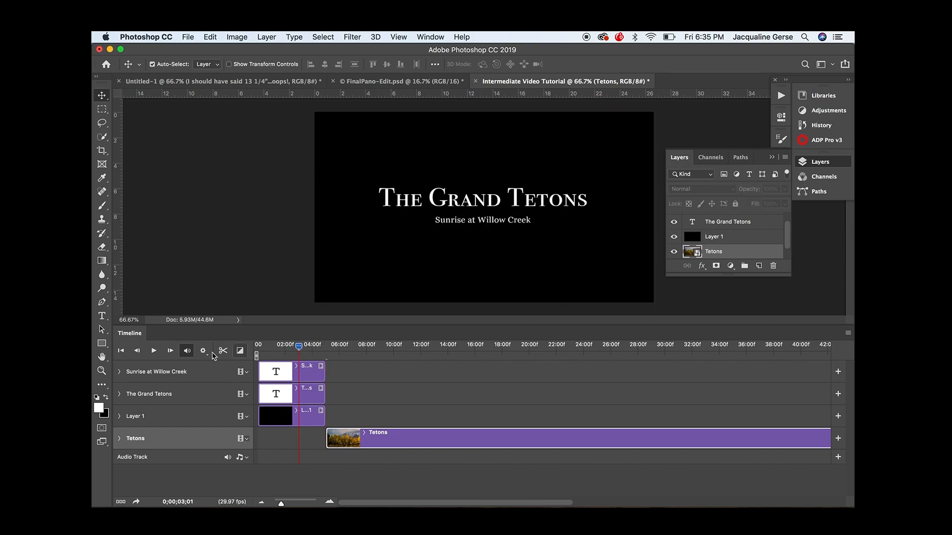
{"action": "left_click", "coordinate": [153, 351]}
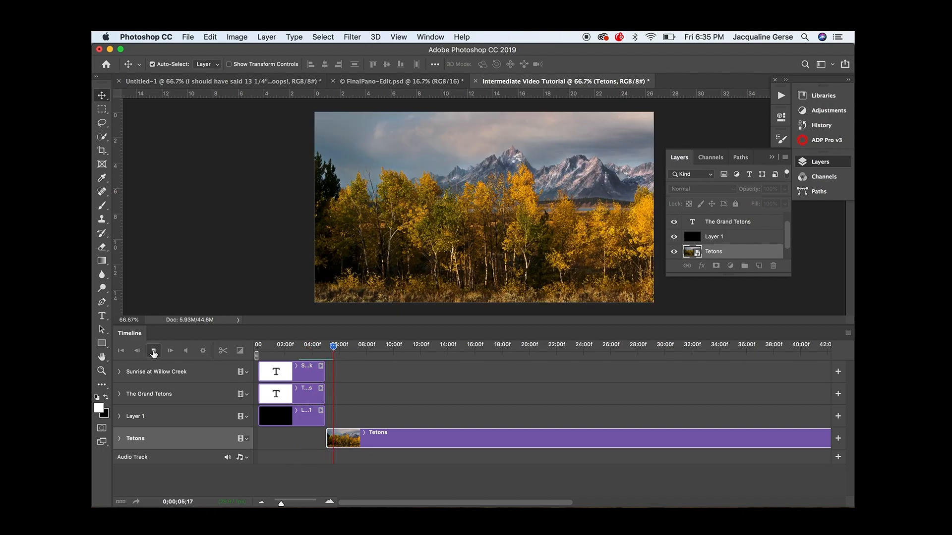
{"action": "left_click", "coordinate": [153, 352]}
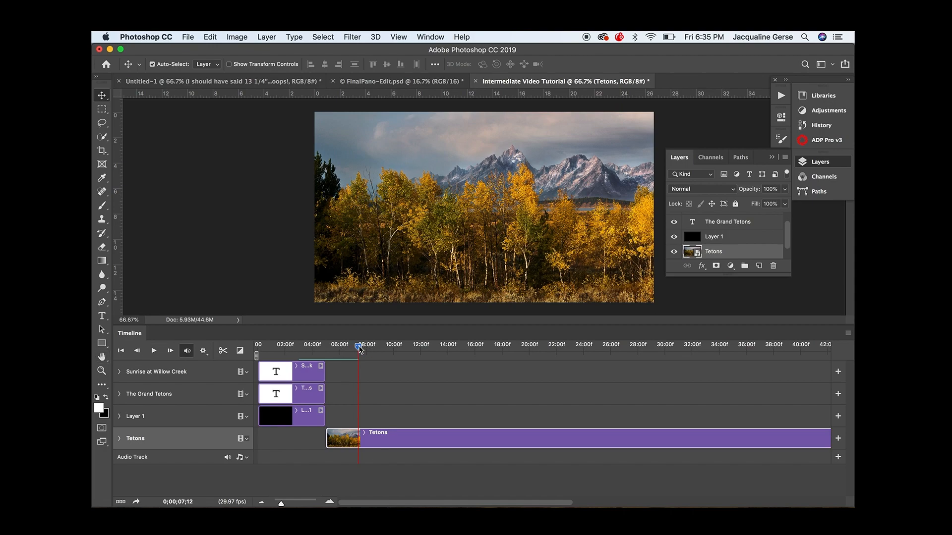
- Extend the end of the Layer 1 clip to about 7 seconds and preview its overlap with the Tetons clip
{"action": "left_click_drag", "start_coordinate": [359, 347], "coordinate": [356, 349]}
{"action": "left_click_drag", "start_coordinate": [325, 416], "coordinate": [351, 416]}
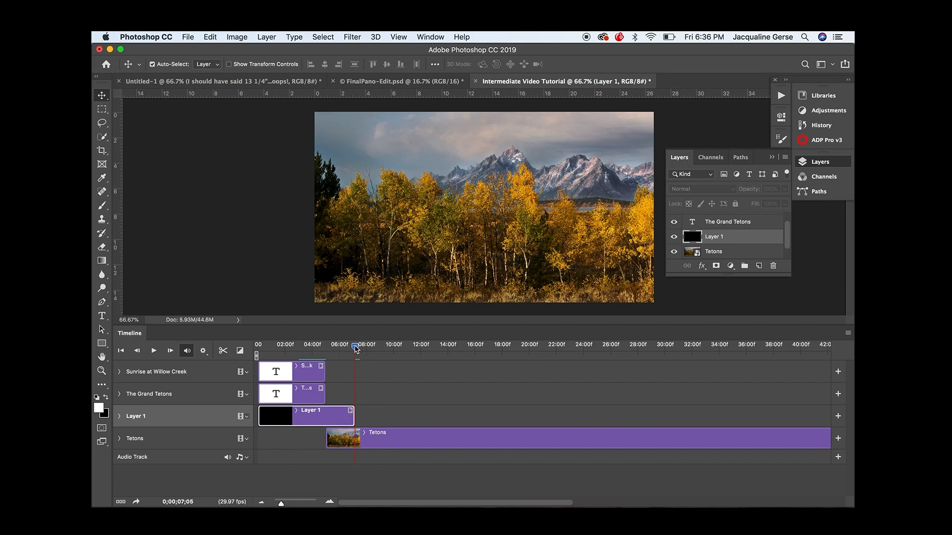
{"action": "left_click_drag", "start_coordinate": [357, 347], "coordinate": [318, 353]}
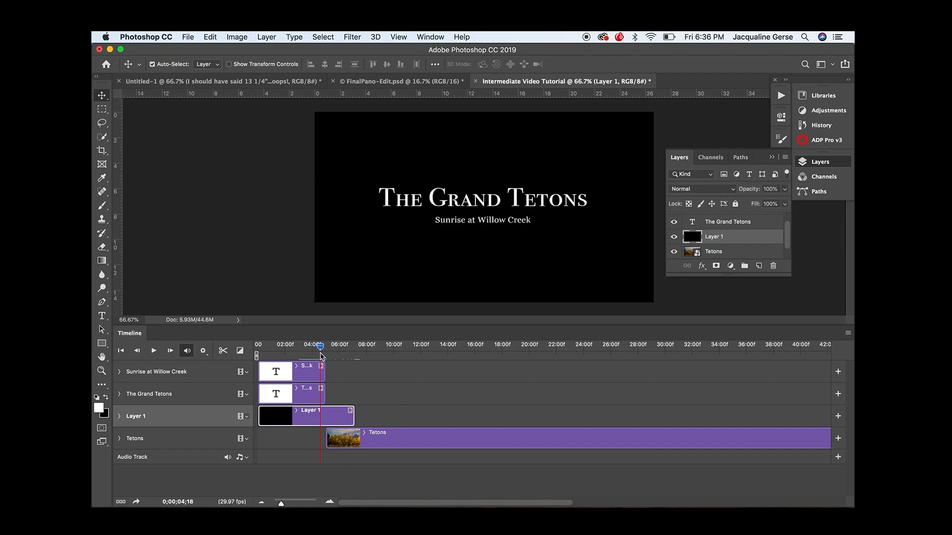
{"action": "left_click", "coordinate": [153, 351]}
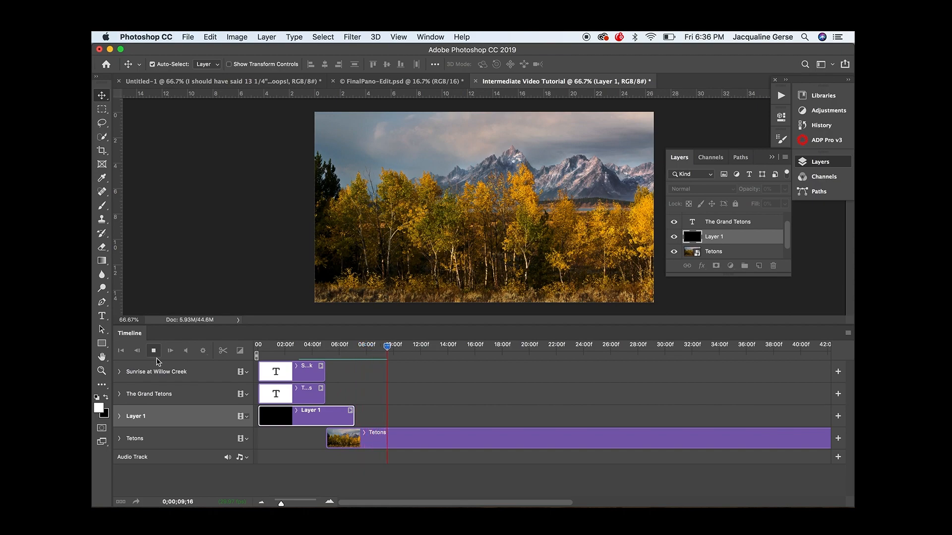
{"action": "left_click", "coordinate": [153, 352]}
{"action": "left_click", "coordinate": [121, 351]}
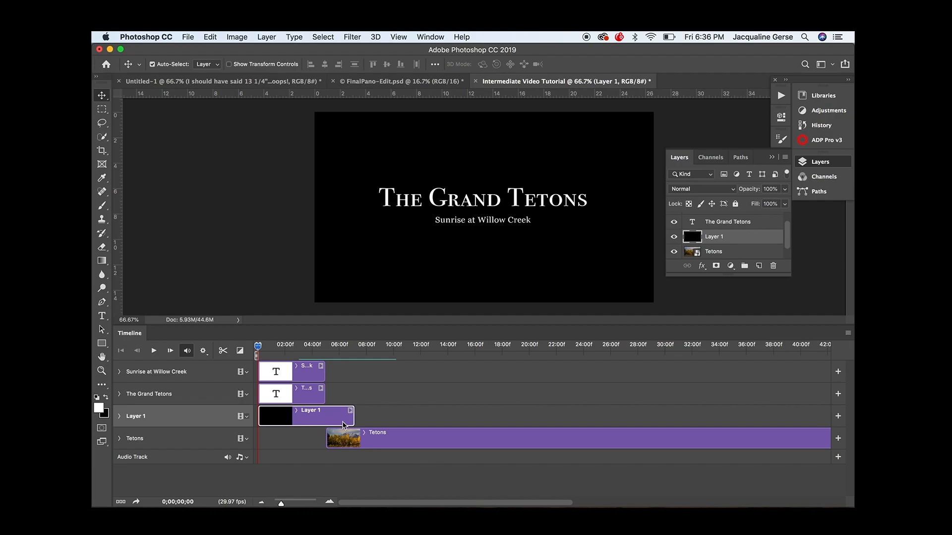
- Apply a 4-second Fade With Black to the start of the Tetons clip and a 2.93-second Fade to the end of Layer 1
{"action": "left_click", "coordinate": [240, 352]}
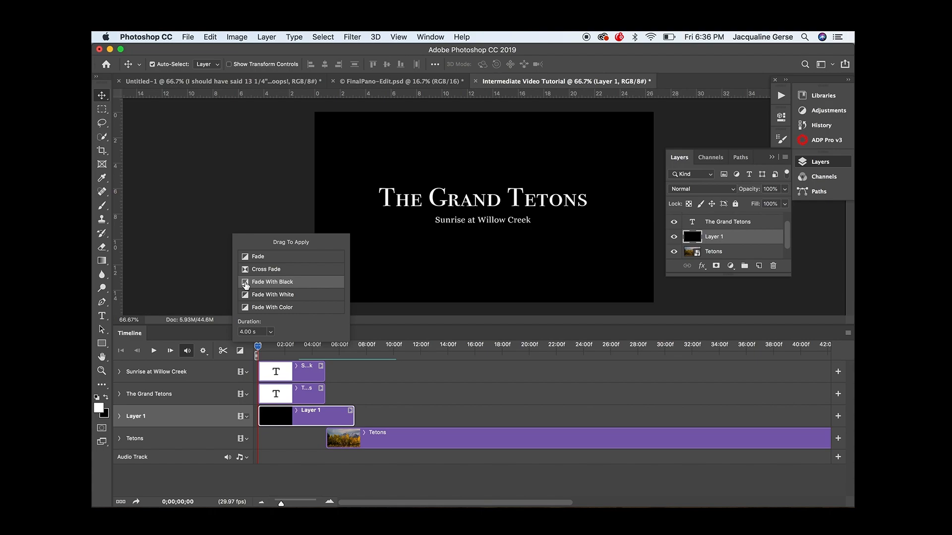
{"action": "left_click_drag", "start_coordinate": [245, 284], "coordinate": [346, 438]}
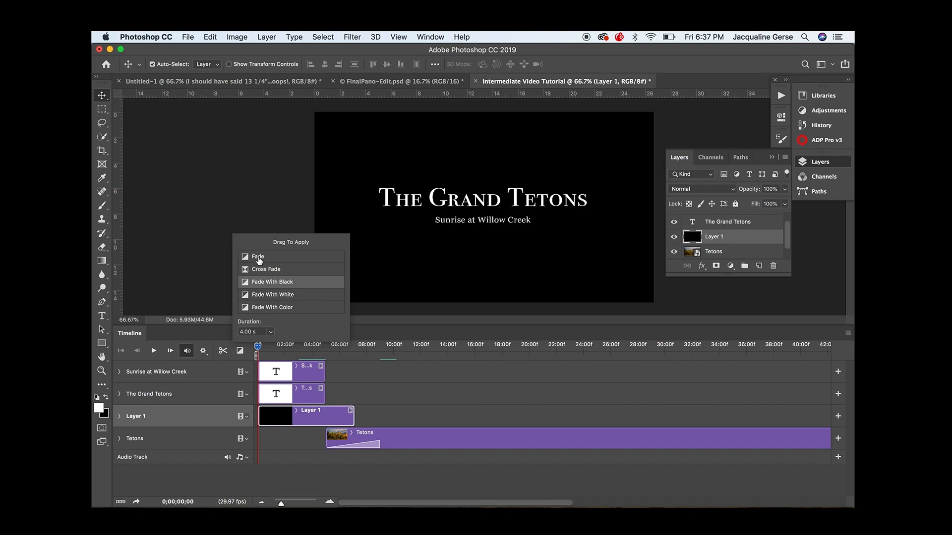
{"action": "left_click", "coordinate": [271, 333]}
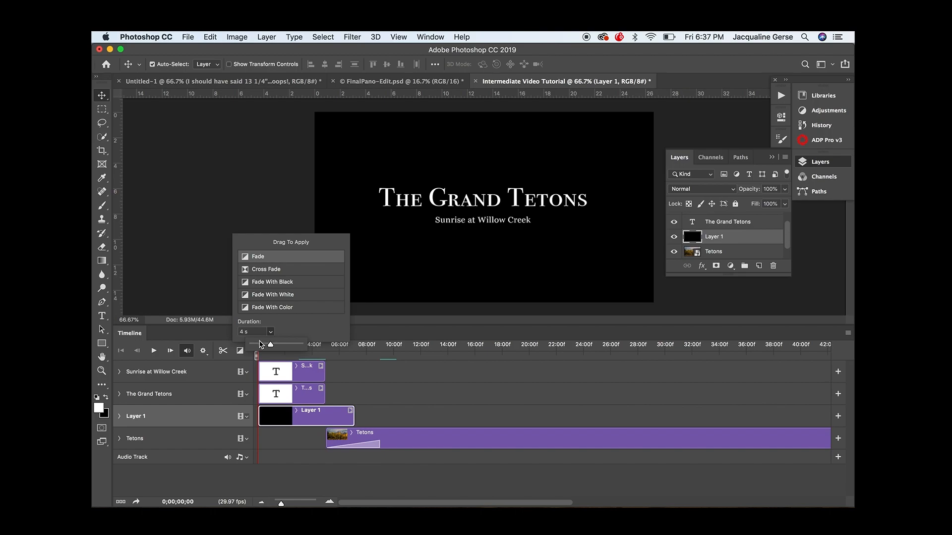
{"action": "left_click_drag", "start_coordinate": [270, 345], "coordinate": [267, 351]}
{"action": "left_click", "coordinate": [291, 330]}
{"action": "left_click_drag", "start_coordinate": [250, 260], "coordinate": [351, 418]}
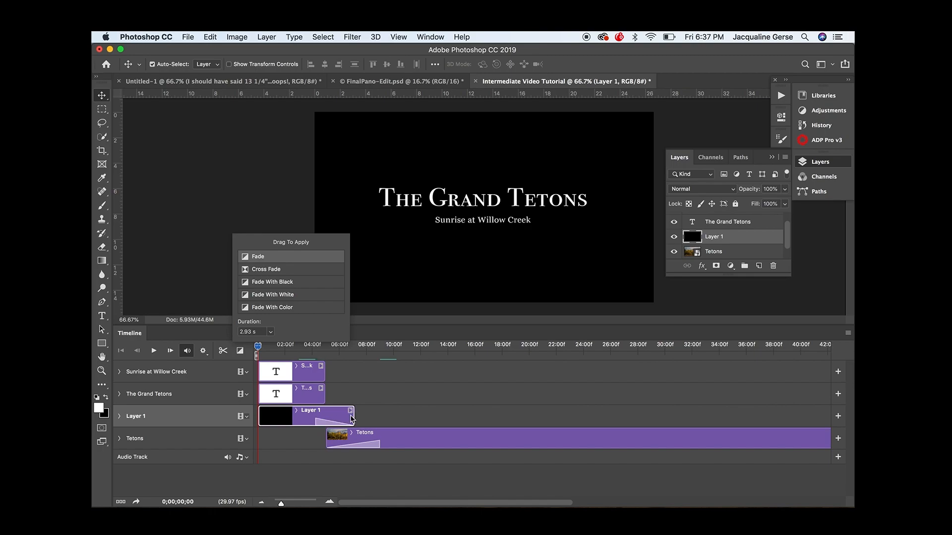
- Play the timeline from about 3 seconds to review the fades between Layer 1 and the Tetons image
{"action": "left_click", "coordinate": [301, 346]}
{"action": "left_click", "coordinate": [301, 346]}
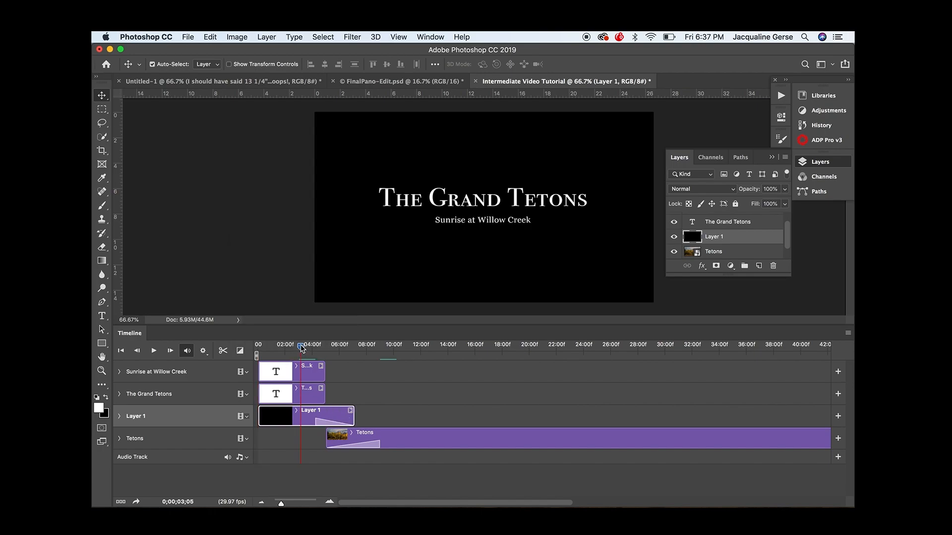
{"action": "left_click", "coordinate": [301, 347]}
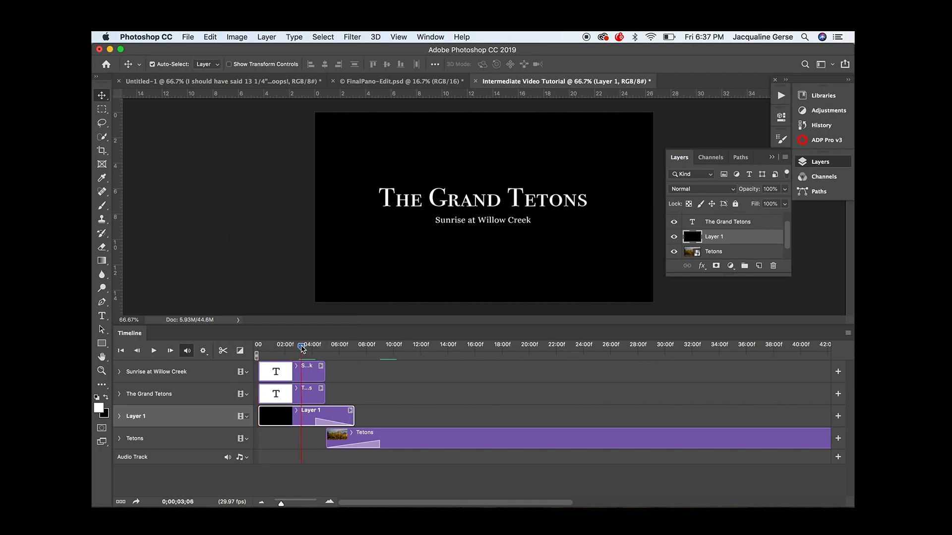
{"action": "left_click", "coordinate": [154, 352]}
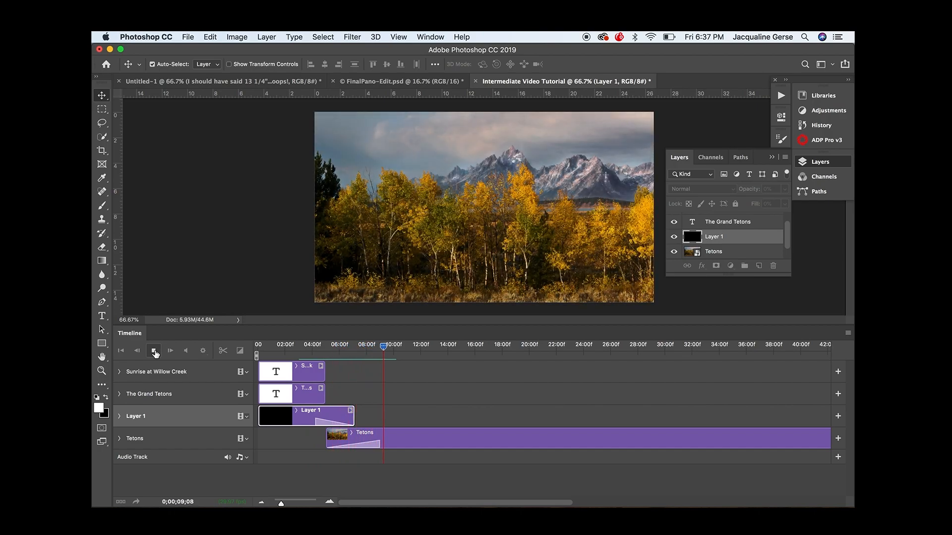
{"action": "left_click", "coordinate": [154, 352]}
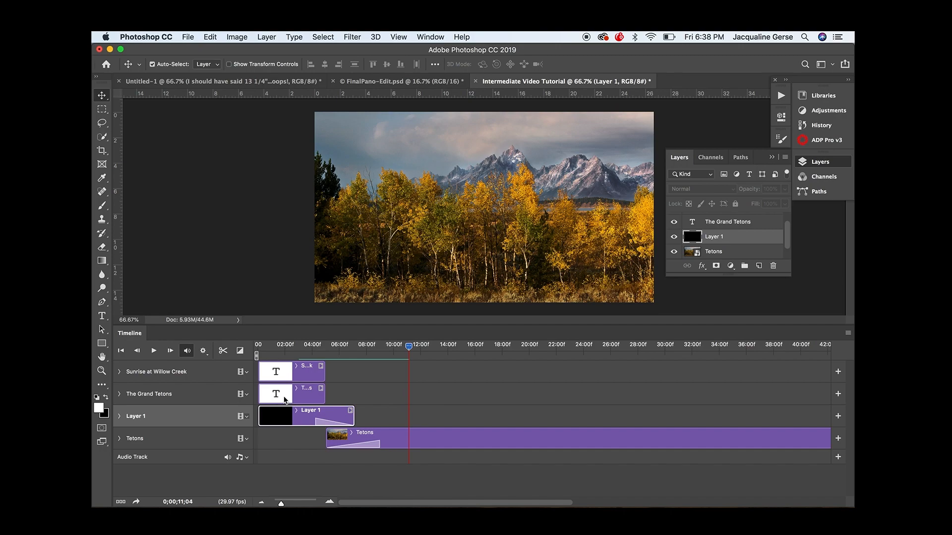
- Trim The Grand Tetons title clip to start at 1 second and extend its end to 6 seconds 23 frames
{"action": "left_click", "coordinate": [120, 351]}
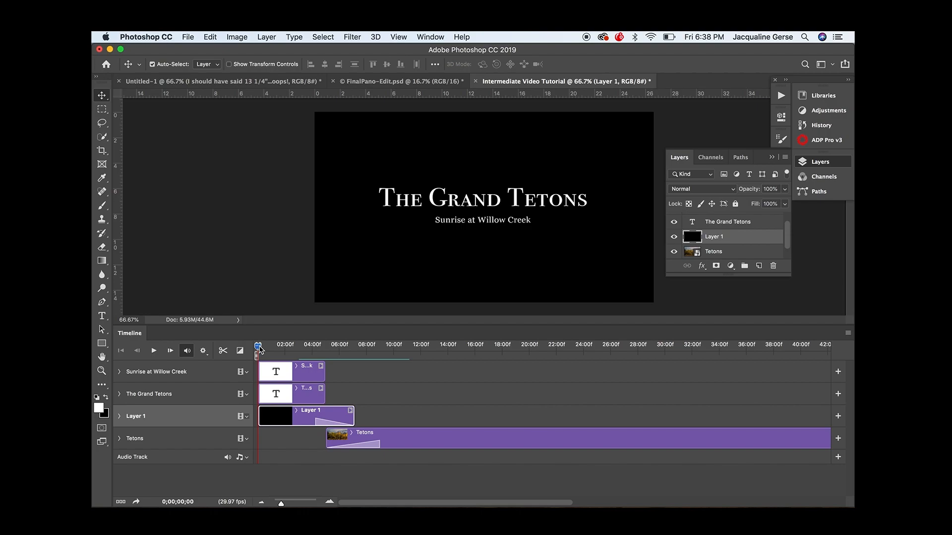
{"action": "left_click_drag", "start_coordinate": [259, 349], "coordinate": [271, 349]}
{"action": "left_click_drag", "start_coordinate": [259, 396], "coordinate": [273, 396]}
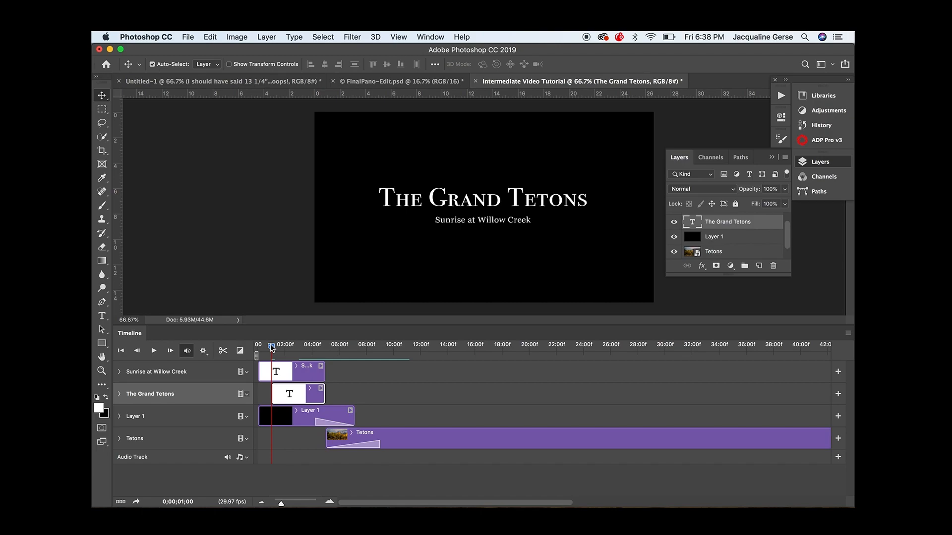
{"action": "left_click_drag", "start_coordinate": [272, 348], "coordinate": [326, 353]}
{"action": "left_click_drag", "start_coordinate": [325, 347], "coordinate": [349, 352]}
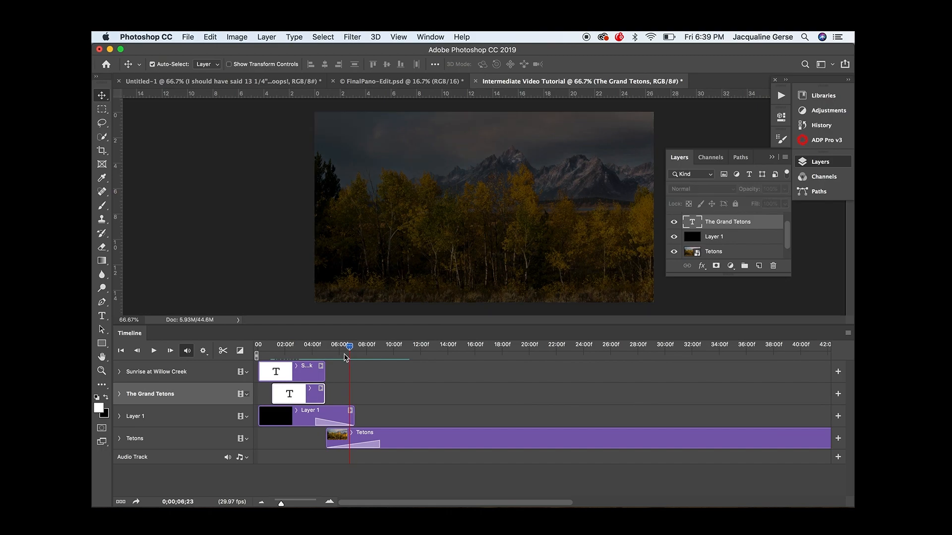
{"action": "left_click_drag", "start_coordinate": [325, 396], "coordinate": [349, 395]}
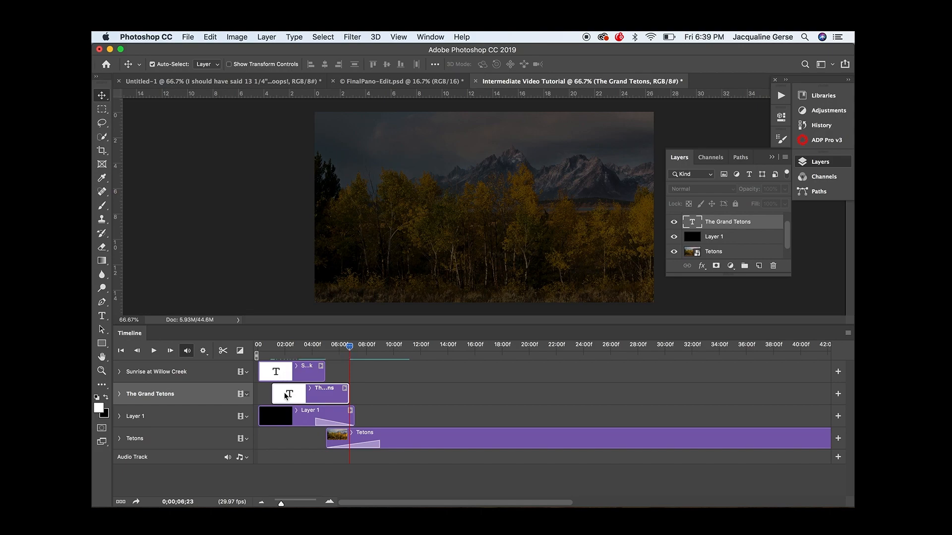
- Trim the Sunrise at Willow Creek subtitle clip to start at 2 seconds and extend its end to 6 seconds
{"action": "left_click_drag", "start_coordinate": [351, 349], "coordinate": [284, 373]}
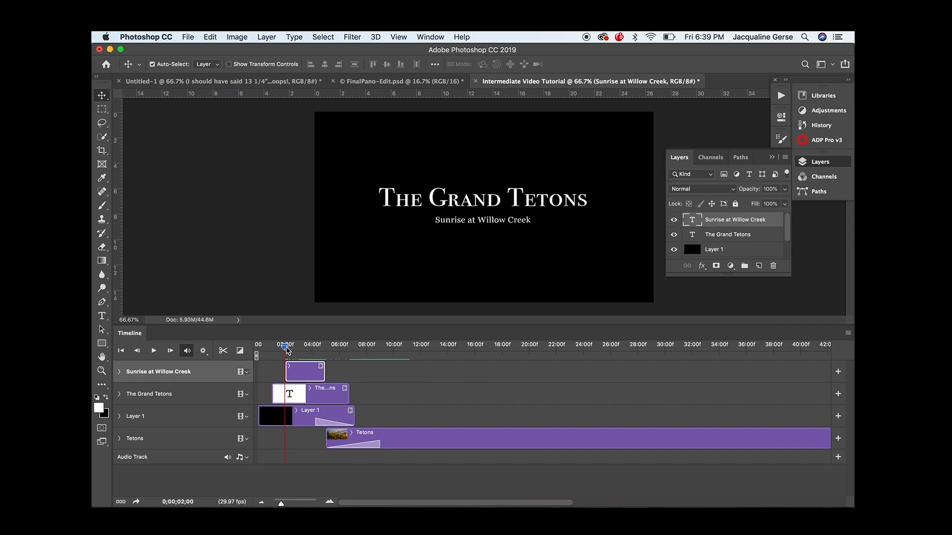
{"action": "left_click_drag", "start_coordinate": [286, 347], "coordinate": [341, 350]}
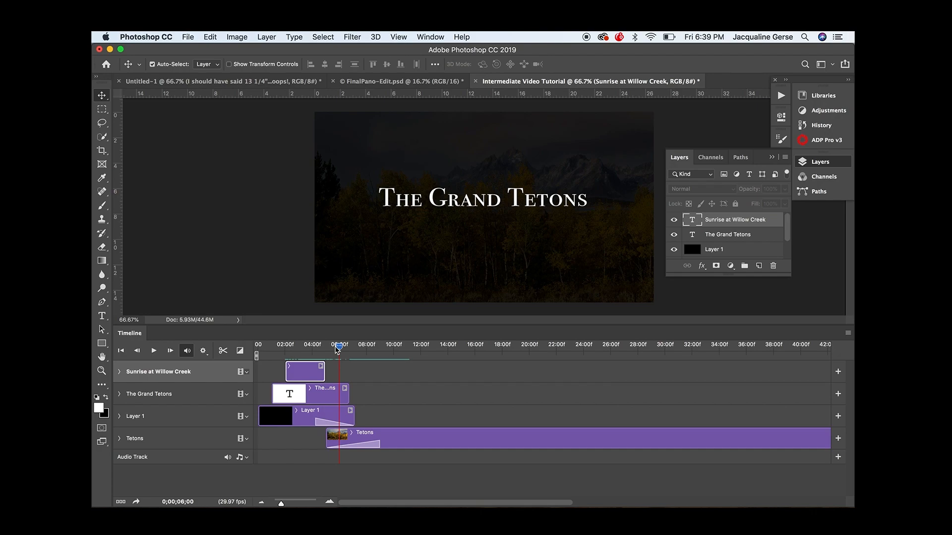
{"action": "left_click_drag", "start_coordinate": [325, 372], "coordinate": [336, 374]}
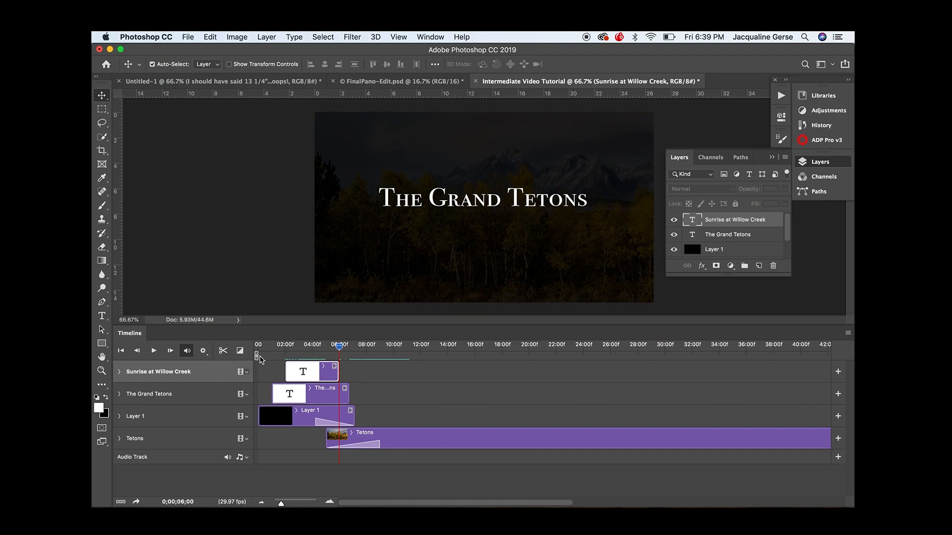
- Play the timeline from the beginning to past 9 seconds to review the staggered title and subtitle timing
{"action": "left_click", "coordinate": [120, 350]}
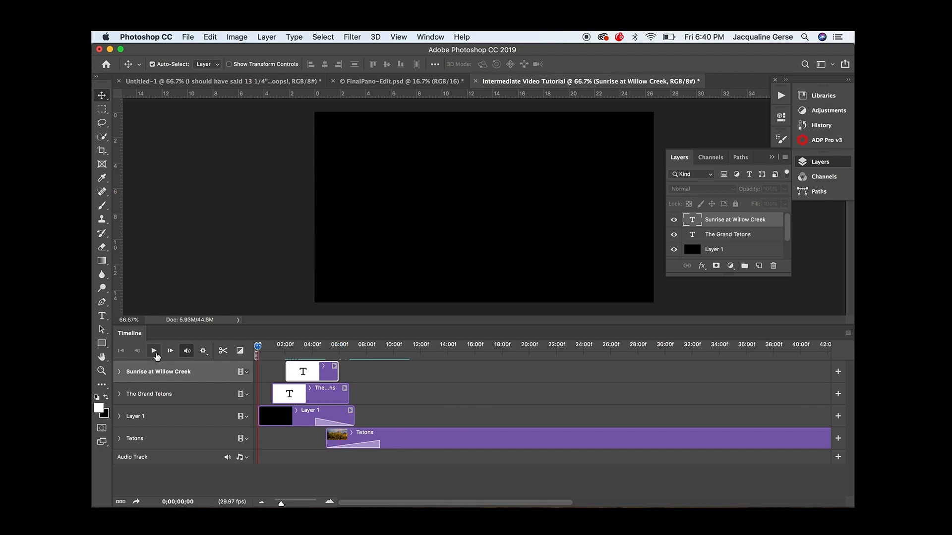
{"action": "left_click", "coordinate": [154, 351]}
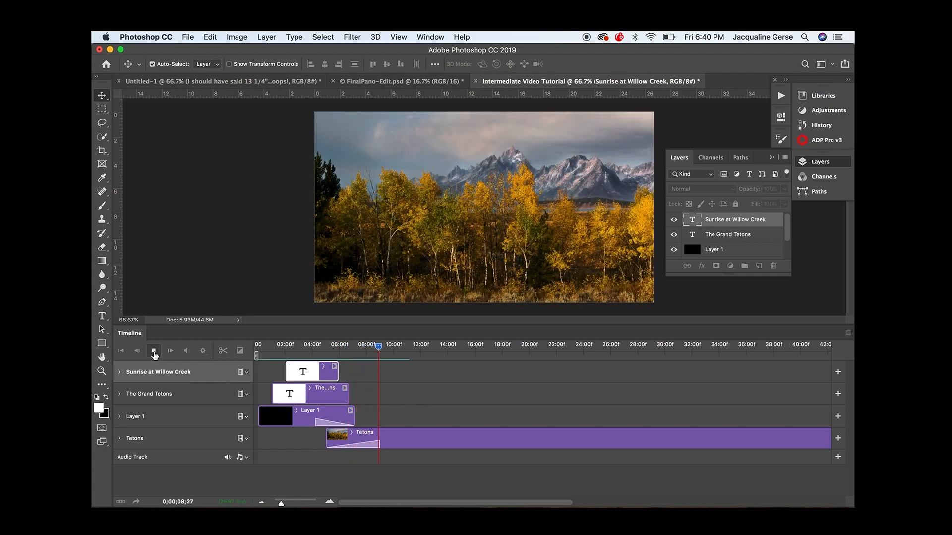
{"action": "left_click", "coordinate": [154, 351]}
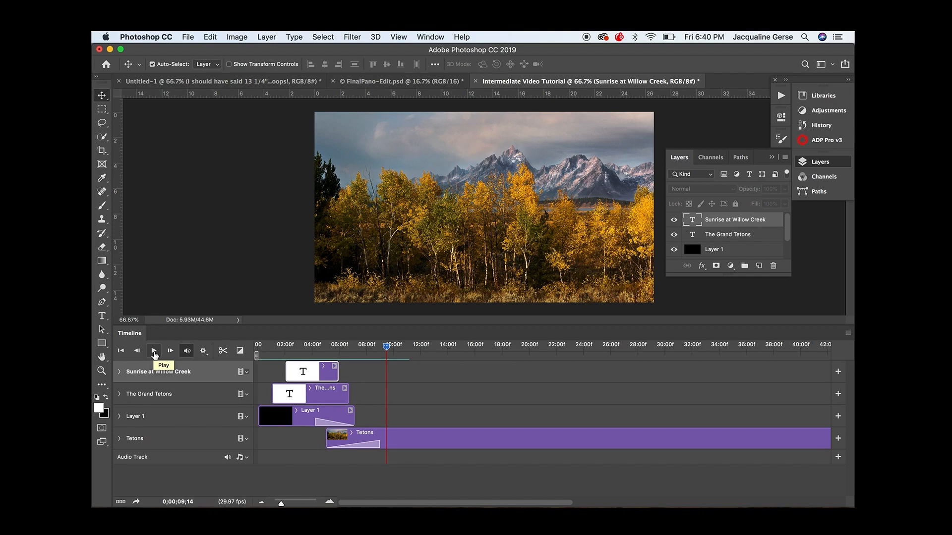
- Apply a 2.50-second Fade With Black to the start of The Grand Tetons title clip
{"action": "left_click", "coordinate": [301, 400]}
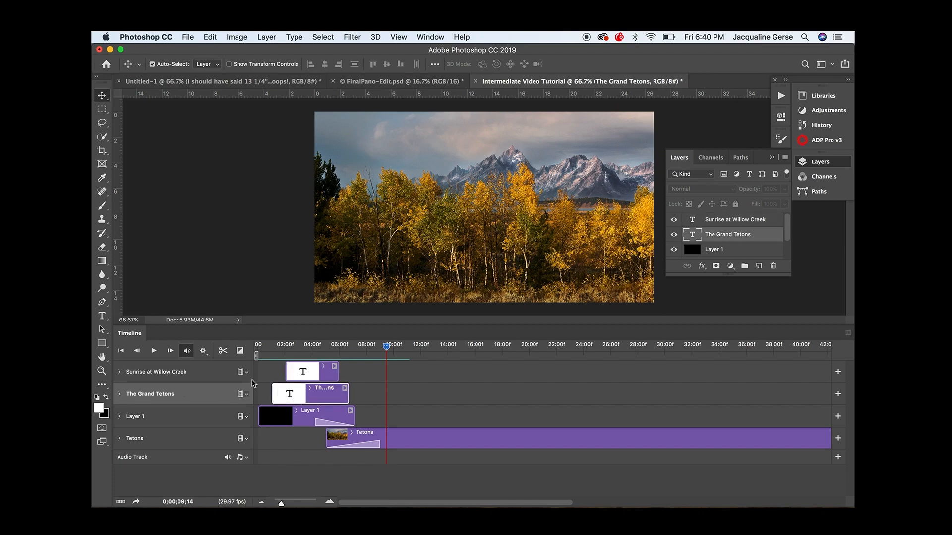
{"action": "left_click", "coordinate": [241, 353]}
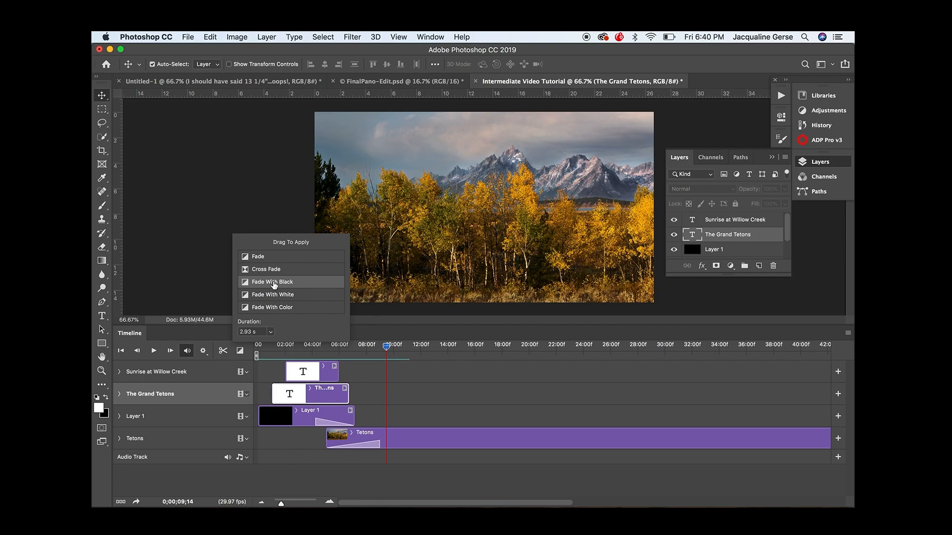
{"action": "left_click", "coordinate": [271, 331]}
{"action": "left_click_drag", "start_coordinate": [270, 345], "coordinate": [268, 346]}
{"action": "left_click_drag", "start_coordinate": [247, 285], "coordinate": [282, 404]}
- Apply a 1.96-second Fade to the end of The Grand Tetons title clip
{"action": "left_click", "coordinate": [257, 258]}
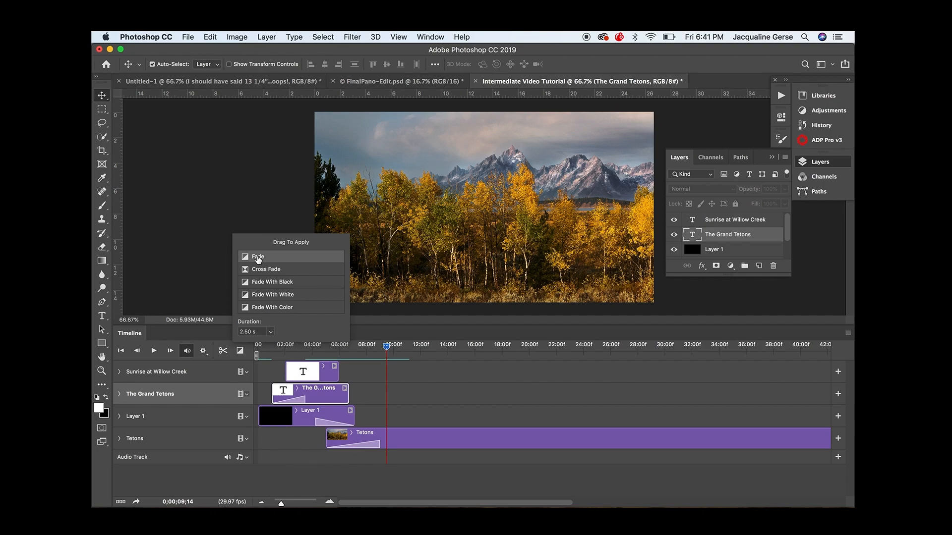
{"action": "left_click", "coordinate": [271, 333]}
{"action": "left_click_drag", "start_coordinate": [272, 346], "coordinate": [268, 346]}
{"action": "left_click", "coordinate": [257, 257]}
{"action": "left_click_drag", "start_coordinate": [244, 260], "coordinate": [321, 395]}
- Apply a 1.96-second Fade With Black to the start of the Sunrise at Willow Creek clip and a 1.00-second Fade to its end
{"action": "left_click", "coordinate": [249, 286]}
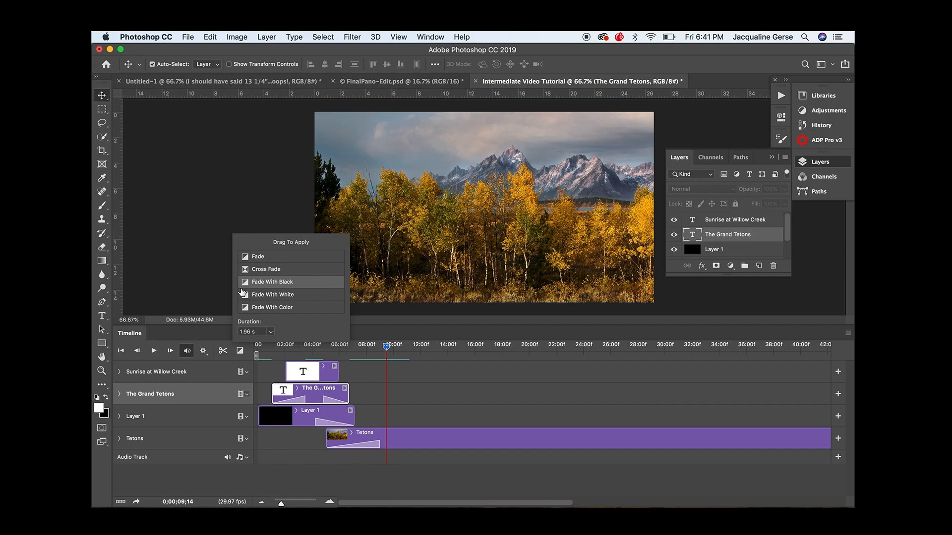
{"action": "left_click_drag", "start_coordinate": [246, 284], "coordinate": [298, 383]}
{"action": "left_click", "coordinate": [256, 256]}
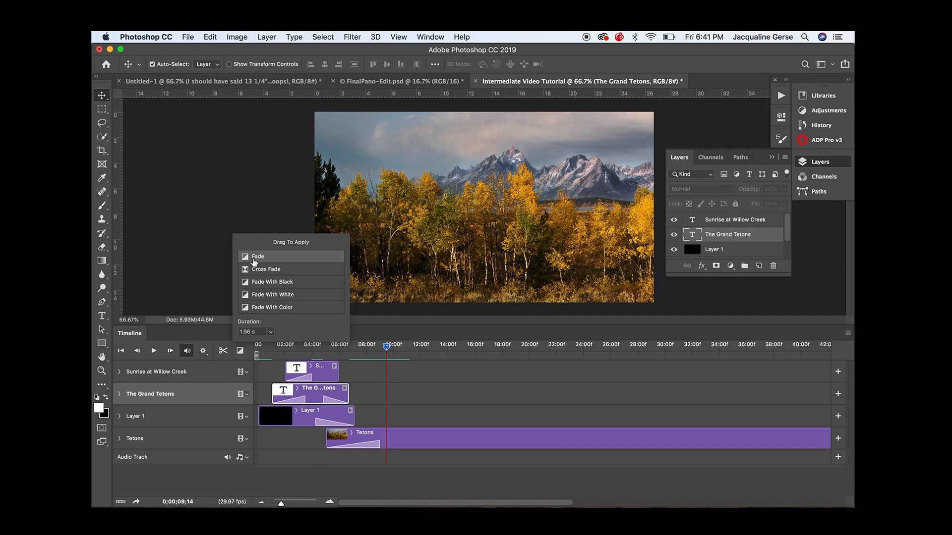
{"action": "left_click", "coordinate": [270, 333]}
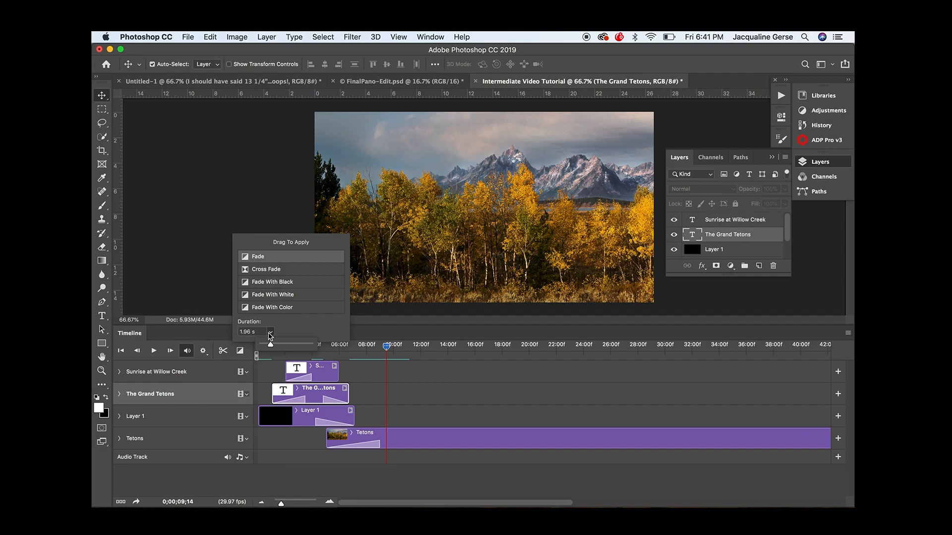
{"action": "left_click_drag", "start_coordinate": [270, 348], "coordinate": [266, 350]}
{"action": "left_click_drag", "start_coordinate": [244, 257], "coordinate": [332, 381]}
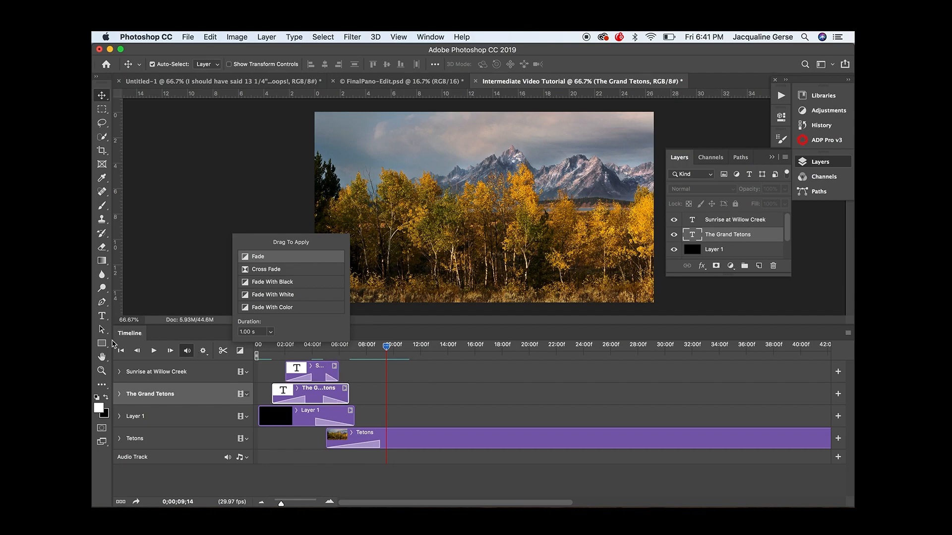
- Play the timeline from the beginning to about 10 seconds to review the fades on both text clips
{"action": "left_click", "coordinate": [122, 351]}
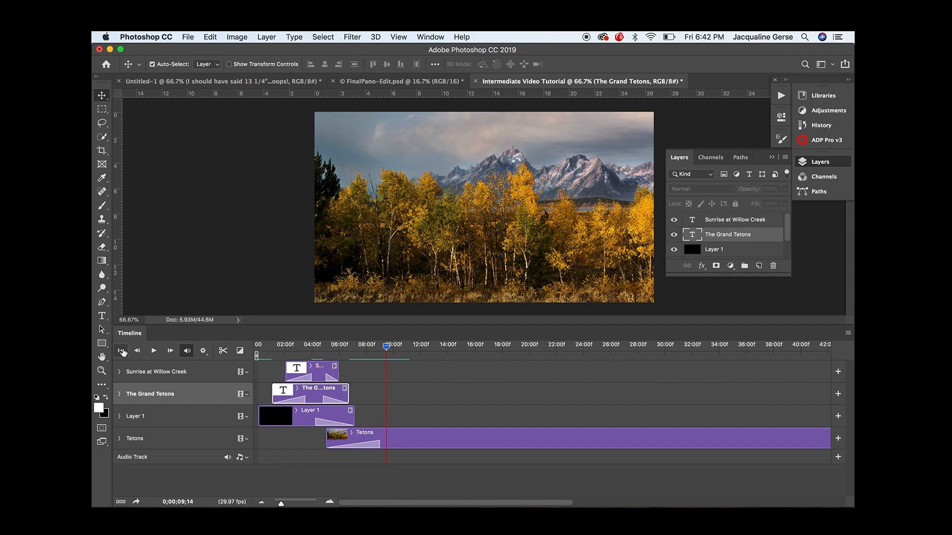
{"action": "left_click", "coordinate": [121, 351]}
{"action": "left_click", "coordinate": [155, 351]}
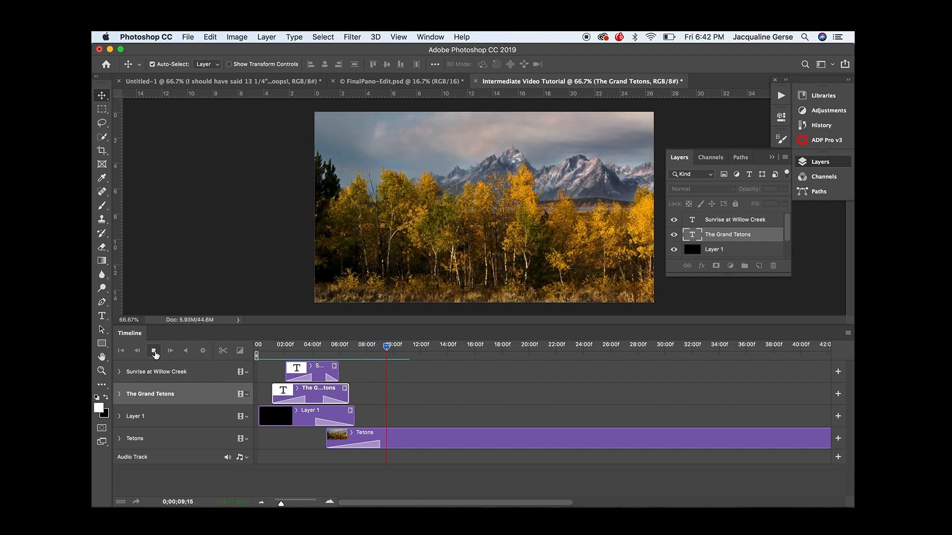
{"action": "left_click", "coordinate": [154, 352]}
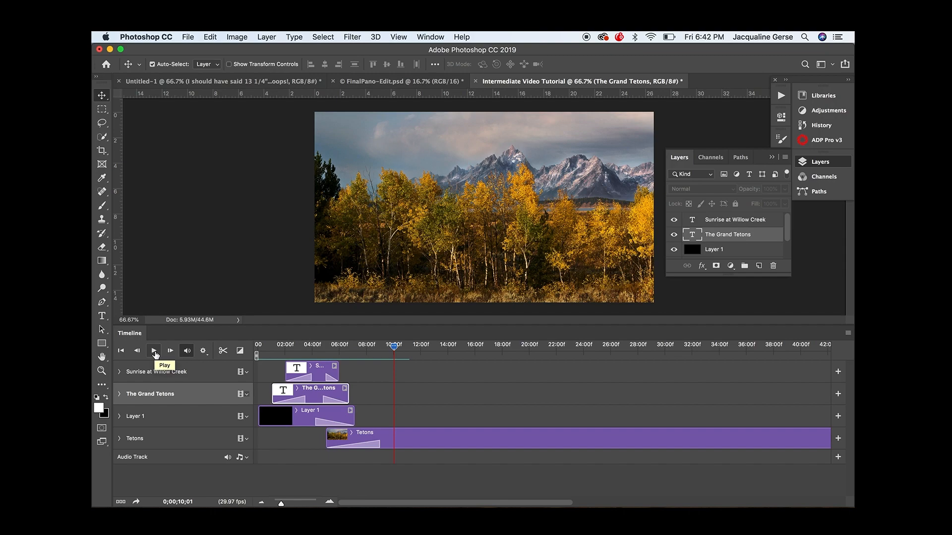
- Set the duration of the Fade at the end of the Sunrise at Willow Creek clip to 1.75 seconds, keeping the Fade type
{"action": "left_click", "coordinate": [328, 379]}
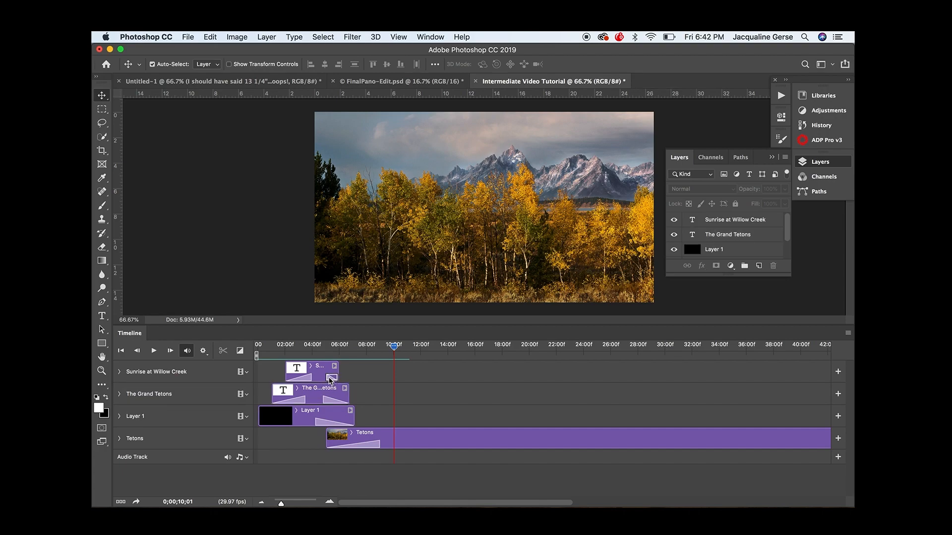
{"action": "right_click", "coordinate": [329, 380]}
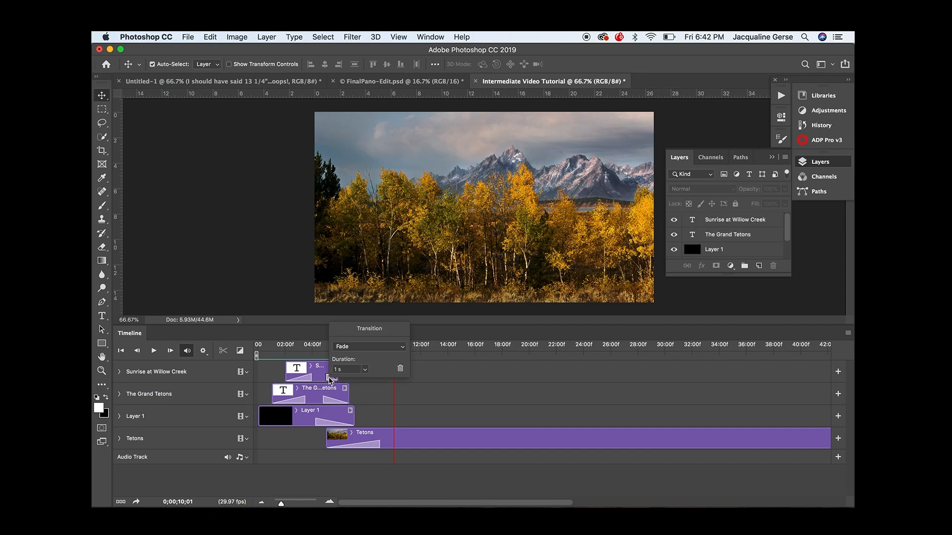
{"action": "left_click", "coordinate": [365, 370]}
{"action": "left_click", "coordinate": [403, 348]}
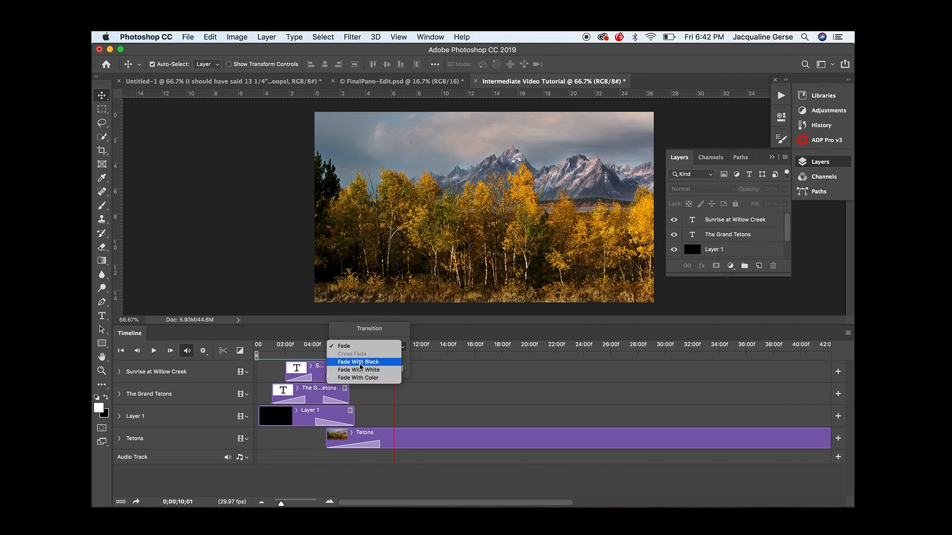
{"action": "left_click", "coordinate": [347, 346]}
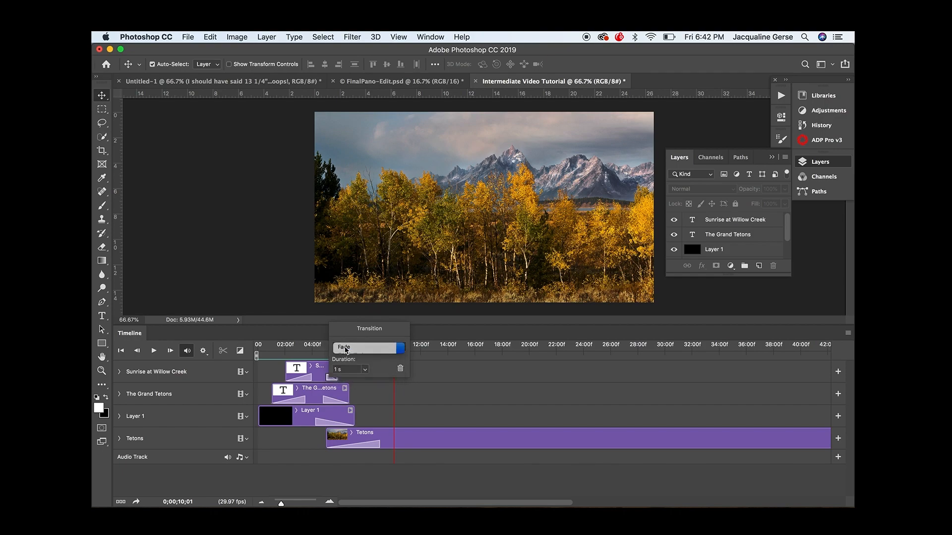
{"action": "left_click", "coordinate": [365, 371]}
{"action": "left_click_drag", "start_coordinate": [365, 381], "coordinate": [385, 386]}
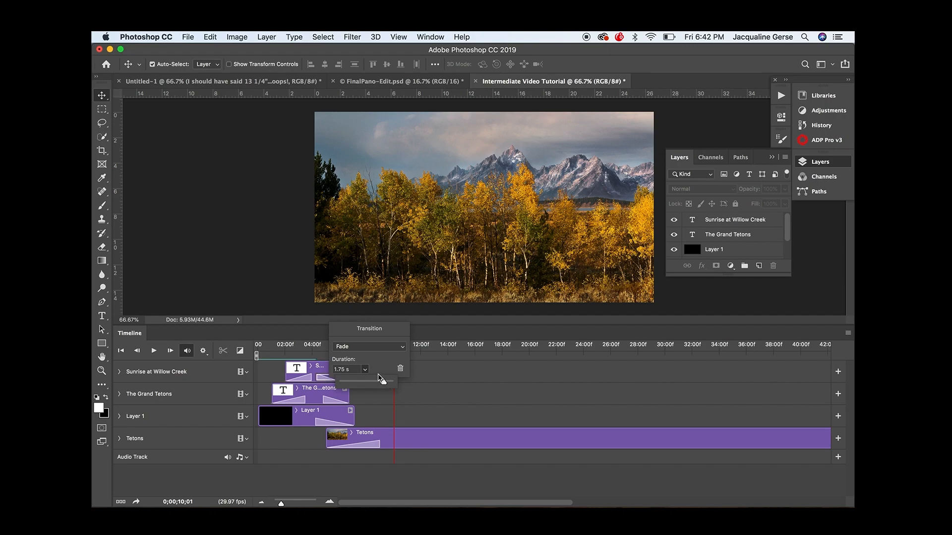
{"action": "left_click", "coordinate": [380, 370]}
{"action": "left_click", "coordinate": [366, 370]}
{"action": "left_click", "coordinate": [343, 328]}
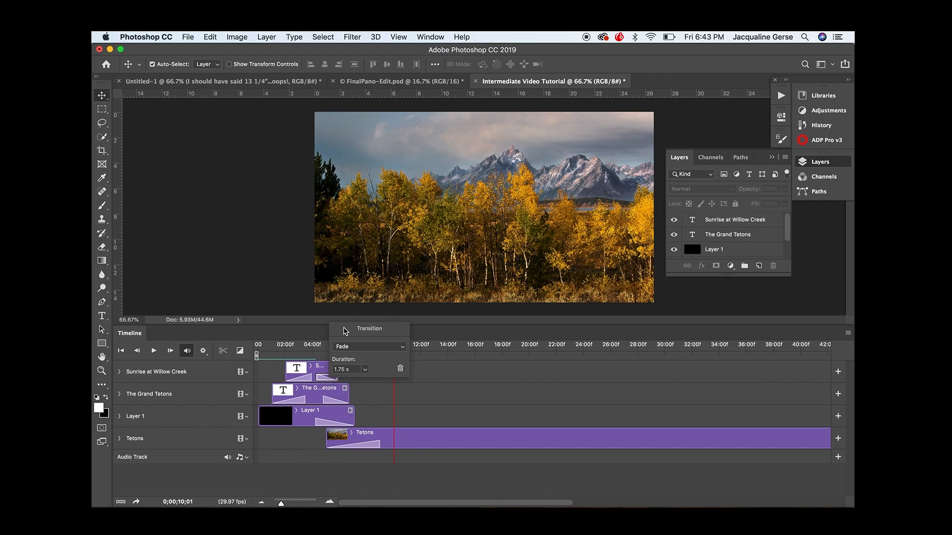
{"action": "left_click", "coordinate": [299, 337]}
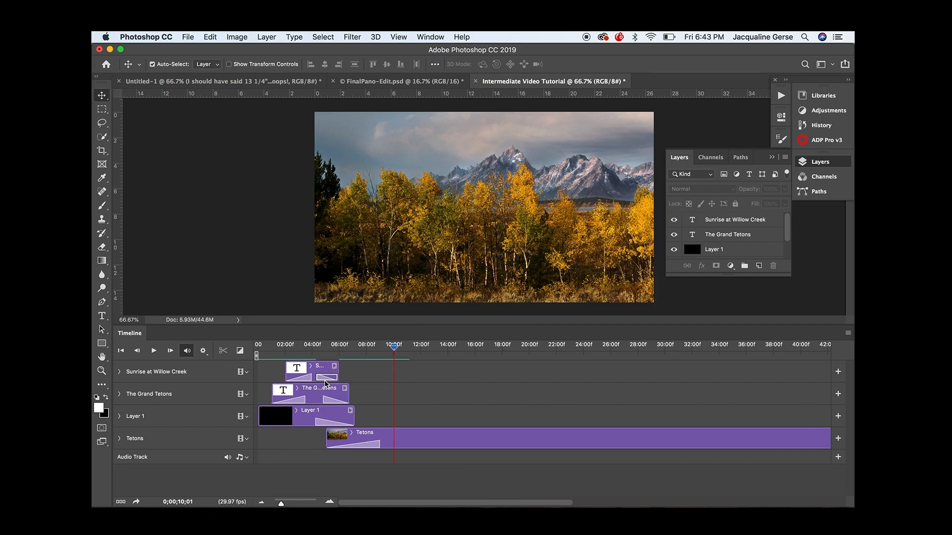
- Deselect the transition and replay the timeline from the beginning to review the adjusted subtitle fade-out
{"action": "left_click", "coordinate": [356, 378]}
{"action": "left_click", "coordinate": [121, 351]}
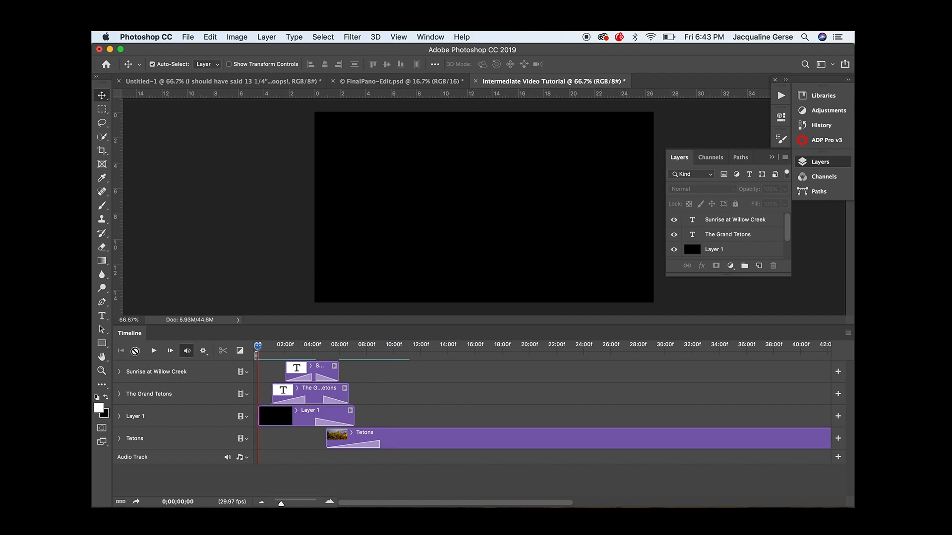
{"action": "left_click", "coordinate": [154, 351]}
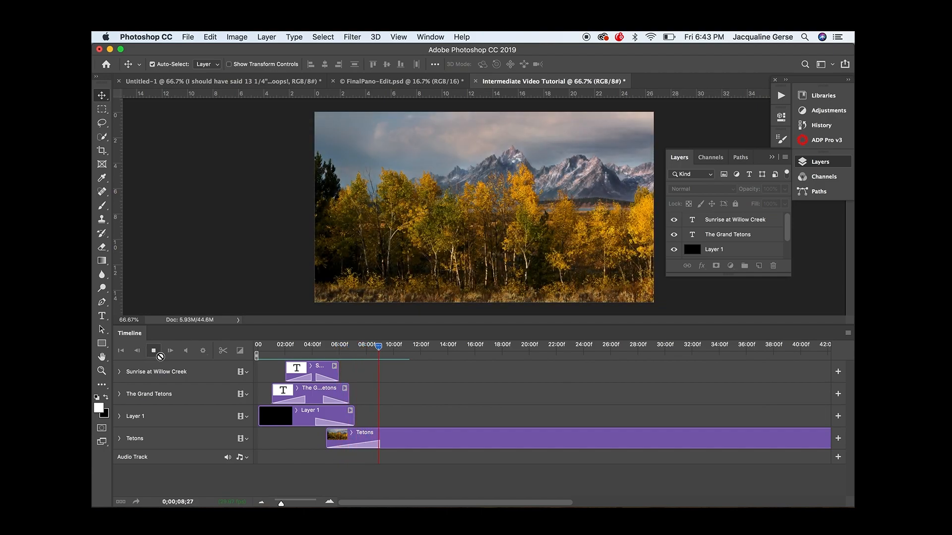
{"action": "left_click", "coordinate": [154, 351]}
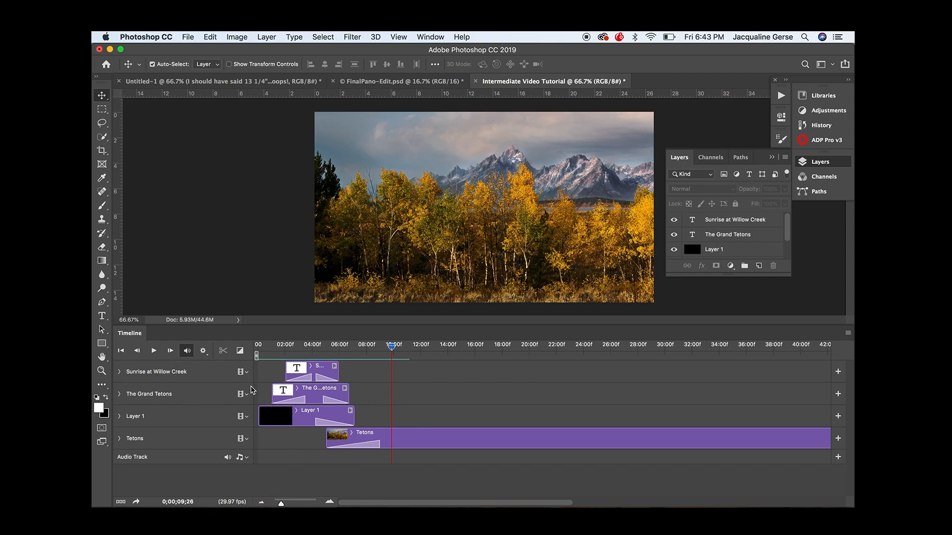
- Set the duration of the Fade With Black at the start of The Grand Tetons clip to 2.77 seconds
{"action": "right_click", "coordinate": [297, 402]}
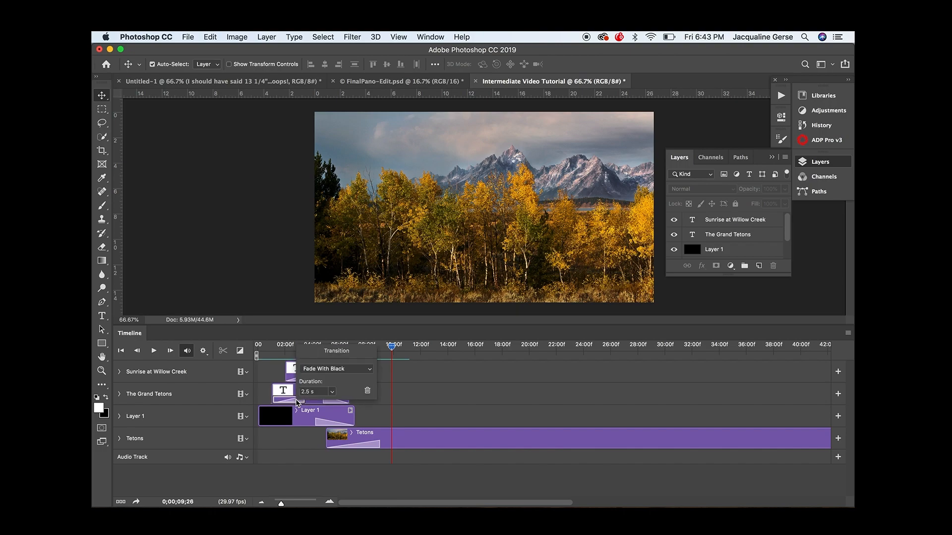
{"action": "left_click", "coordinate": [332, 392]}
{"action": "left_click_drag", "start_coordinate": [345, 408], "coordinate": [351, 408]}
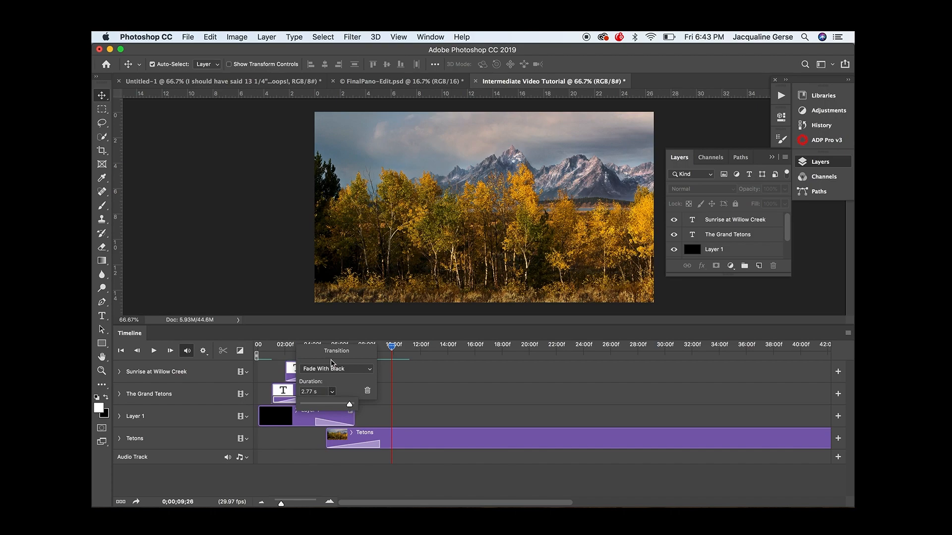
{"action": "left_click", "coordinate": [318, 356]}
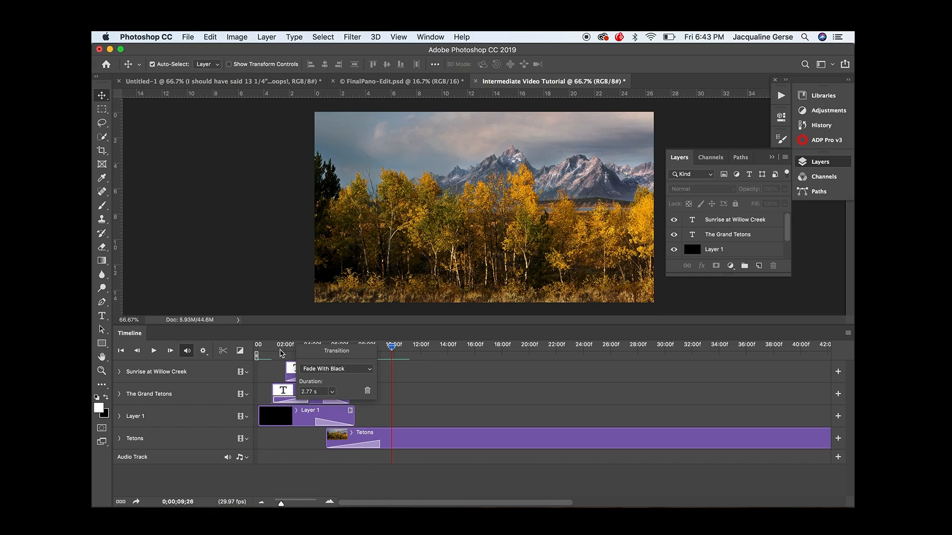
- Set the duration of the Fade With Black at the start of the Sunrise at Willow Creek clip to 2.00 seconds
{"action": "left_click", "coordinate": [293, 377]}
{"action": "left_click", "coordinate": [301, 379]}
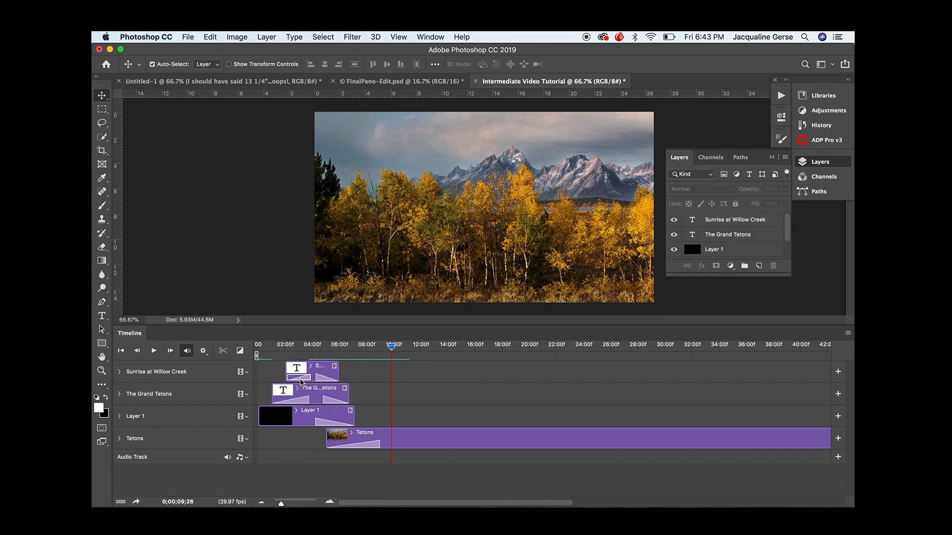
{"action": "right_click", "coordinate": [300, 381]}
{"action": "left_click", "coordinate": [337, 371]}
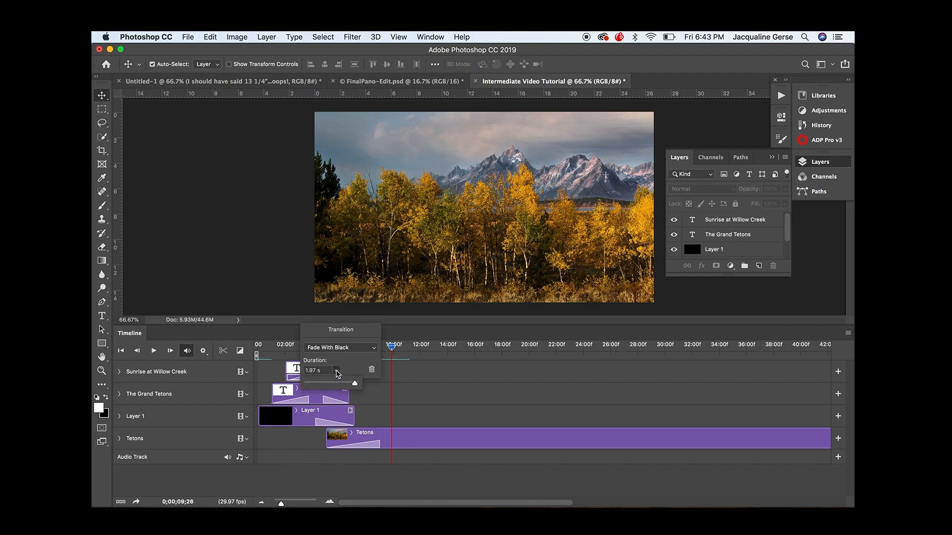
{"action": "left_click_drag", "start_coordinate": [354, 383], "coordinate": [356, 383]}
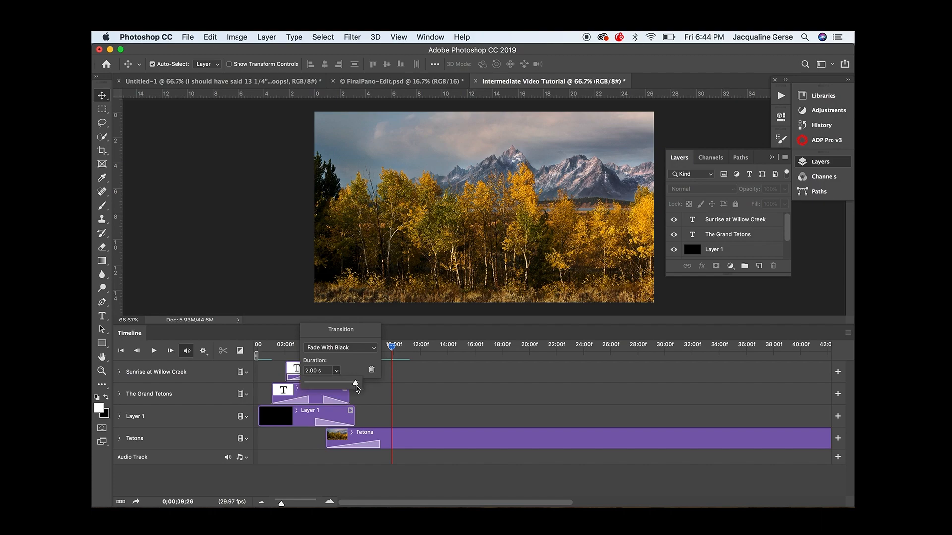
{"action": "left_click", "coordinate": [275, 334]}
{"action": "left_click", "coordinate": [280, 319]}
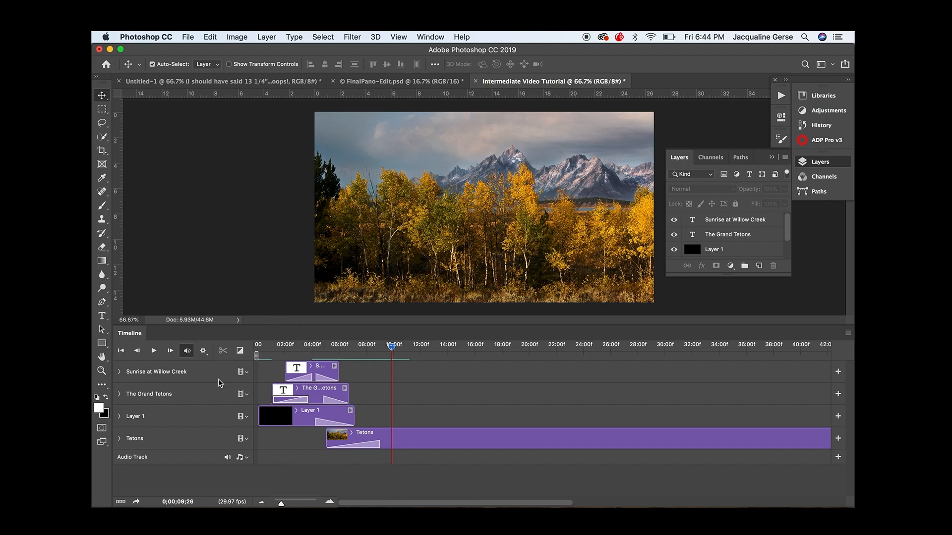
- Replay the timeline from the beginning to review the lengthened title and subtitle fade-ins, stopping at about 13 seconds
{"action": "left_click", "coordinate": [121, 351]}
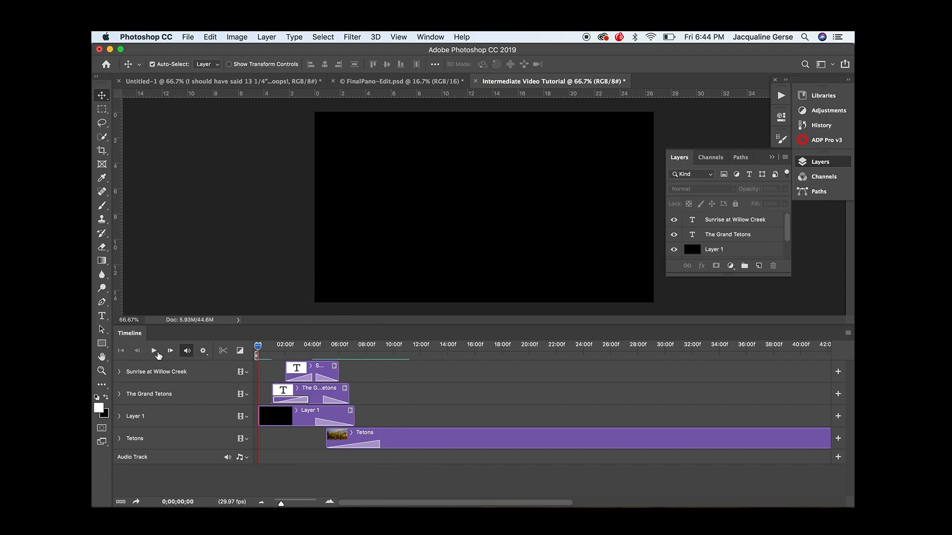
{"action": "left_click", "coordinate": [154, 351]}
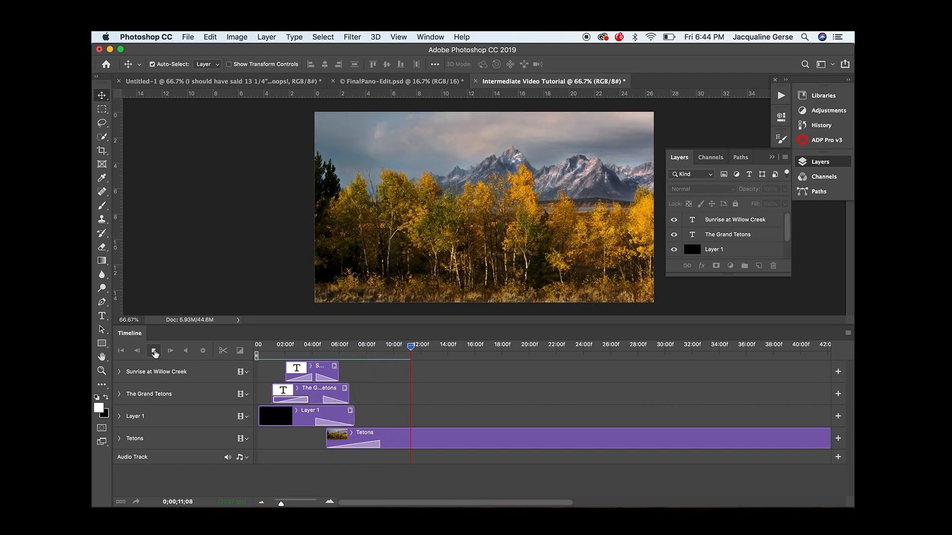
{"action": "left_click", "coordinate": [153, 352]}
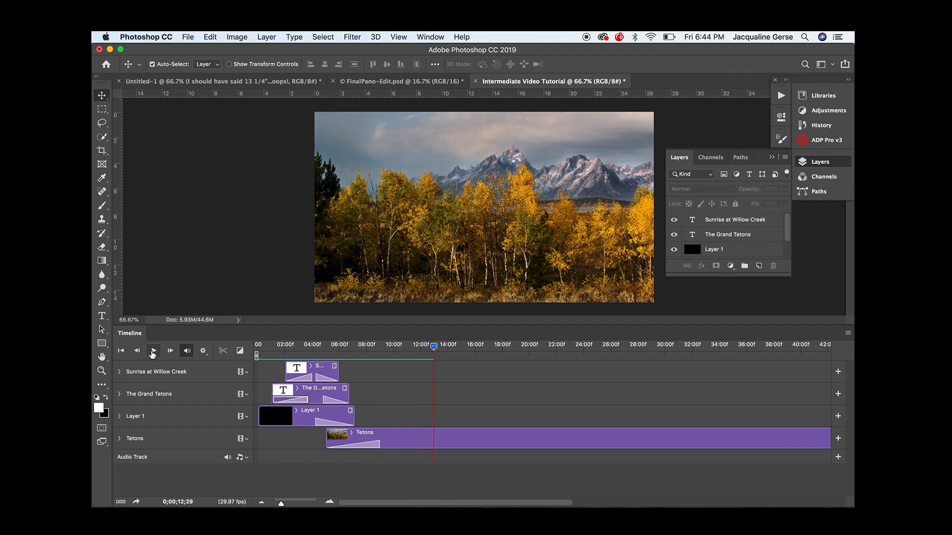
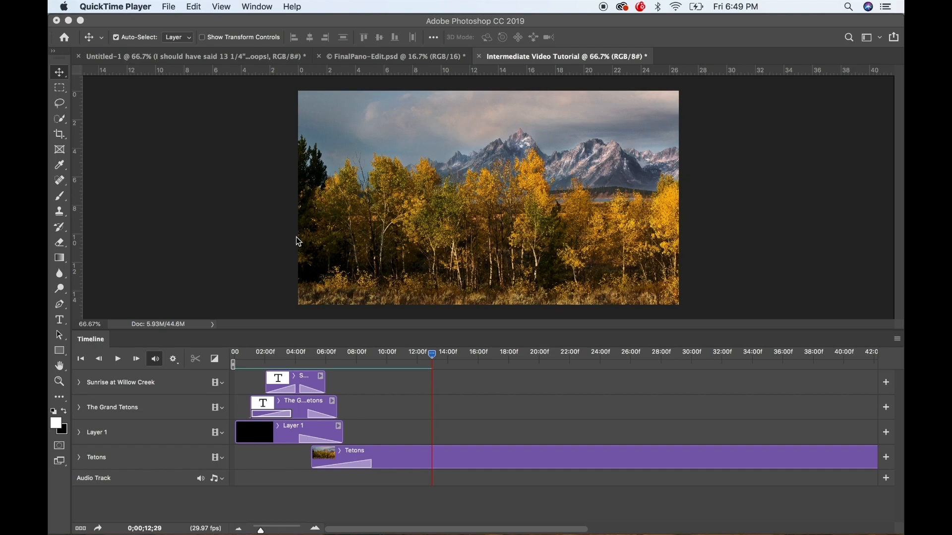
- Enable Transform keyframing on the Tetons clip with a first keyframe at 0;00;10;00
{"action": "left_click", "coordinate": [434, 360]}
{"action": "left_click_drag", "start_coordinate": [434, 361], "coordinate": [374, 359]}
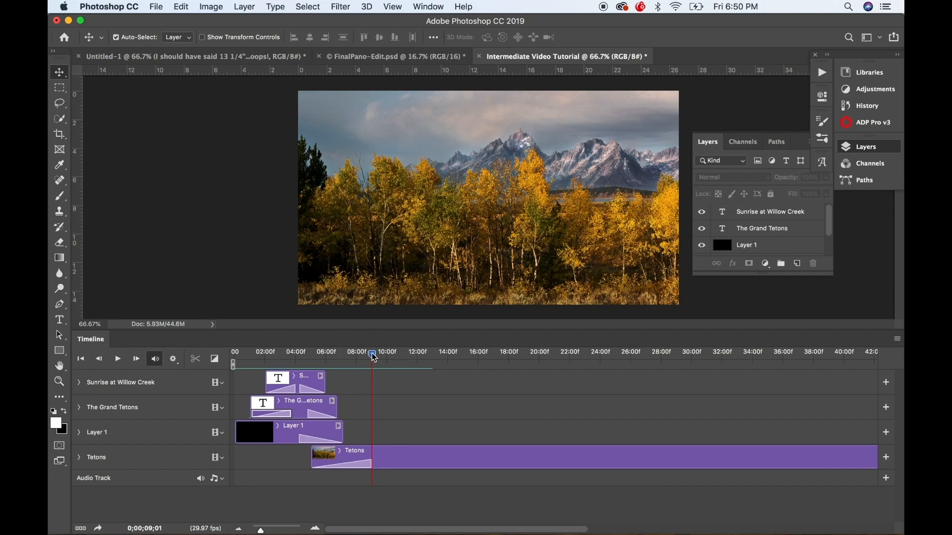
{"action": "left_click_drag", "start_coordinate": [373, 357], "coordinate": [389, 359]}
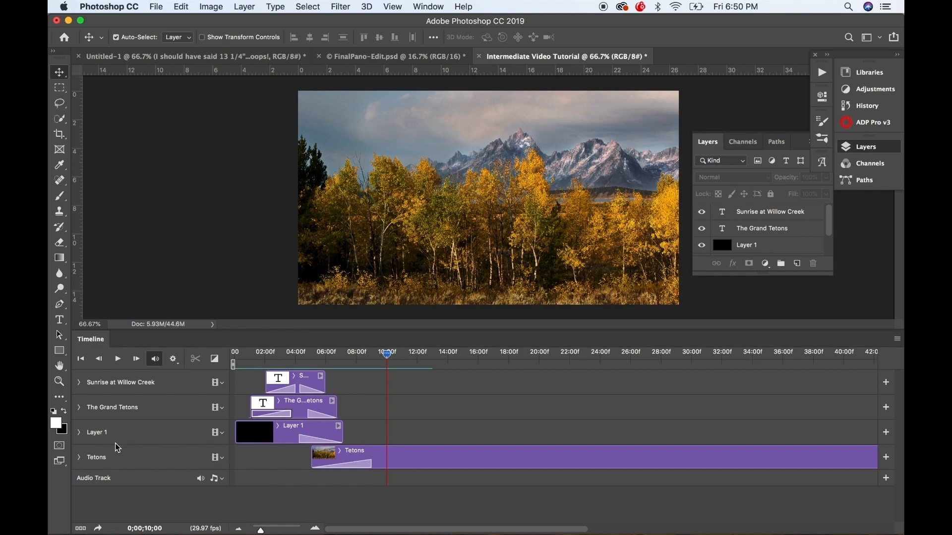
{"action": "left_click", "coordinate": [79, 458]}
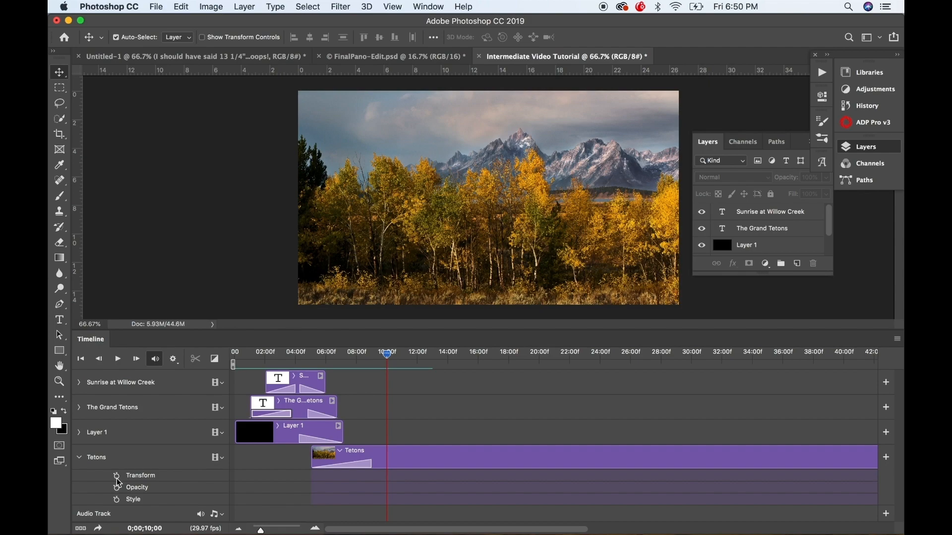
{"action": "left_click", "coordinate": [117, 477]}
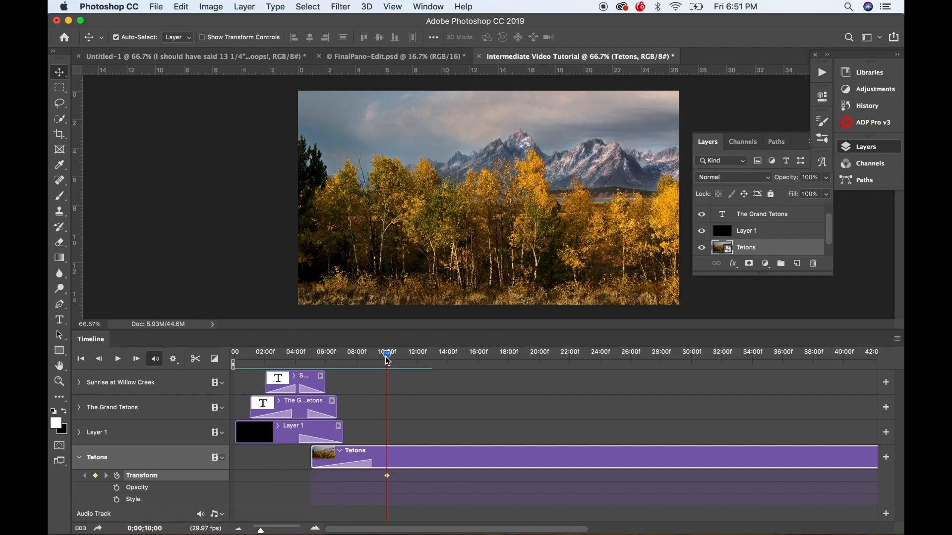
- At 0;00;25;00, free-transform the Tetons image horizontally to about X 1427 px to create the pan's end keyframe
{"action": "left_click_drag", "start_coordinate": [387, 358], "coordinate": [617, 350]}
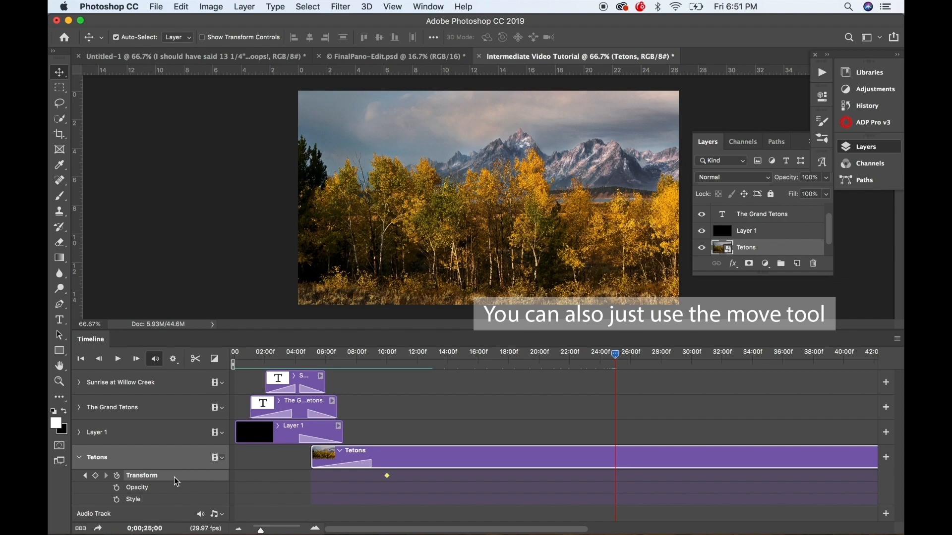
{"action": "key", "text": "super+t"}
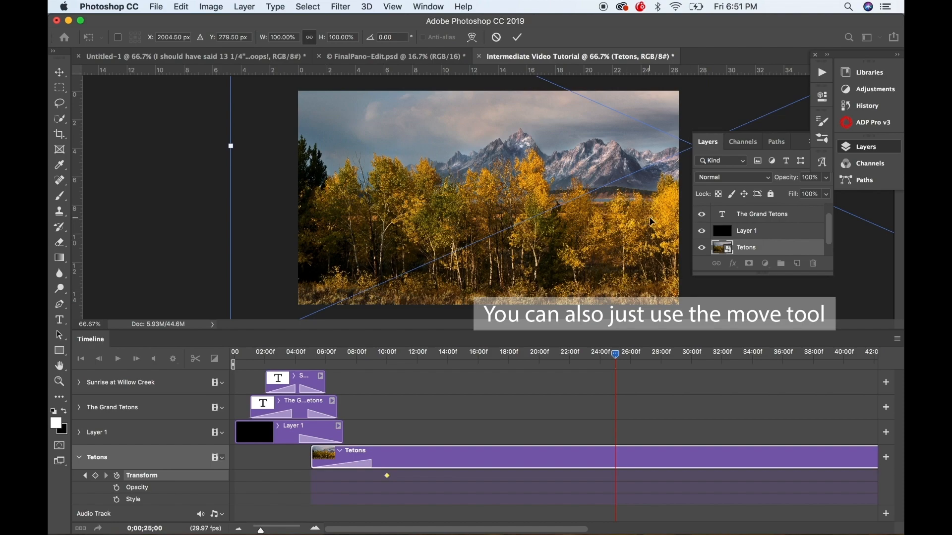
{"action": "left_click_drag", "start_coordinate": [651, 221], "coordinate": [534, 205]}
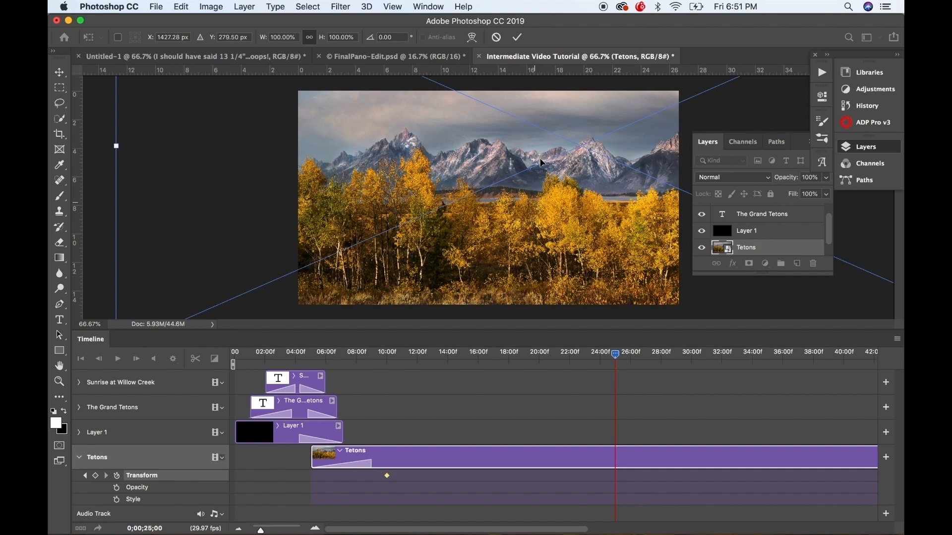
{"action": "left_click", "coordinate": [519, 40]}
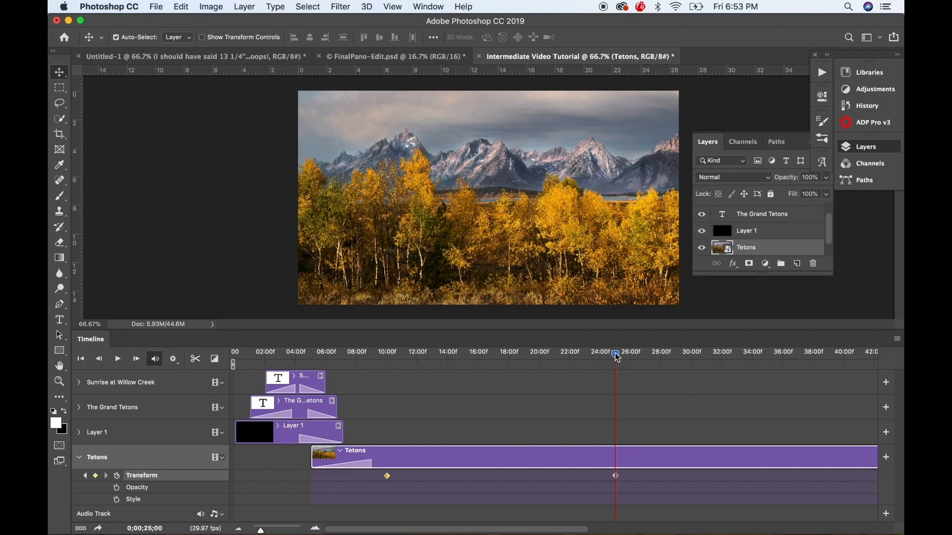
- At 0;00;35;00, enlarge the Tetons image to about 138% width and 148% height, positioned at X 52, Y 391 px on the large peak
{"action": "left_click_drag", "start_coordinate": [617, 358], "coordinate": [770, 359]}
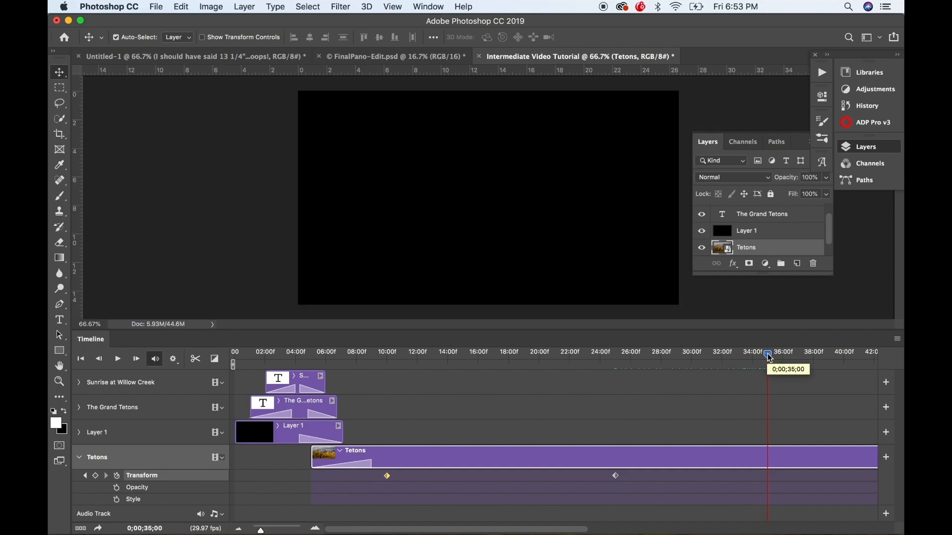
{"action": "key", "text": "super+t"}
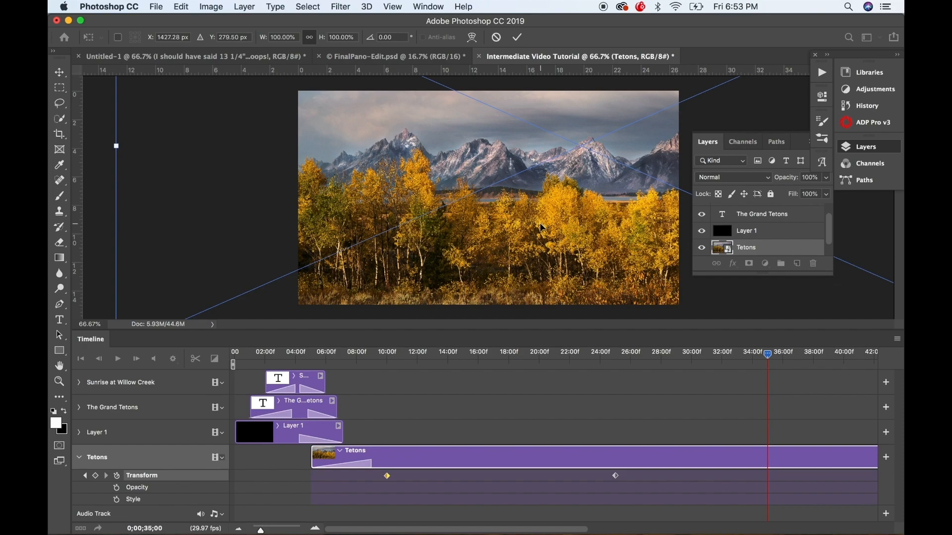
{"action": "key", "text": "super+0"}
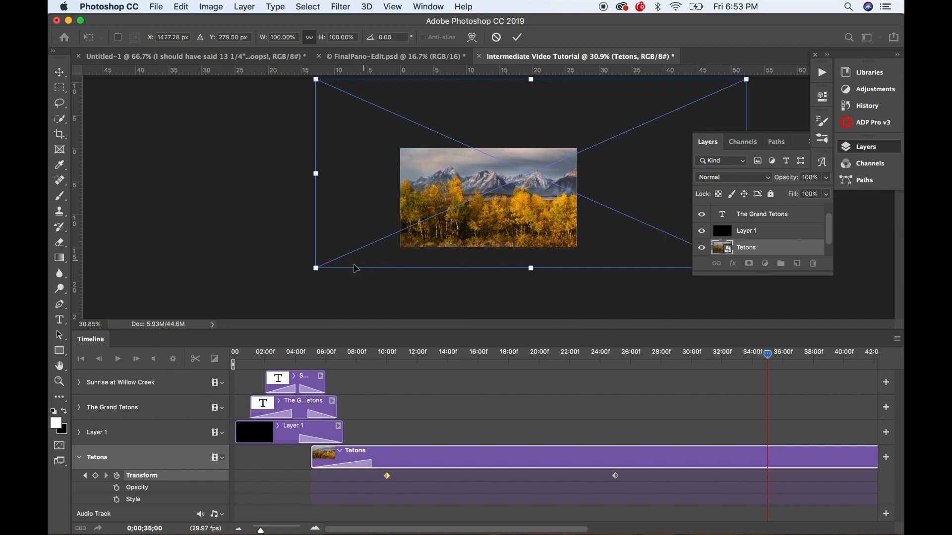
{"action": "left_click_drag", "start_coordinate": [316, 269], "coordinate": [209, 323]}
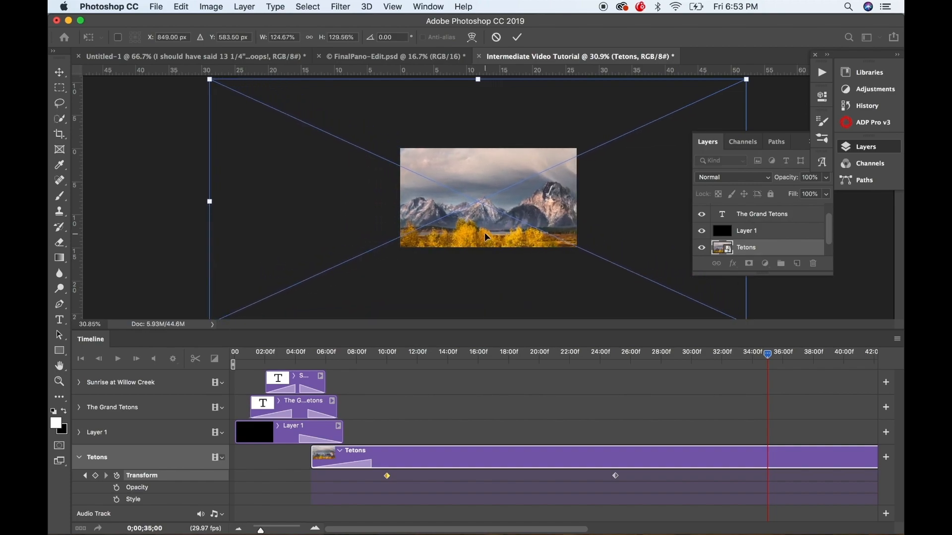
{"action": "left_click_drag", "start_coordinate": [484, 232], "coordinate": [428, 210]}
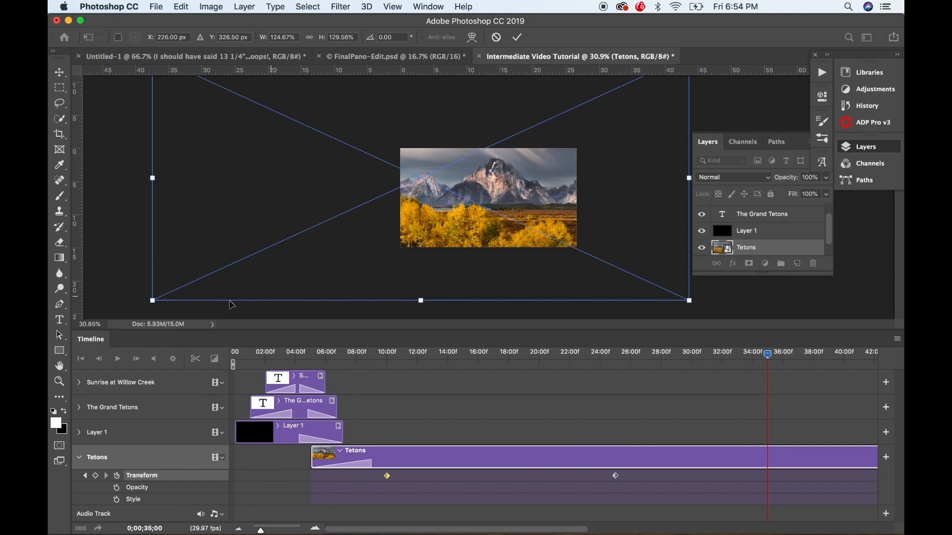
{"action": "left_click_drag", "start_coordinate": [147, 304], "coordinate": [92, 338]}
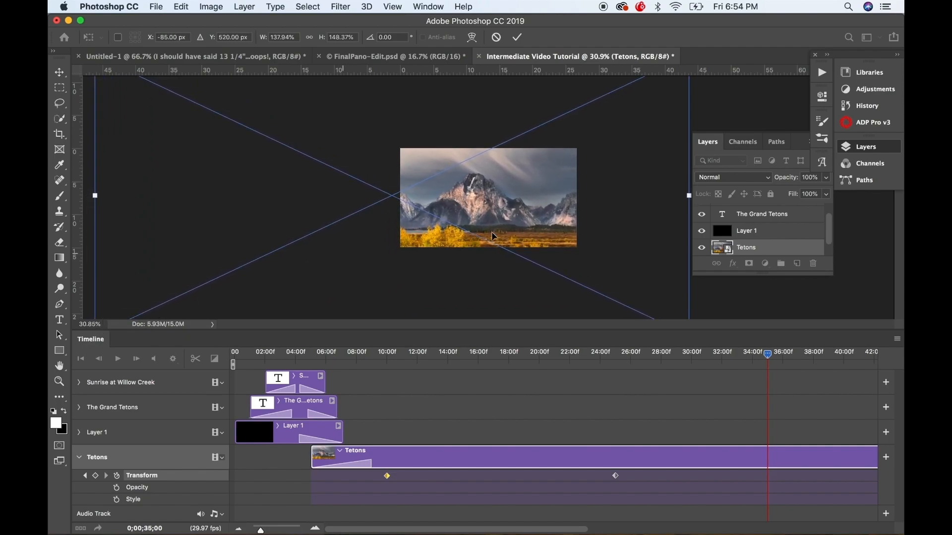
{"action": "left_click_drag", "start_coordinate": [508, 228], "coordinate": [518, 216]}
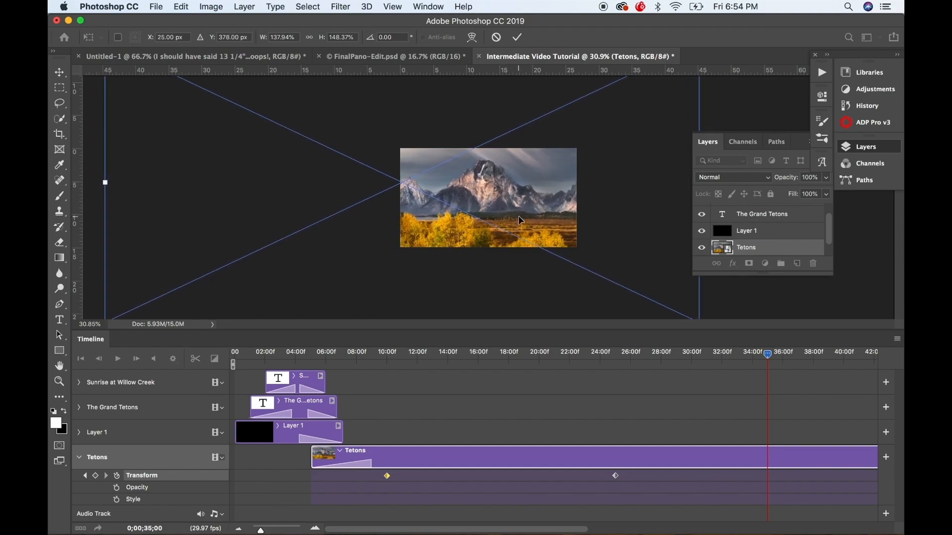
{"action": "left_click_drag", "start_coordinate": [519, 218], "coordinate": [521, 217]}
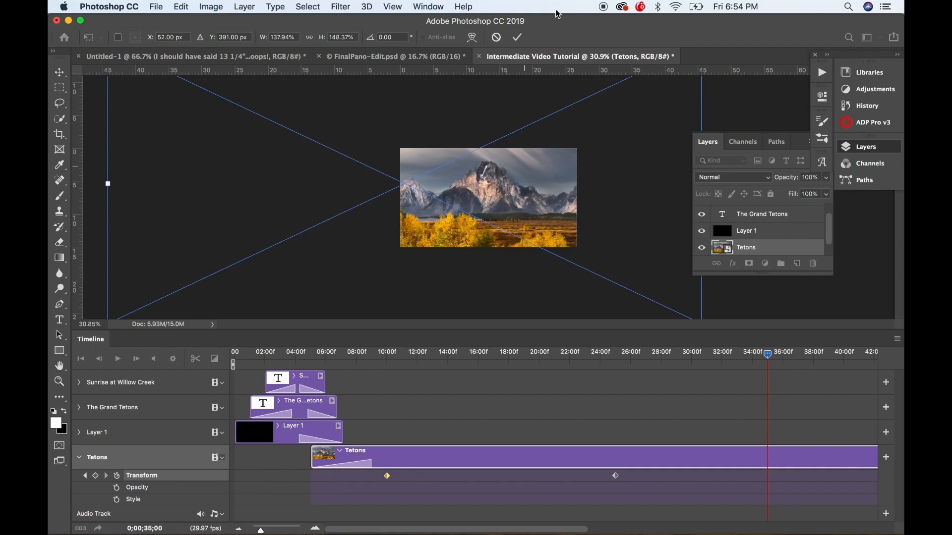
{"action": "left_click", "coordinate": [517, 38]}
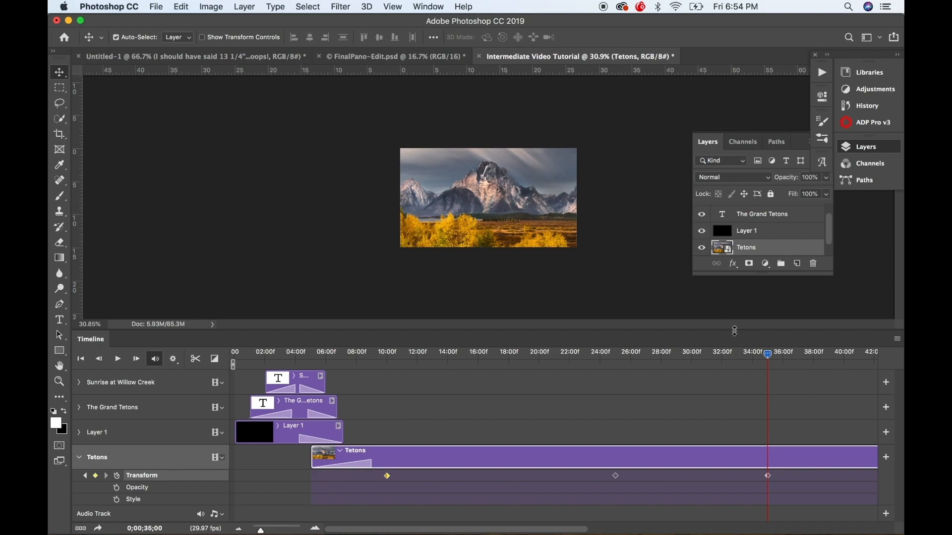
- Add a Transform keyframe to the Tetons clip at 0;00;36;00 to hold the view, and move the playhead to 0;00;45;00
{"action": "left_click_drag", "start_coordinate": [770, 358], "coordinate": [783, 357]}
{"action": "left_click", "coordinate": [95, 476]}
{"action": "scroll", "coordinate": [651, 417], "scroll_direction": "right", "scroll_amount": 10}
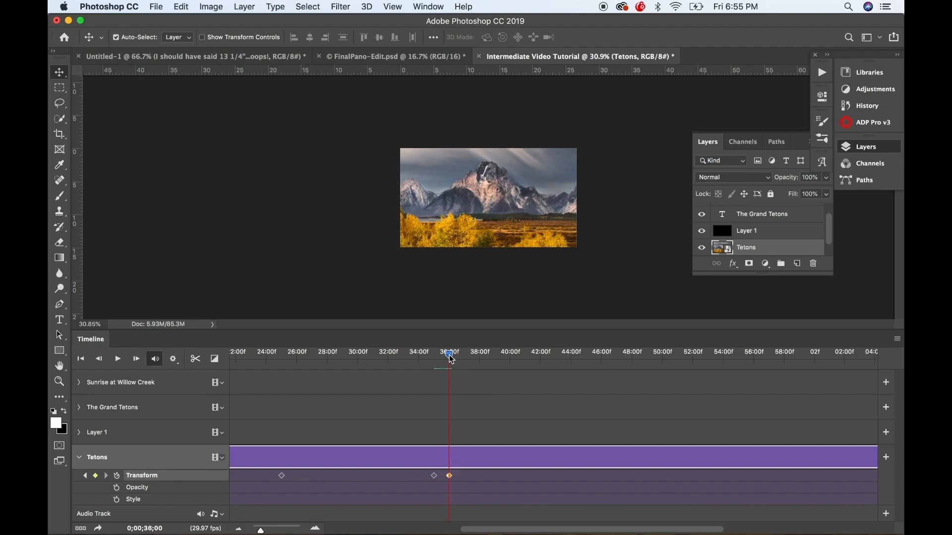
{"action": "left_click_drag", "start_coordinate": [451, 358], "coordinate": [586, 356]}
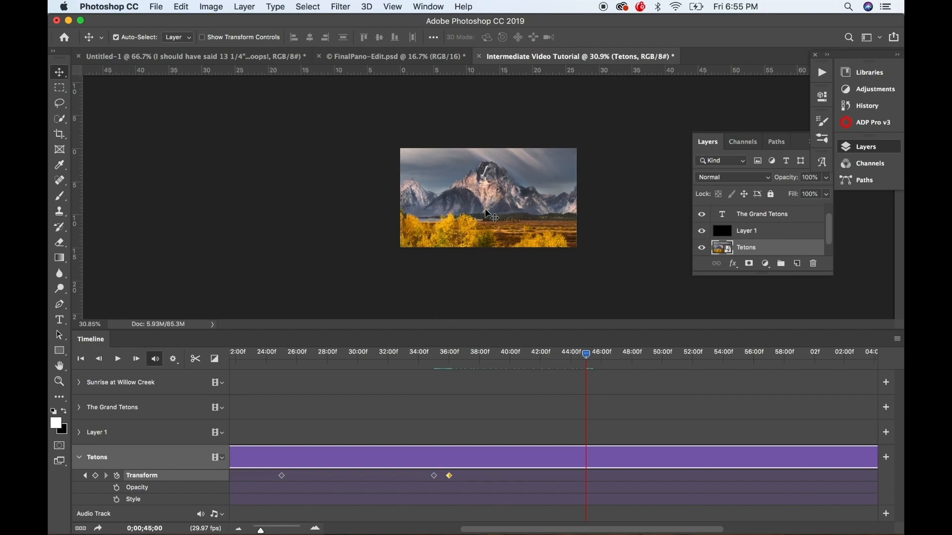
{"action": "key", "text": "super+t"}
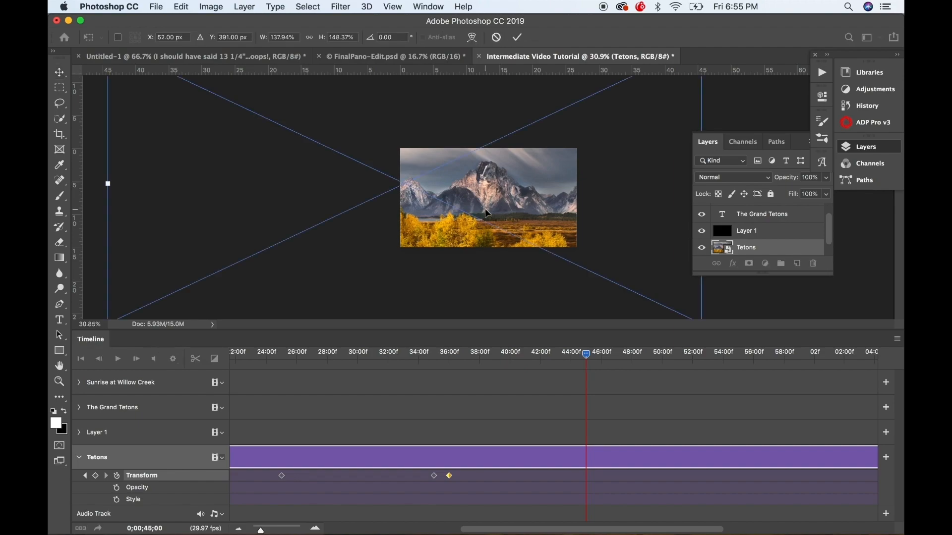
{"action": "key", "text": "super+minus"}
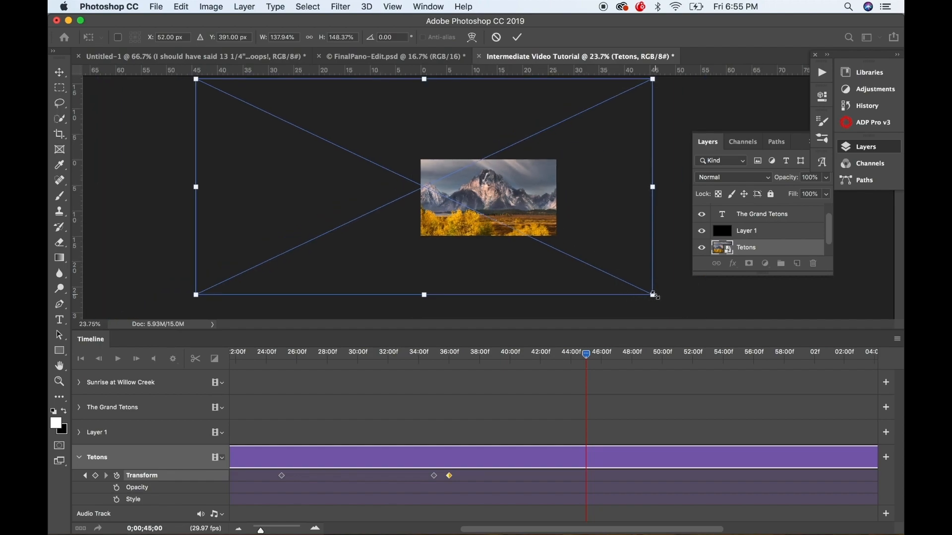
{"action": "left_click_drag", "start_coordinate": [653, 296], "coordinate": [594, 242]}
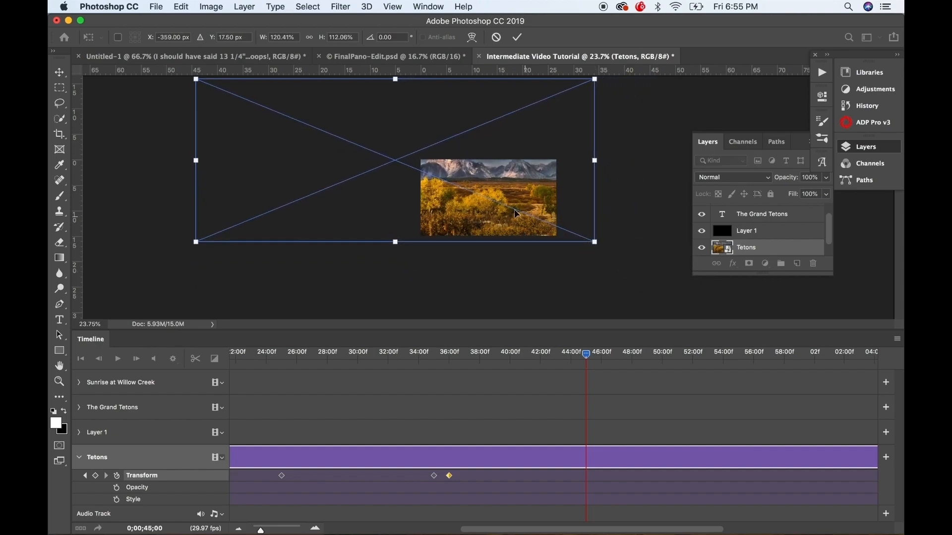
{"action": "left_click_drag", "start_coordinate": [516, 213], "coordinate": [555, 232]}
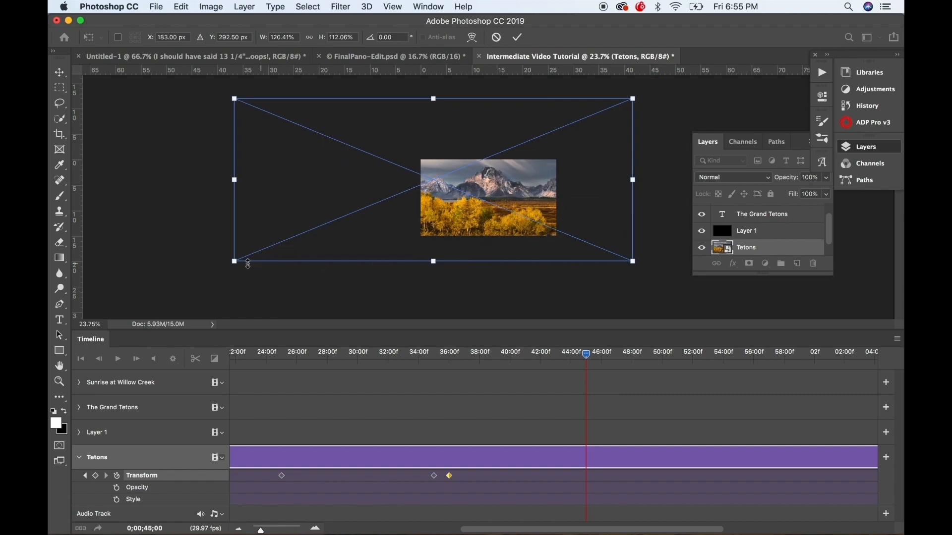
{"action": "left_click_drag", "start_coordinate": [234, 261], "coordinate": [275, 250]}
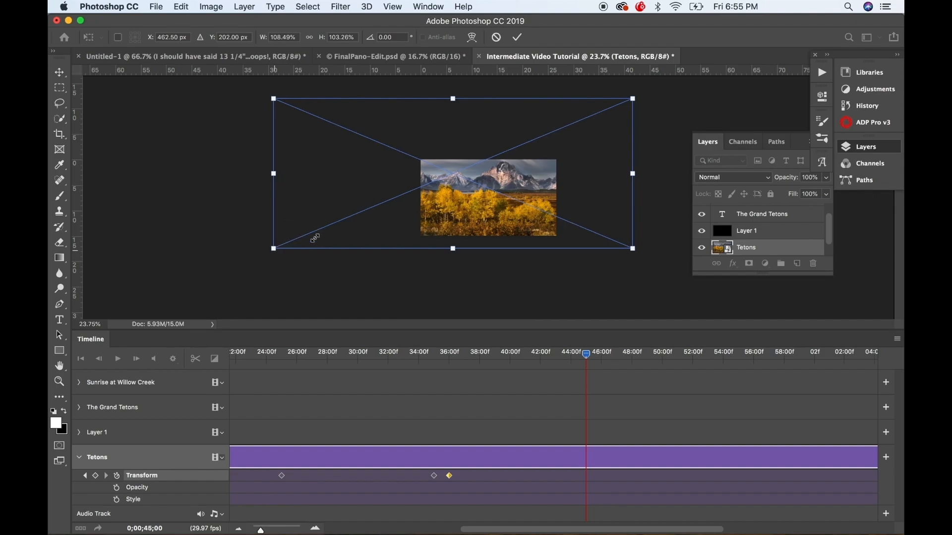
{"action": "left_click_drag", "start_coordinate": [455, 204], "coordinate": [441, 218]}
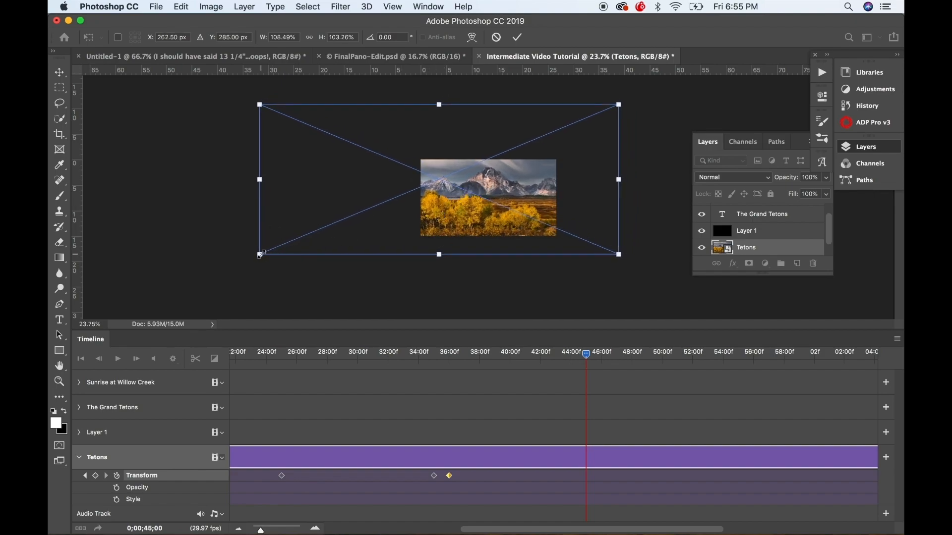
{"action": "left_click_drag", "start_coordinate": [260, 255], "coordinate": [279, 244]}
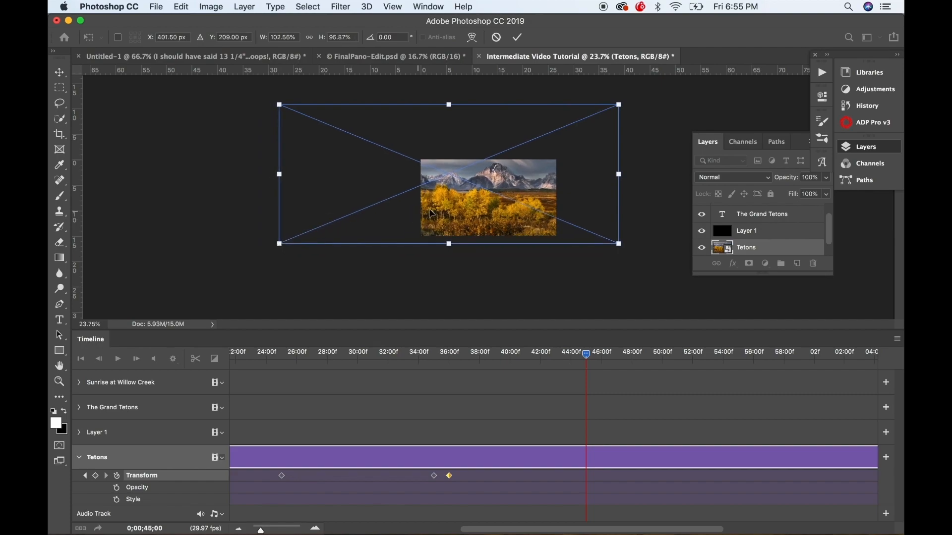
{"action": "left_click_drag", "start_coordinate": [431, 213], "coordinate": [421, 219]}
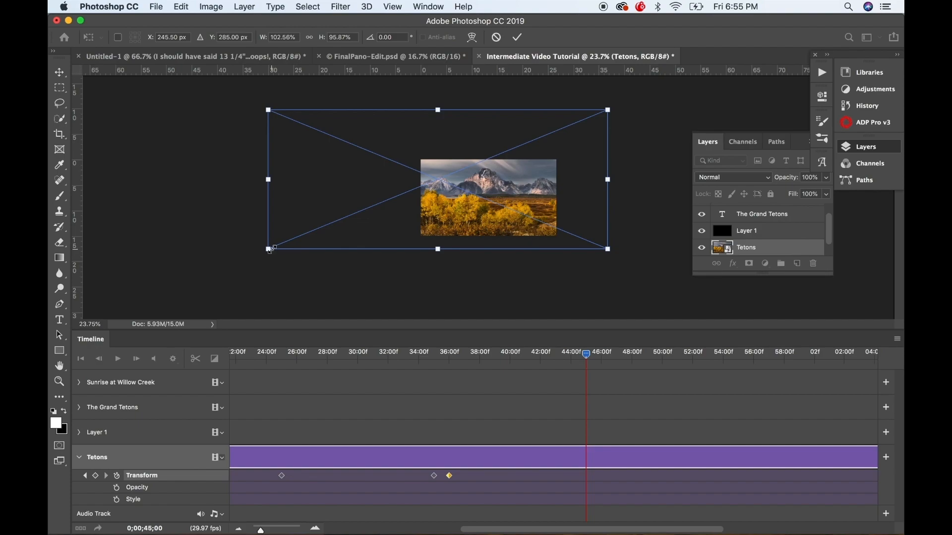
{"action": "left_click_drag", "start_coordinate": [269, 249], "coordinate": [290, 243]}
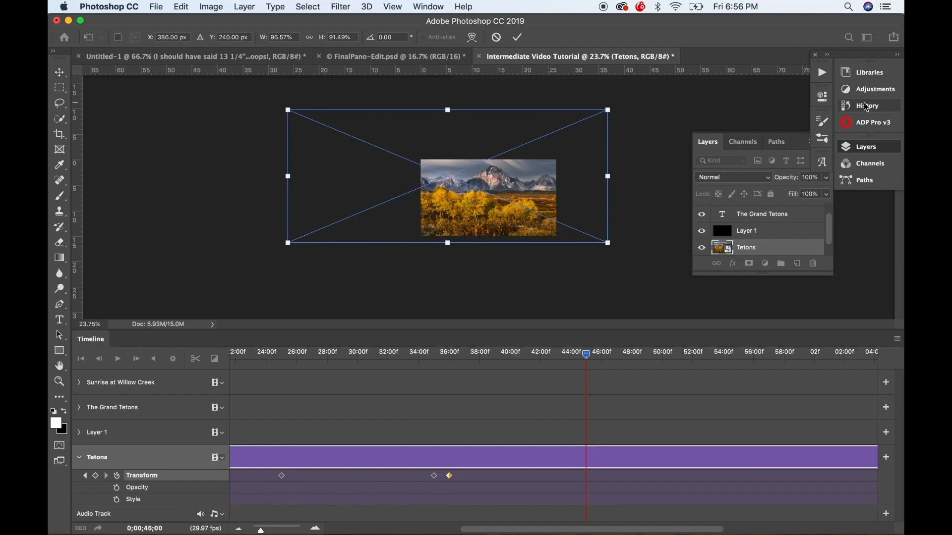
{"action": "left_click", "coordinate": [497, 37]}
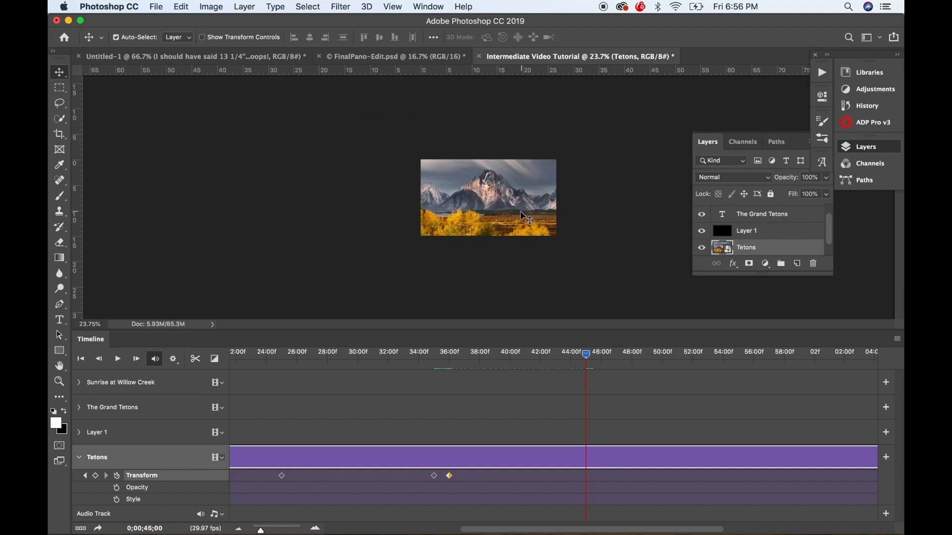
- At 0;00;45;00, free-transform the Tetons image down to about 89% width and 95% height, positioned at about X 374 and Y 276 px
{"action": "key", "text": "super+t"}
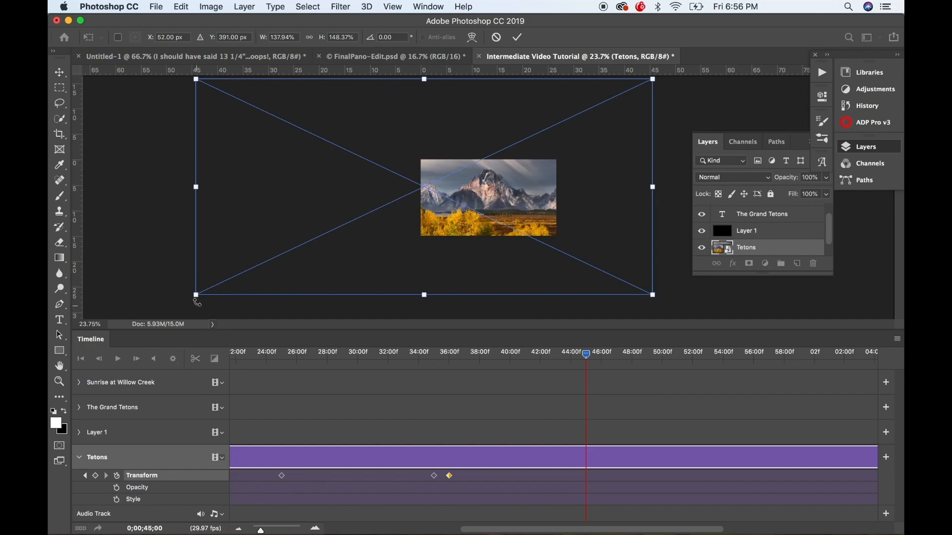
{"action": "left_click_drag", "start_coordinate": [196, 296], "coordinate": [229, 277]}
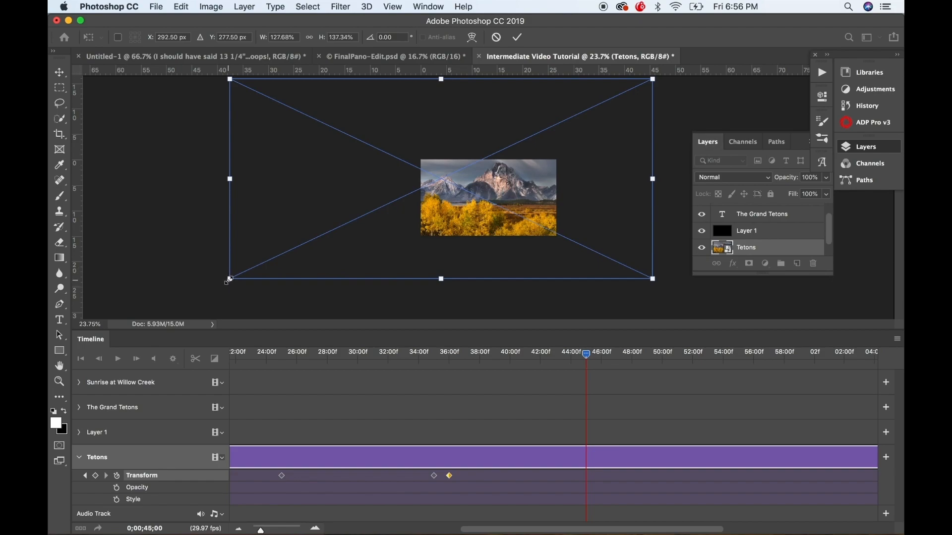
{"action": "left_click_drag", "start_coordinate": [229, 280], "coordinate": [321, 217]}
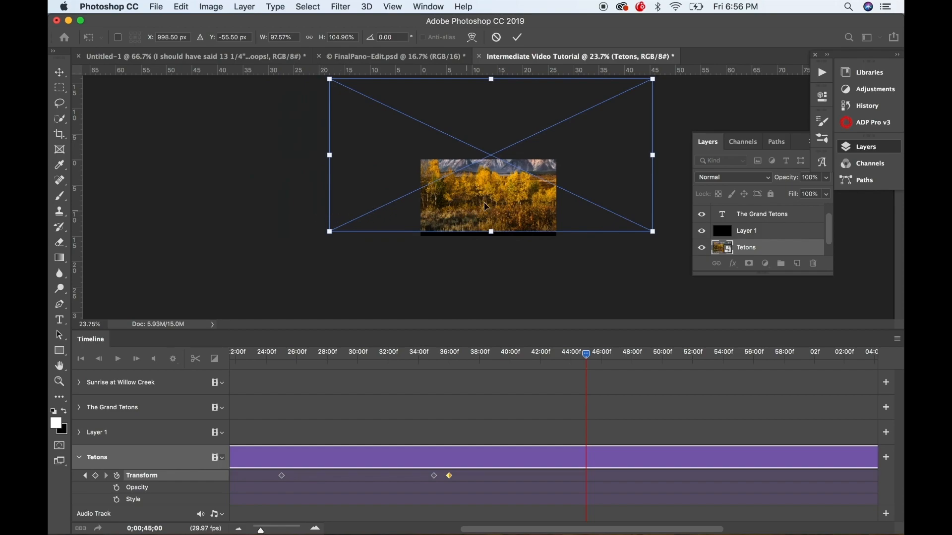
{"action": "left_click_drag", "start_coordinate": [486, 206], "coordinate": [450, 228]}
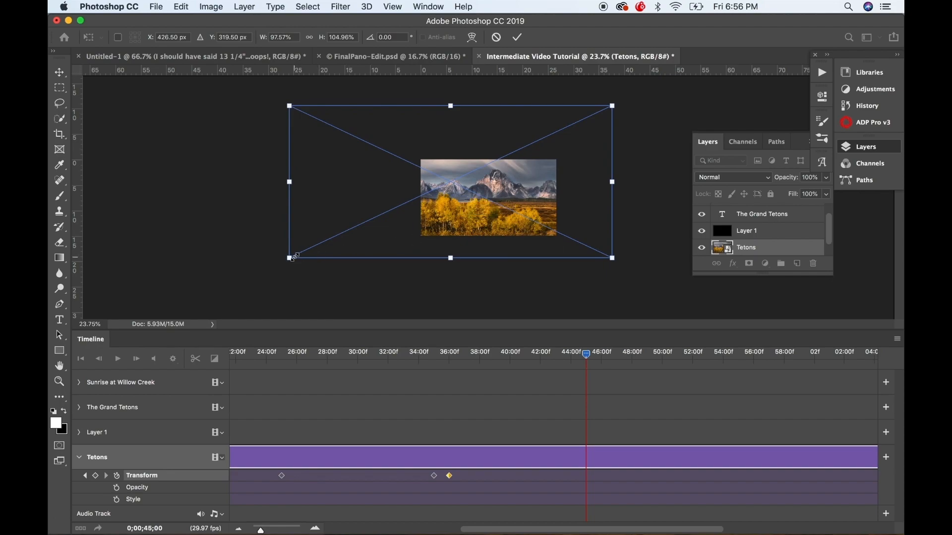
{"action": "left_click_drag", "start_coordinate": [290, 259], "coordinate": [320, 243]}
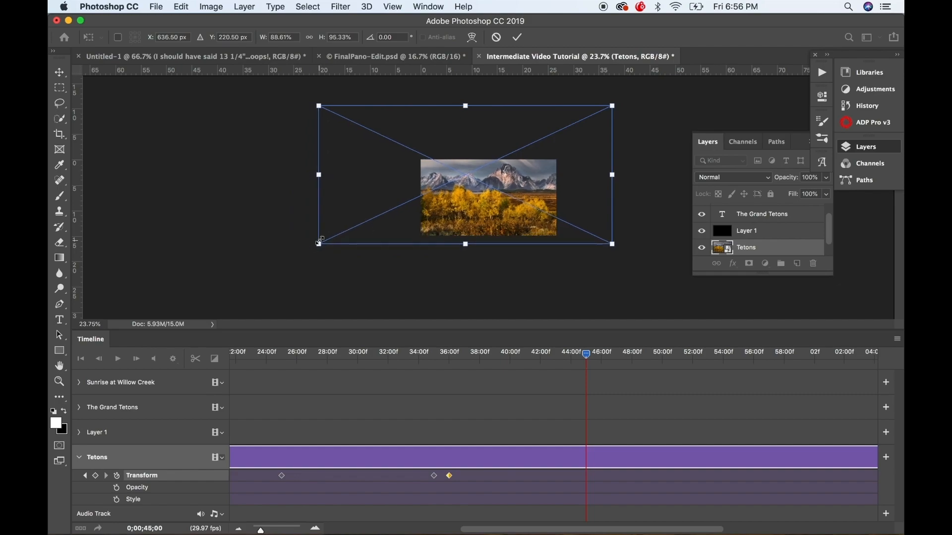
{"action": "left_click_drag", "start_coordinate": [442, 211], "coordinate": [427, 215]}
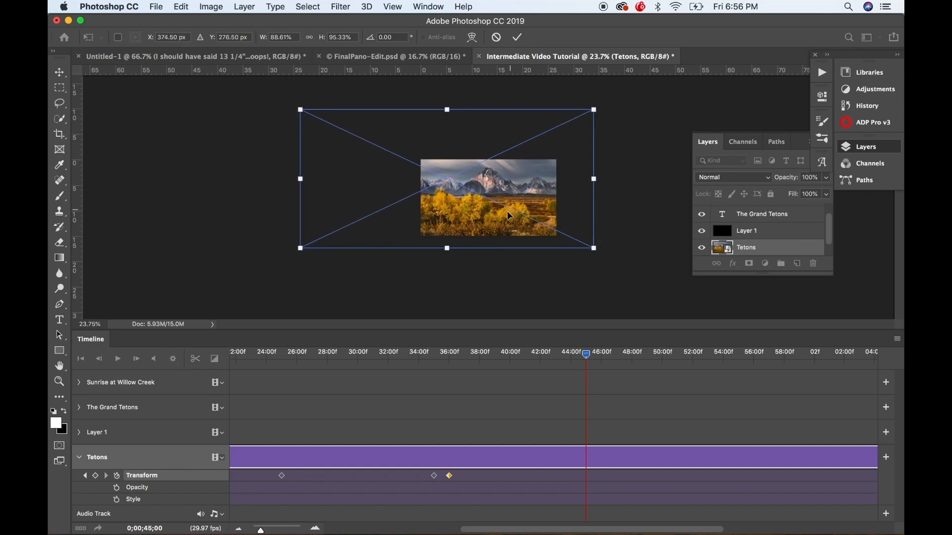
{"action": "left_click", "coordinate": [517, 38]}
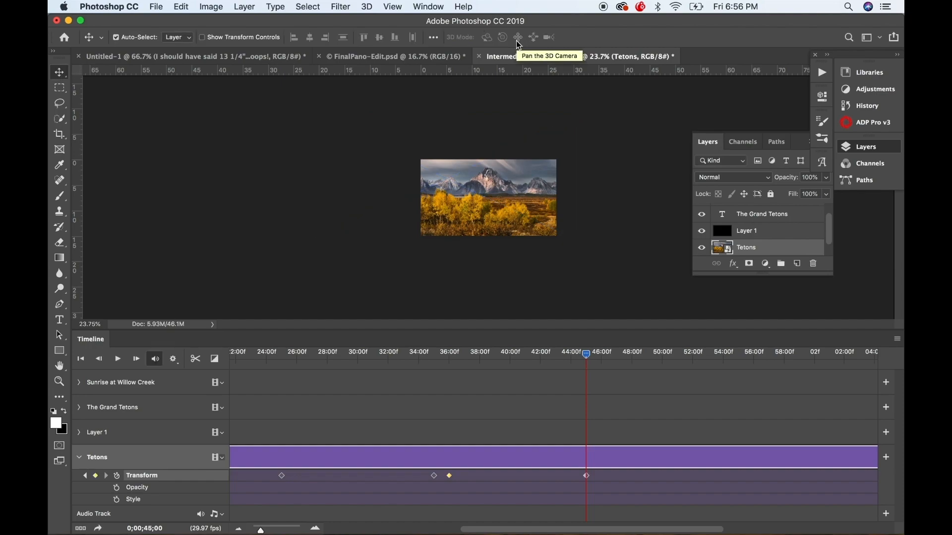
- At 0;00;55;00, free-transform the Tetons image horizontally to about X 14 px to create the second pan's end keyframe
{"action": "key", "text": "super+plus"}
{"action": "key", "text": "super+plus"}
{"action": "key", "text": "super+plus"}
{"action": "key", "text": "super+plus"}
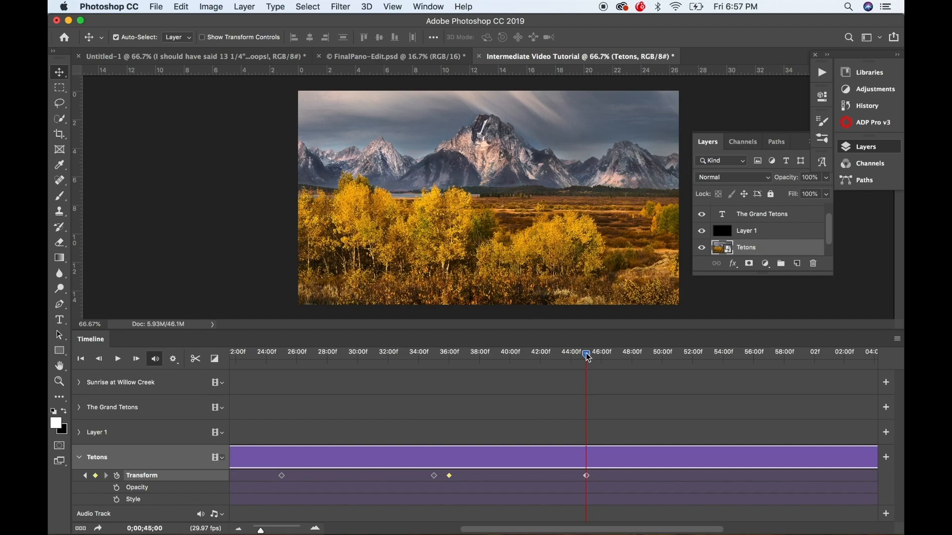
{"action": "left_click_drag", "start_coordinate": [587, 356], "coordinate": [740, 356]}
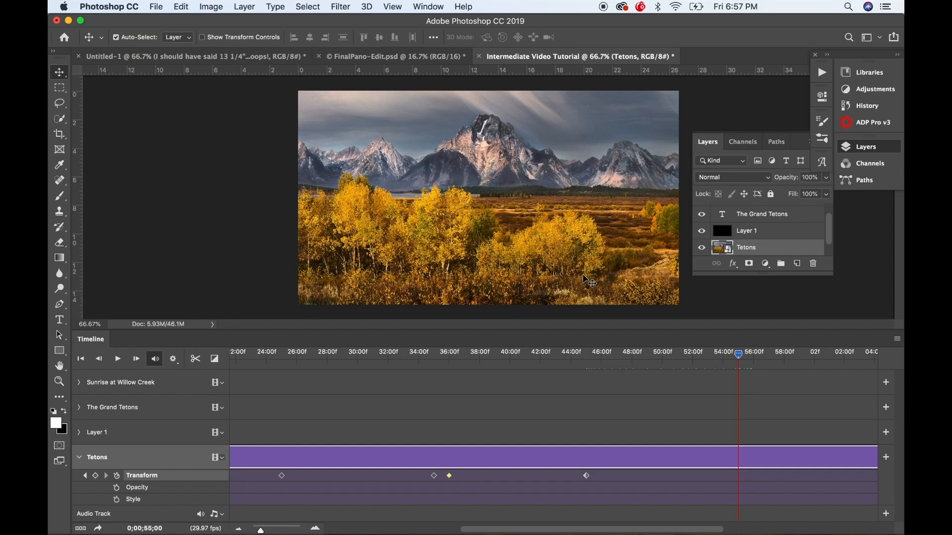
{"action": "key", "text": "super"}
{"action": "key", "text": "super+t"}
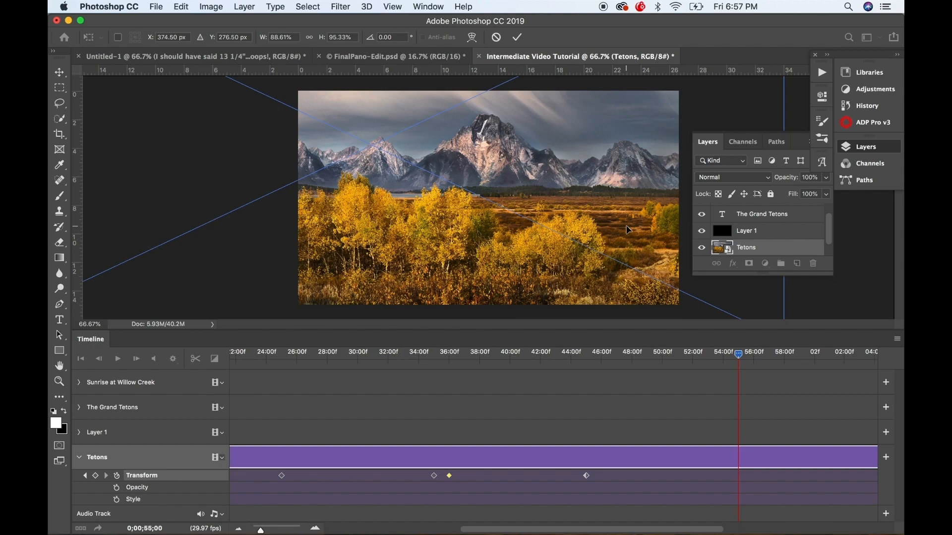
{"action": "left_click_drag", "start_coordinate": [628, 230], "coordinate": [559, 222]}
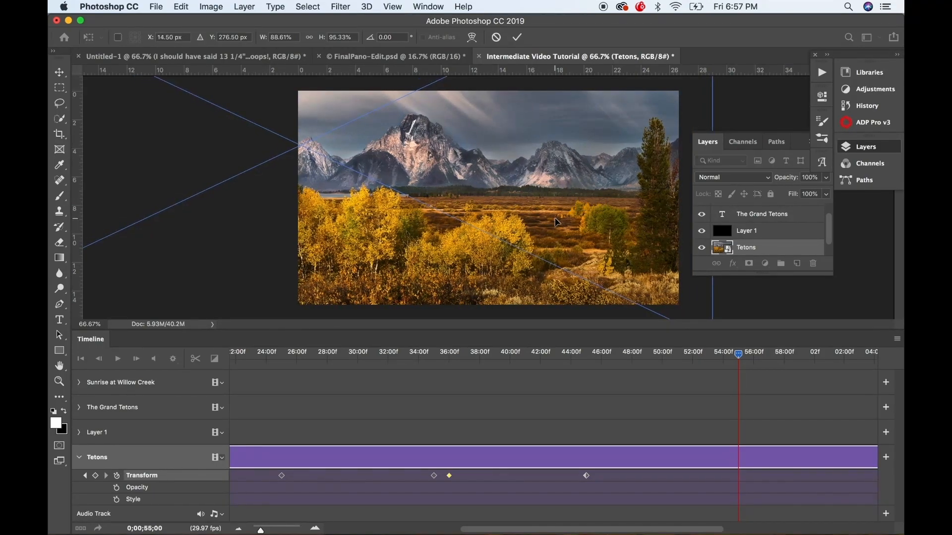
{"action": "left_click", "coordinate": [518, 37]}
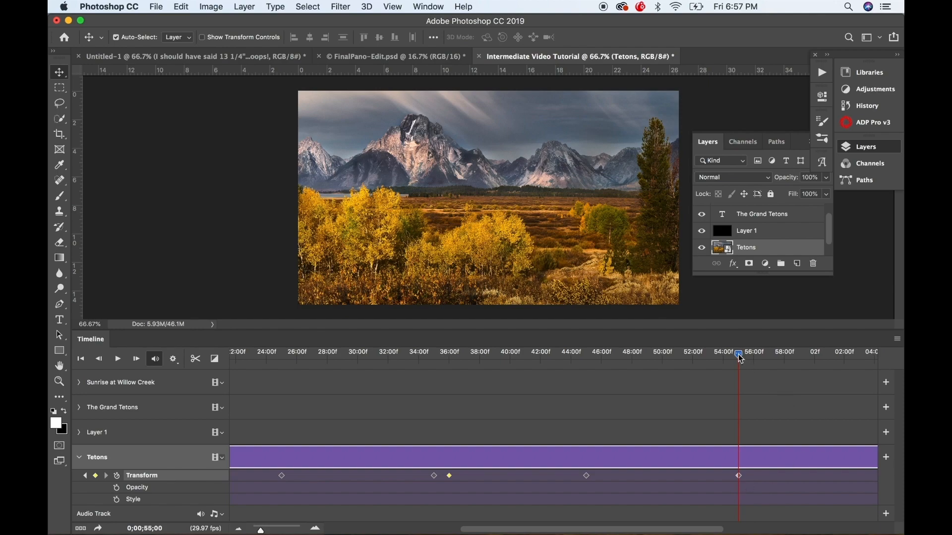
- Add a Transform keyframe to the Tetons clip at 0;00;56;00 to hold the view
{"action": "left_click_drag", "start_coordinate": [739, 355], "coordinate": [754, 355]}
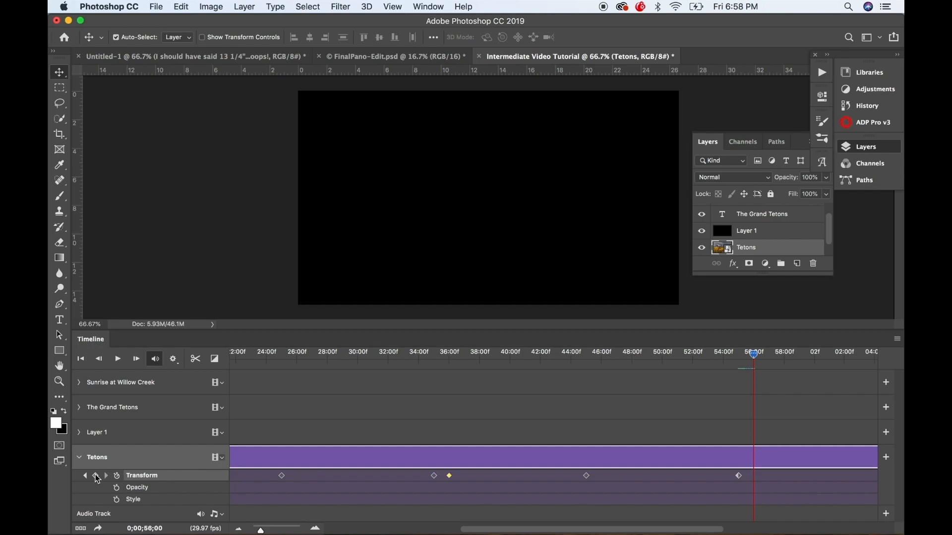
{"action": "left_click", "coordinate": [96, 476]}
{"action": "key", "text": "super"}
- At 0;01;01;02, shrink the Tetons image to about 42% width and 45% height so the full panorama spans the canvas width
{"action": "left_click_drag", "start_coordinate": [753, 354], "coordinate": [830, 356]}
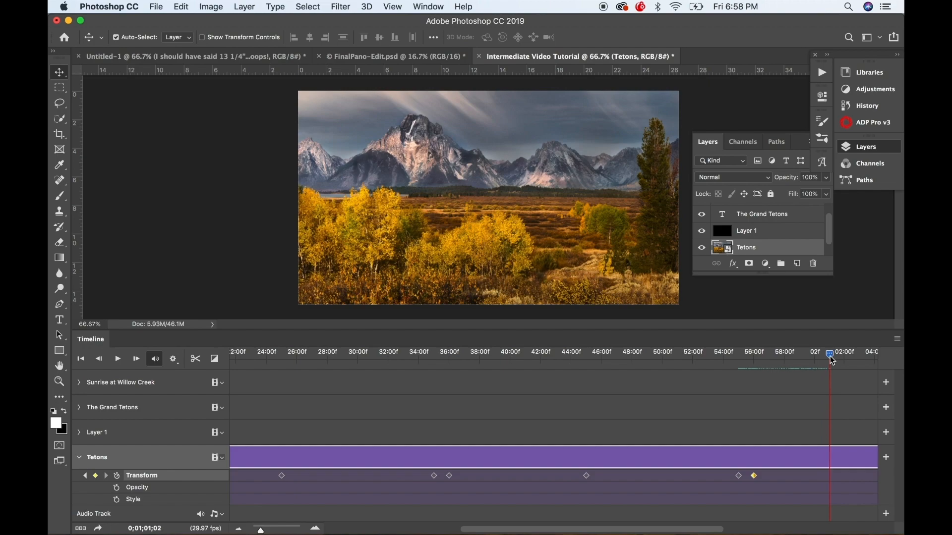
{"action": "key", "text": "super+t"}
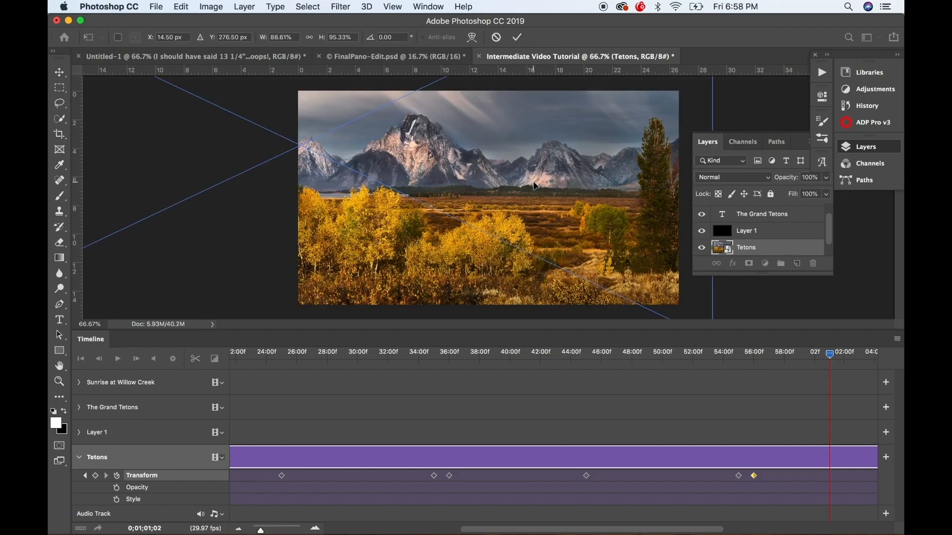
{"action": "key", "text": "super+0"}
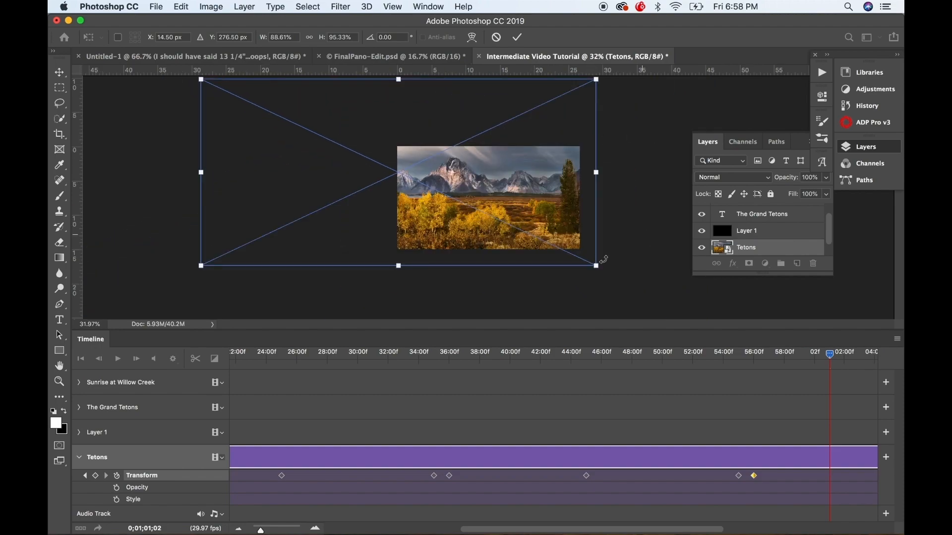
{"action": "mouse_move", "coordinate": [597, 267]}
{"action": "left_mouse_down"}
{"action": "mouse_move", "coordinate": [608, 264]}
{"action": "mouse_move", "coordinate": [592, 270]}
{"action": "left_mouse_up"}
{"action": "key", "text": "super+z"}
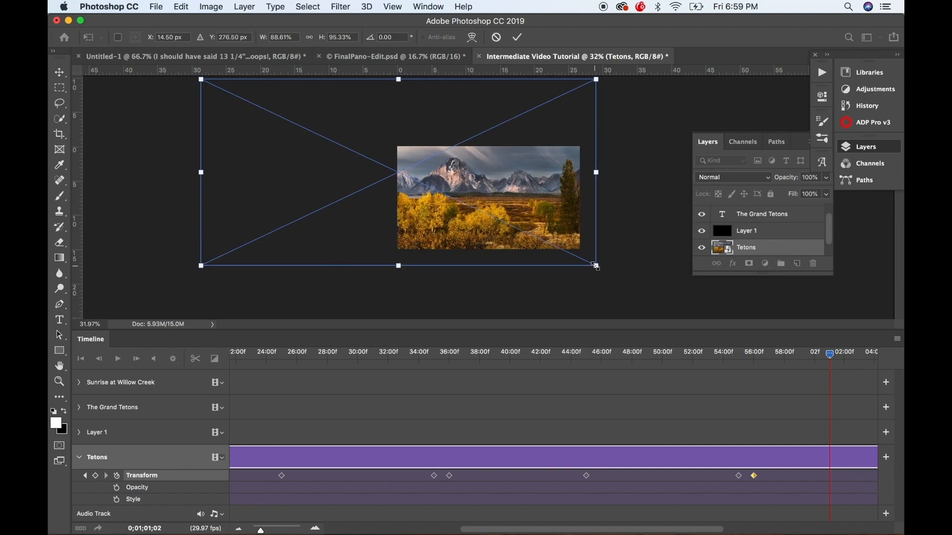
{"action": "left_click_drag", "start_coordinate": [596, 267], "coordinate": [581, 258]}
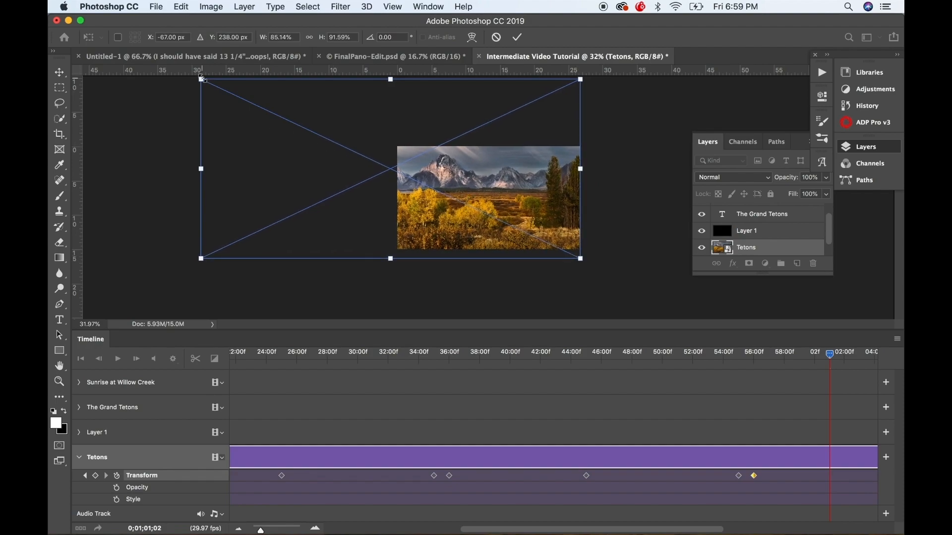
{"action": "left_click_drag", "start_coordinate": [203, 79], "coordinate": [394, 181]}
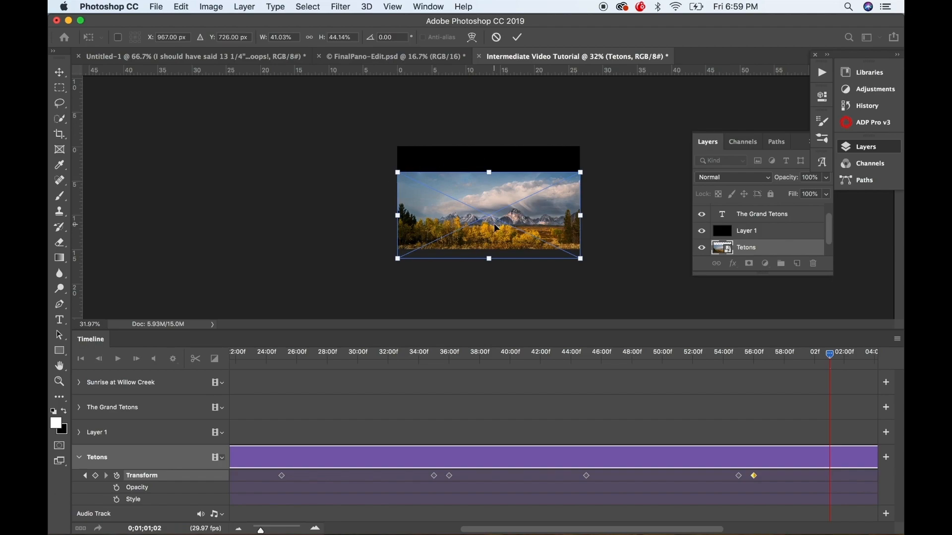
{"action": "left_click_drag", "start_coordinate": [495, 227], "coordinate": [495, 210]}
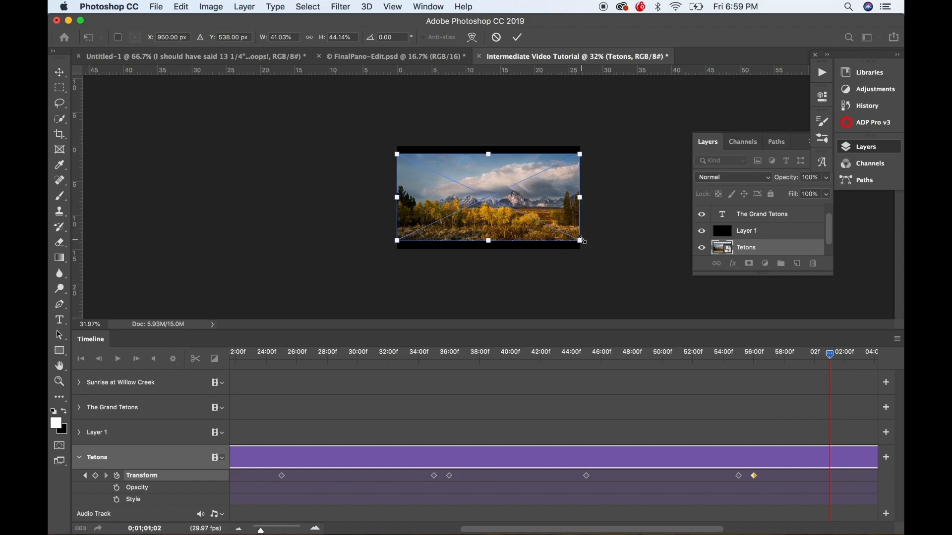
{"action": "left_click_drag", "start_coordinate": [583, 241], "coordinate": [584, 242]}
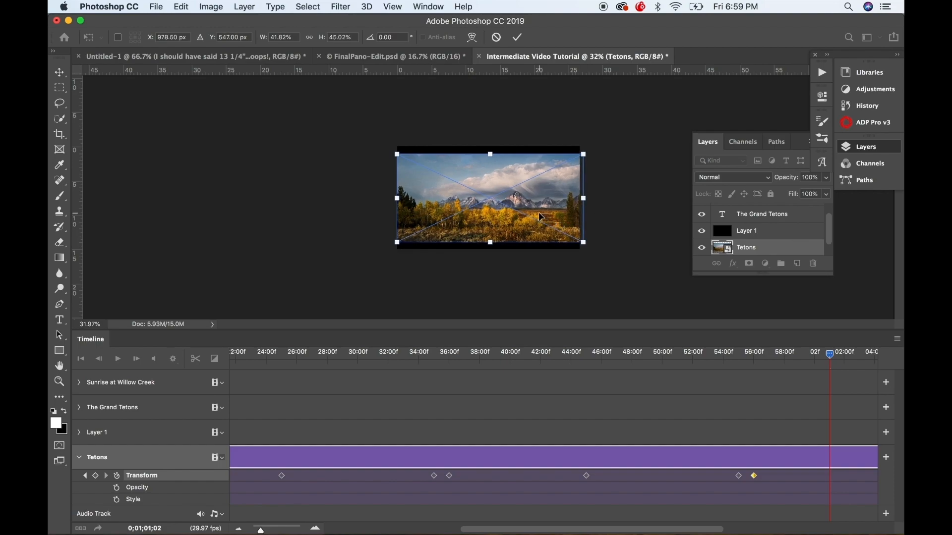
- Nudge the shrunken Tetons image to about X 960 px to center it horizontally, and commit the transform at Y 547 px
{"action": "key", "text": "Left"}
{"action": "key", "text": "Left"}
{"action": "key", "text": "Left"}
{"action": "key", "text": "Left"}
{"action": "key", "text": "Left"}
{"action": "key", "text": "Left"}
{"action": "key", "text": "Left"}
{"action": "key", "text": "Left"}
{"action": "key", "text": "Left"}
{"action": "key", "text": "Left"}
{"action": "key", "text": "Left"}
{"action": "key", "text": "Left"}
{"action": "key", "text": "Left"}
{"action": "key", "text": "Left"}
{"action": "key", "text": "Left"}
{"action": "key", "text": "Left"}
{"action": "key", "text": "Left"}
{"action": "key", "text": "Left"}
{"action": "key", "text": "Left"}
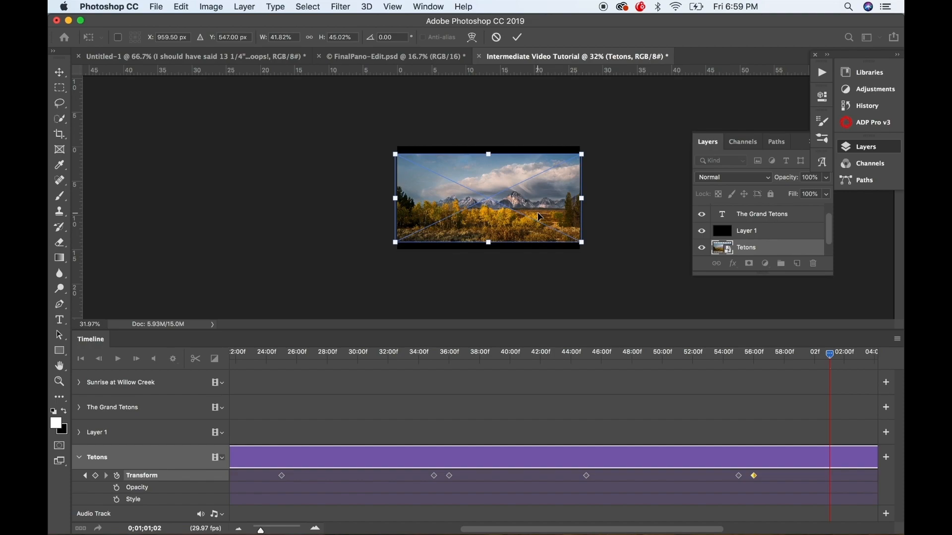
{"action": "key", "text": "Up"}
{"action": "key", "text": "Up"}
{"action": "key", "text": "Up"}
{"action": "key", "text": "Up"}
{"action": "key", "text": "Up"}
{"action": "key", "text": "Up"}
{"action": "key", "text": "Down"}
{"action": "key", "text": "Down"}
{"action": "key", "text": "Down"}
{"action": "key", "text": "Down"}
{"action": "key", "text": "Down"}
{"action": "key", "text": "Down"}
{"action": "left_click", "coordinate": [517, 42]}
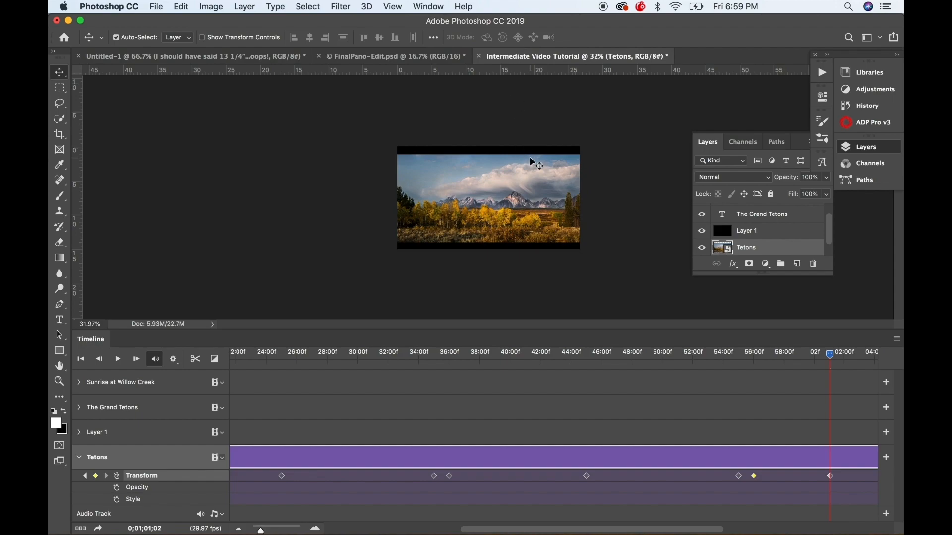
- Play the video from the first frame to review the titles, fades, pans and zooms
{"action": "key", "text": "super+equal"}
{"action": "key", "text": "super+equal"}
{"action": "key", "text": "super+equal"}
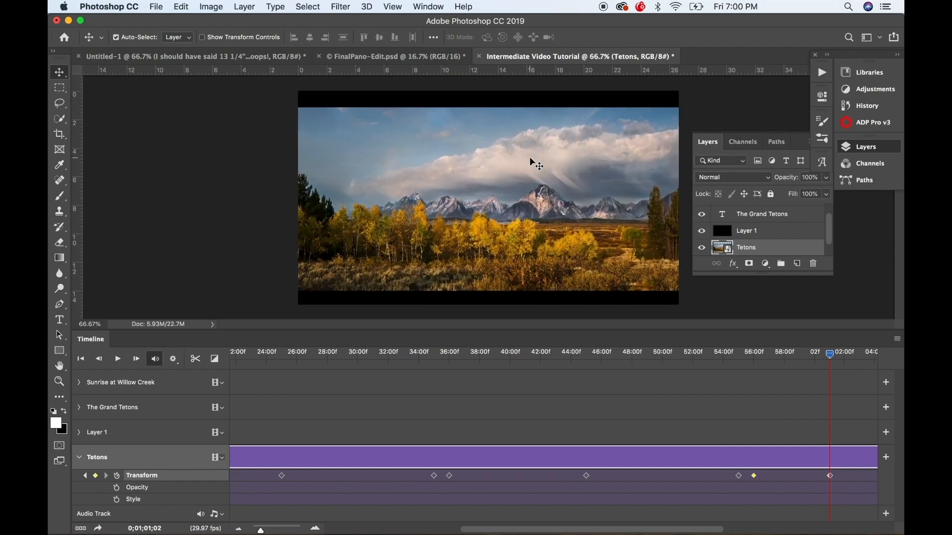
{"action": "left_click", "coordinate": [81, 359]}
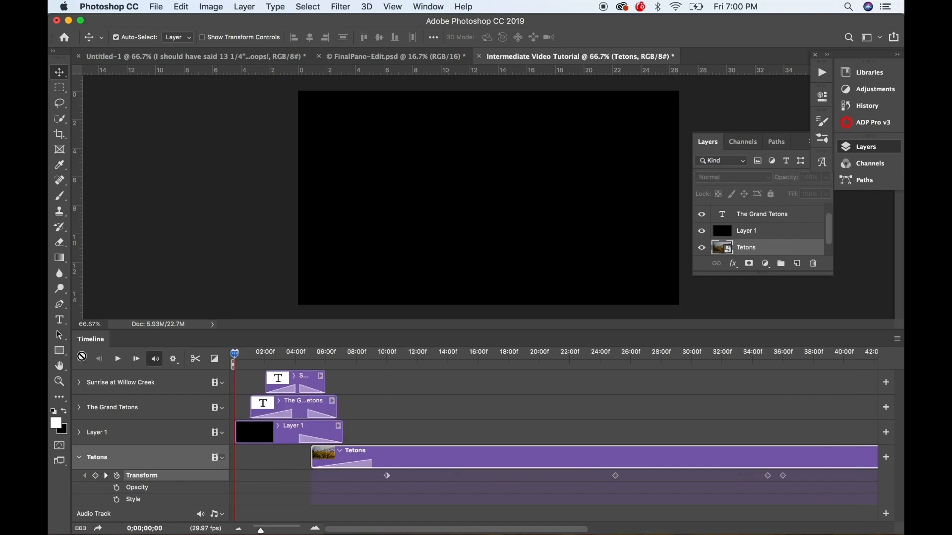
{"action": "left_click", "coordinate": [118, 360]}
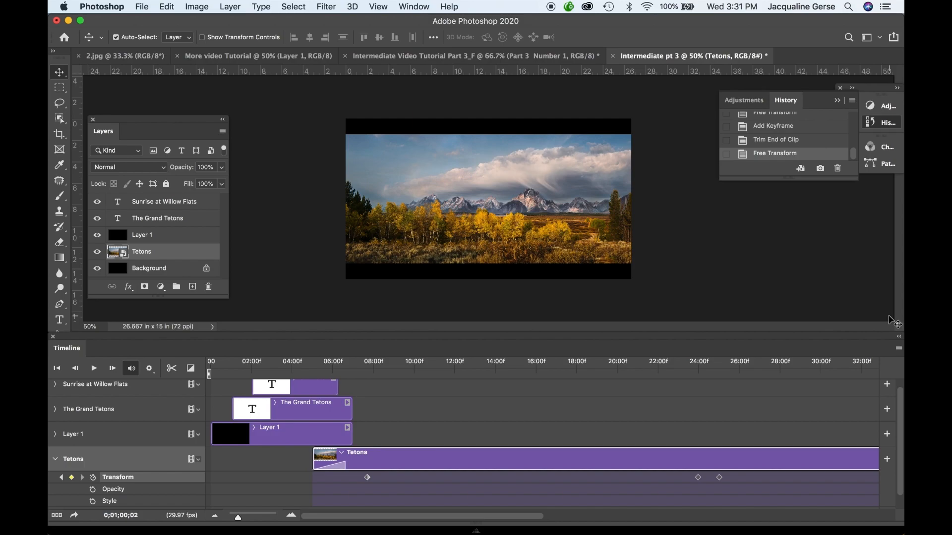
- Add Christmas_Homecoming.mp3 from the You Tube Music folder to the timeline's audio track
{"action": "scroll", "coordinate": [145, 503], "scroll_direction": "down", "scroll_amount": 1}
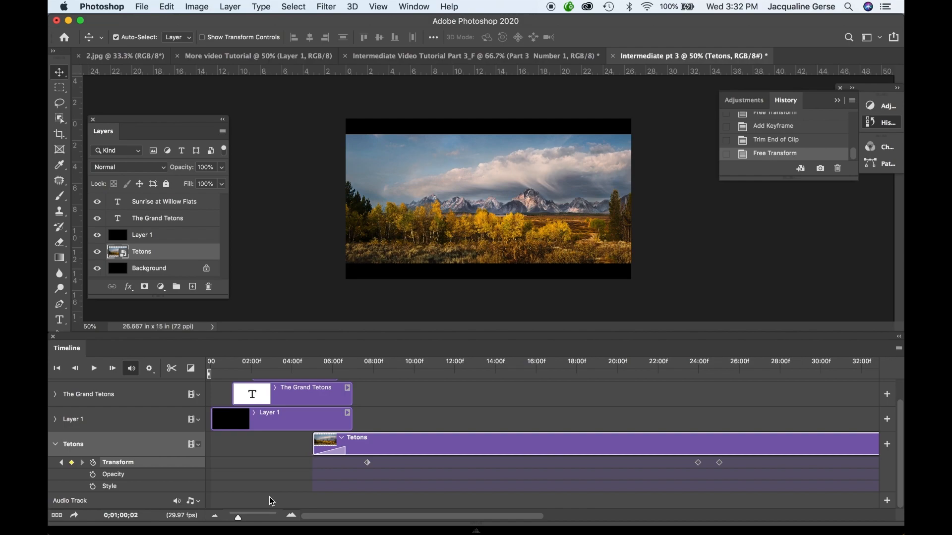
{"action": "left_click", "coordinate": [200, 503]}
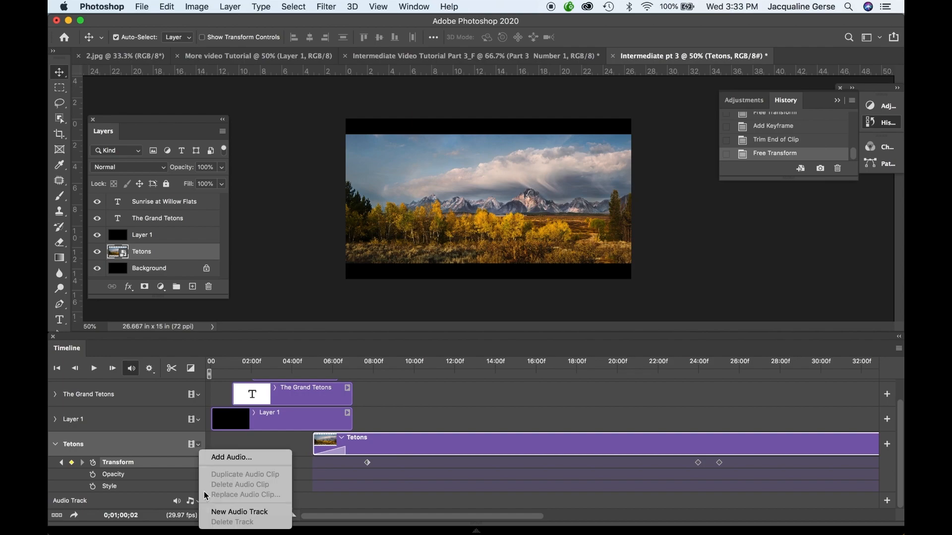
{"action": "left_click", "coordinate": [227, 459]}
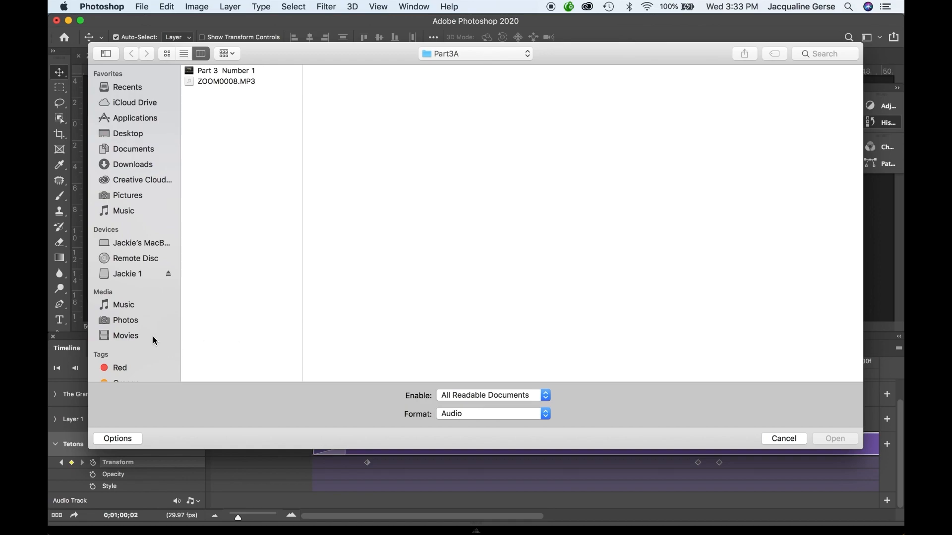
{"action": "left_click", "coordinate": [128, 213]}
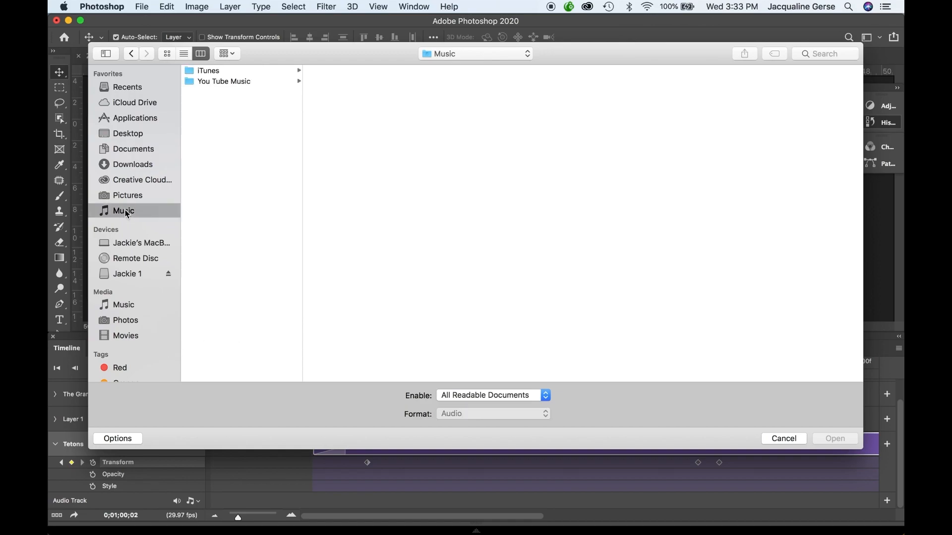
{"action": "left_click", "coordinate": [231, 82]}
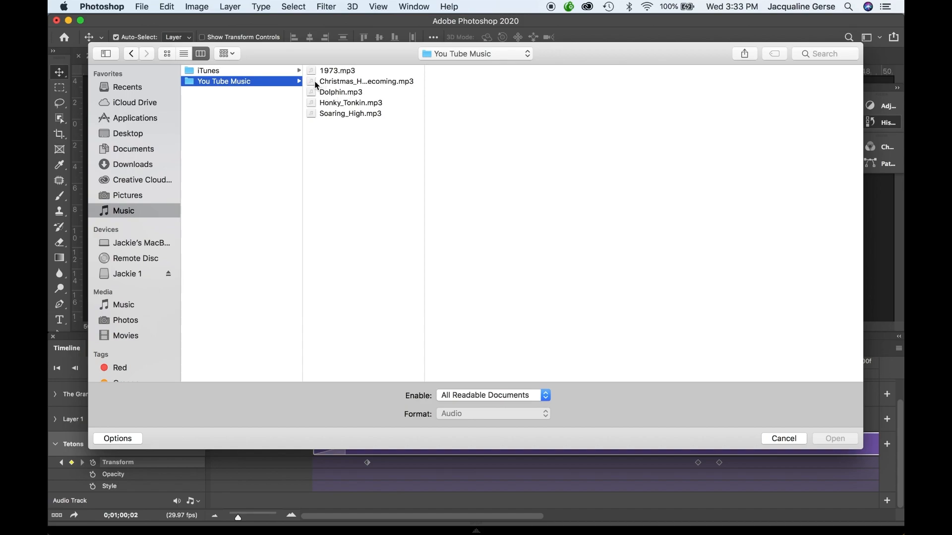
{"action": "left_click", "coordinate": [312, 82]}
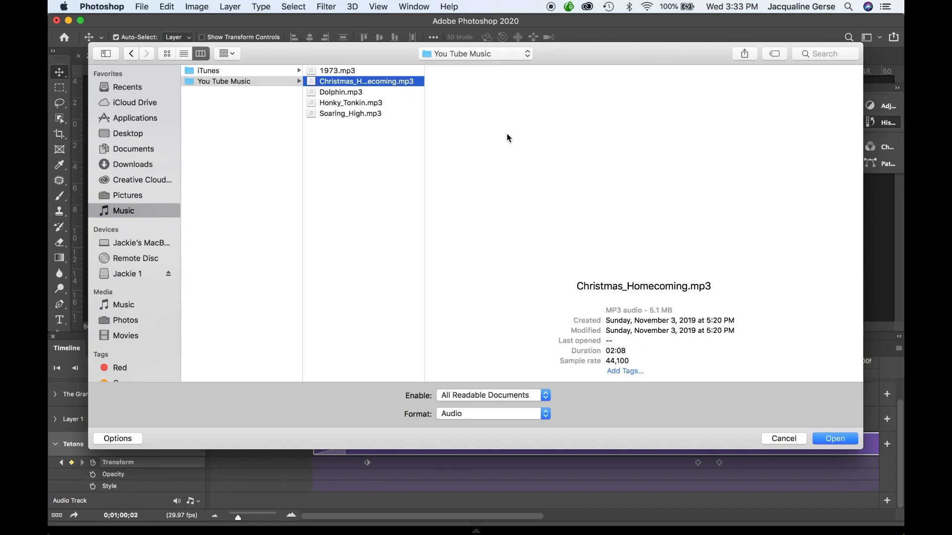
{"action": "left_click", "coordinate": [833, 441]}
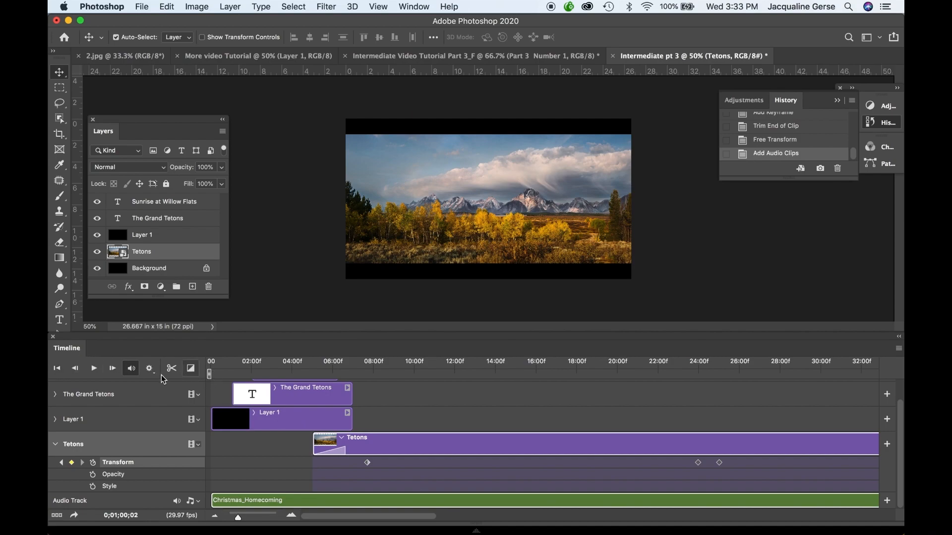
- Play the video from the beginning to check it together with the added music
{"action": "left_click", "coordinate": [57, 369]}
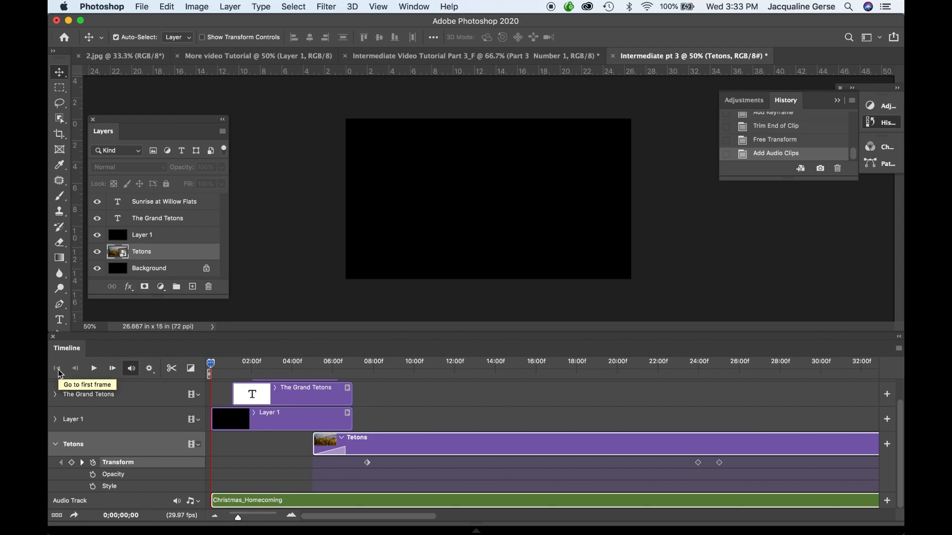
{"action": "left_click", "coordinate": [95, 369]}
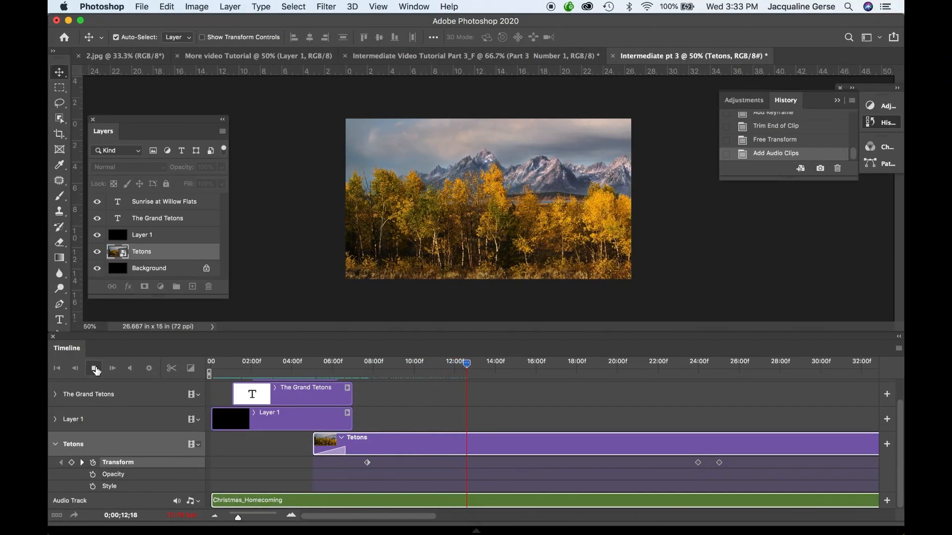
- Zoom out the timeline and play the video on to about the 36-second mark to listen to the music
{"action": "left_click", "coordinate": [96, 369]}
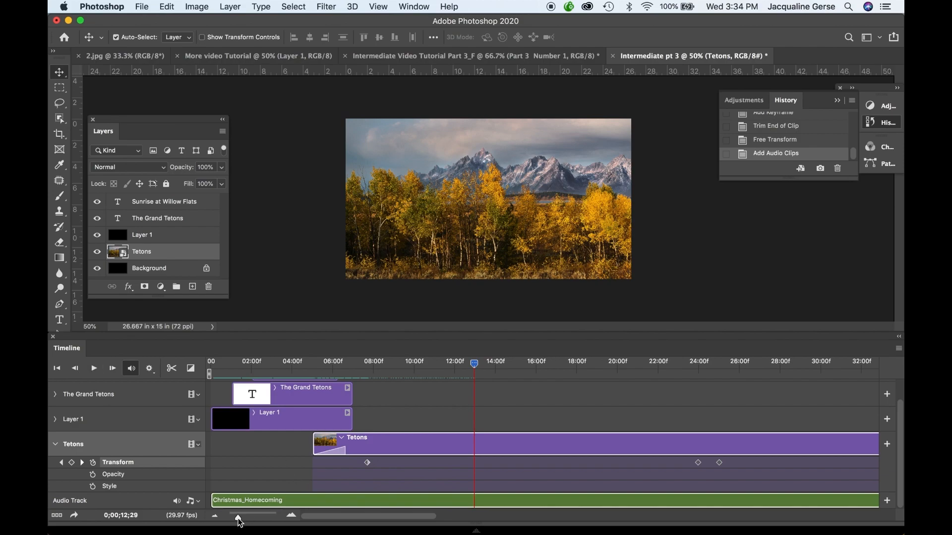
{"action": "left_click_drag", "start_coordinate": [239, 521], "coordinate": [235, 521]}
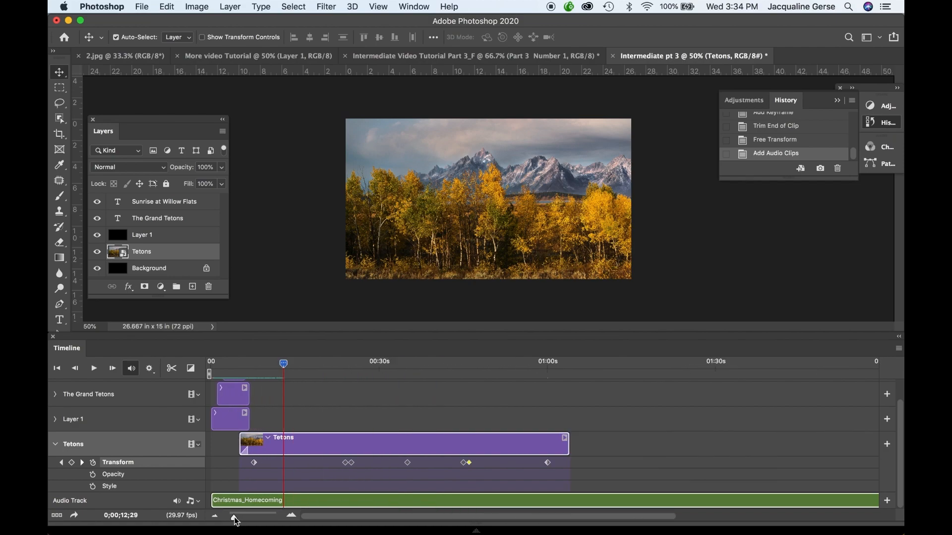
{"action": "left_click", "coordinate": [92, 369]}
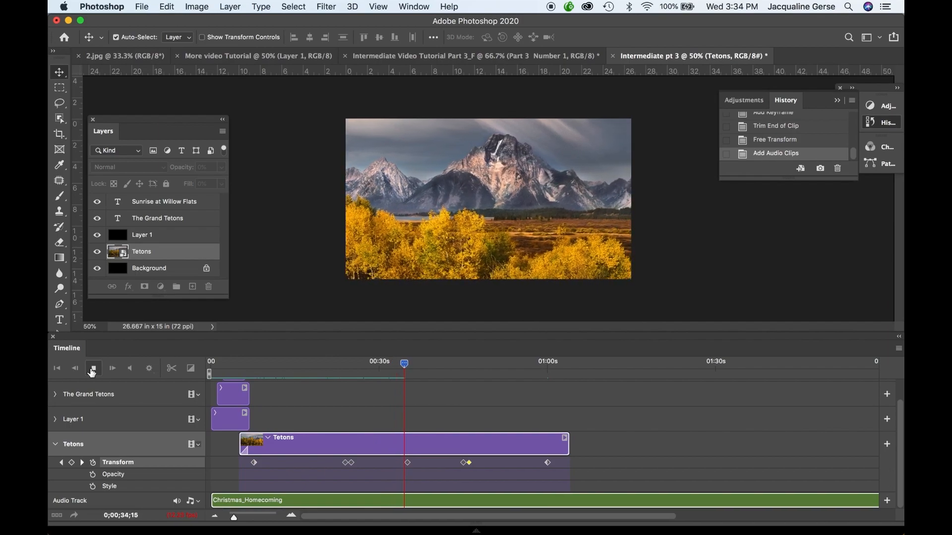
{"action": "left_click", "coordinate": [92, 368]}
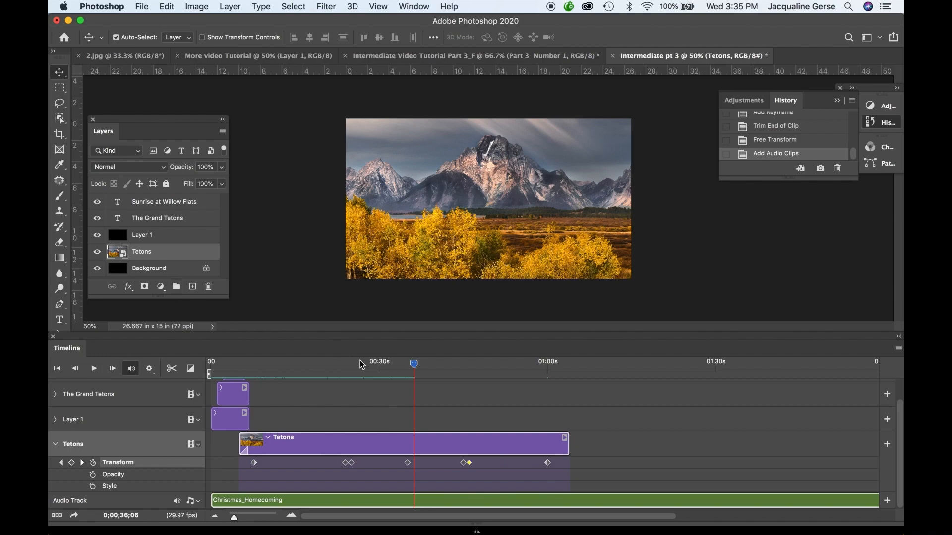
- Replay short stretches from around the 30-second mark to find a suitable cut point in the music
{"action": "left_click_drag", "start_coordinate": [414, 365], "coordinate": [381, 366]}
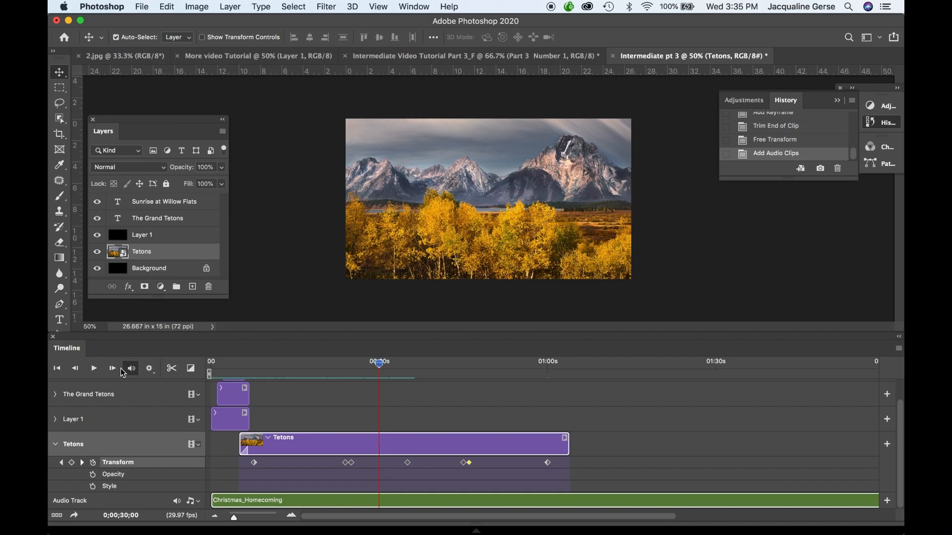
{"action": "left_click", "coordinate": [94, 369]}
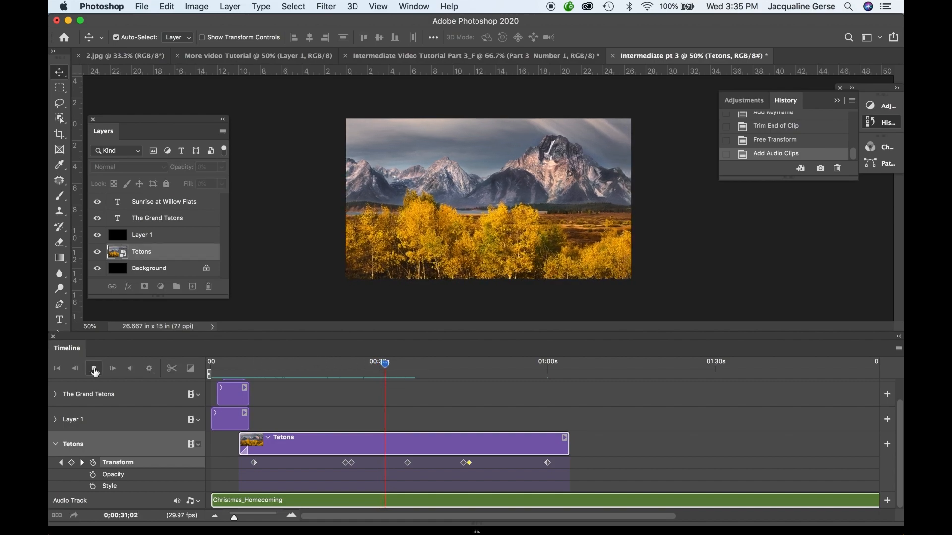
{"action": "left_click", "coordinate": [95, 371]}
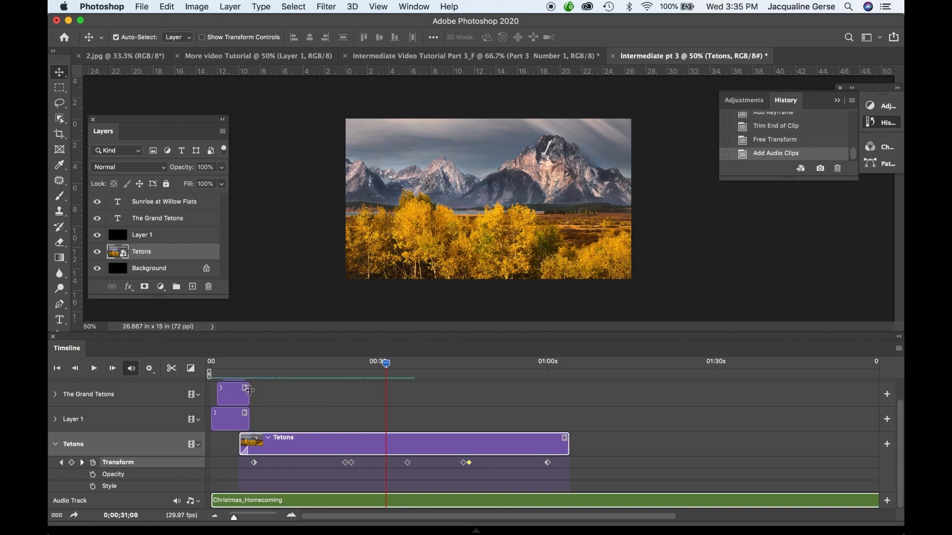
{"action": "left_click_drag", "start_coordinate": [386, 363], "coordinate": [382, 364]}
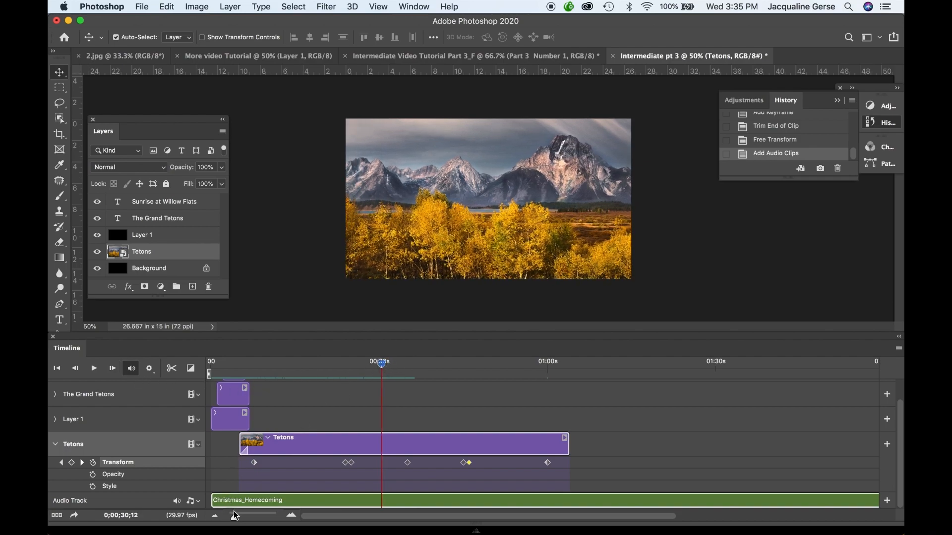
{"action": "left_click_drag", "start_coordinate": [234, 518], "coordinate": [236, 519]}
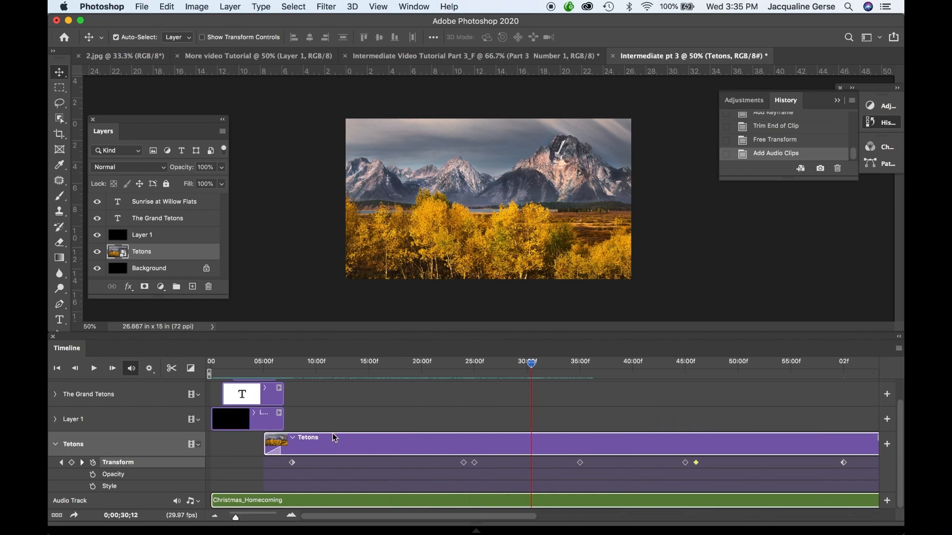
{"action": "scroll", "coordinate": [335, 439], "scroll_direction": "right", "scroll_amount": 6}
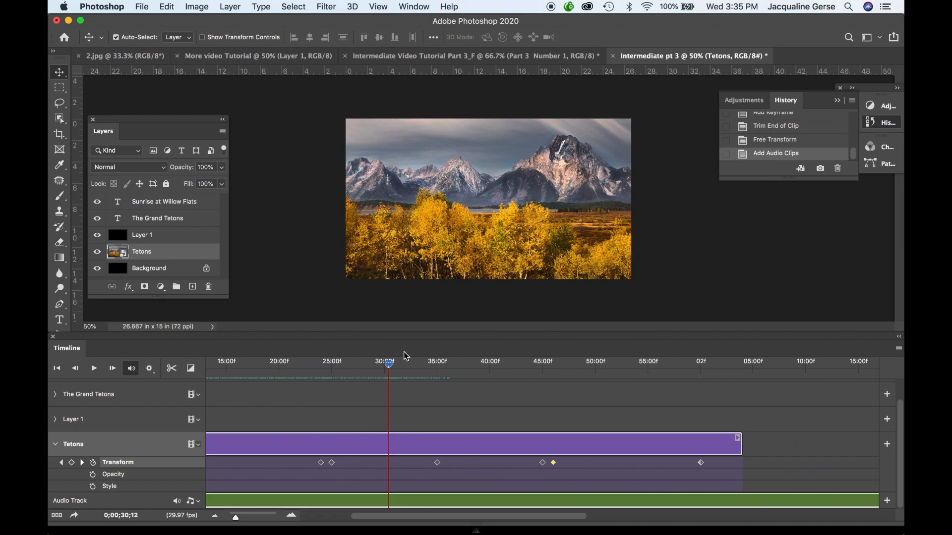
{"action": "left_click_drag", "start_coordinate": [387, 373], "coordinate": [384, 373]}
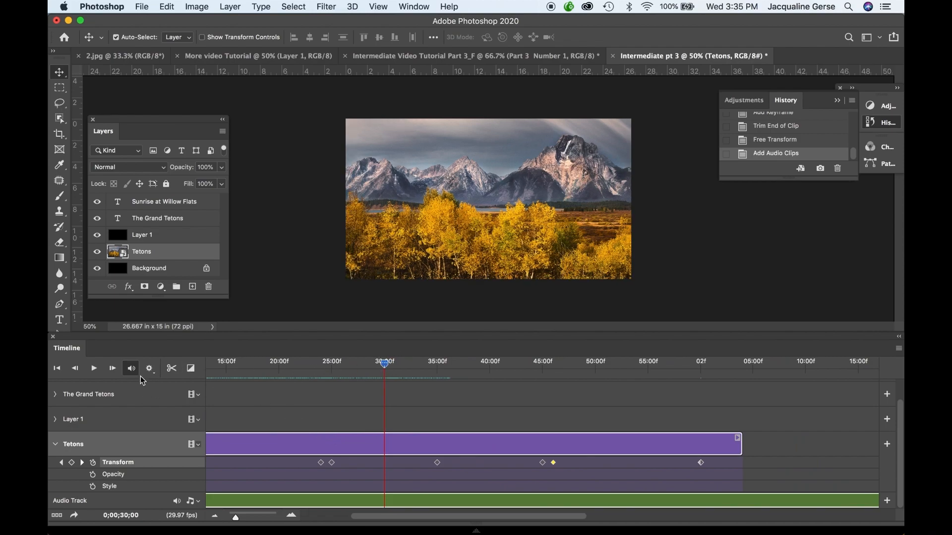
{"action": "left_click", "coordinate": [94, 369]}
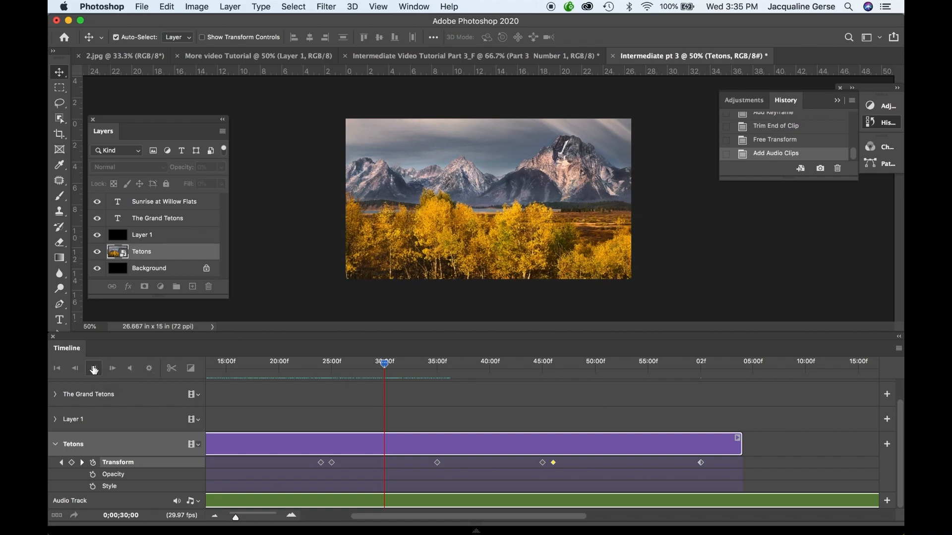
{"action": "left_click", "coordinate": [94, 369]}
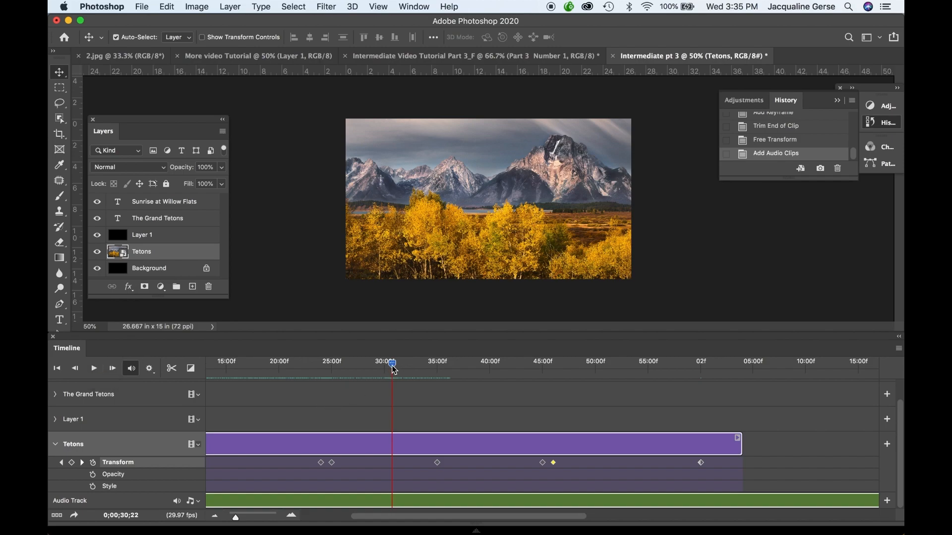
- Split the Christmas_Homecoming audio clip at 0;00;30;08 and move its second part to start at about 41 seconds
{"action": "left_click_drag", "start_coordinate": [393, 368], "coordinate": [388, 368]}
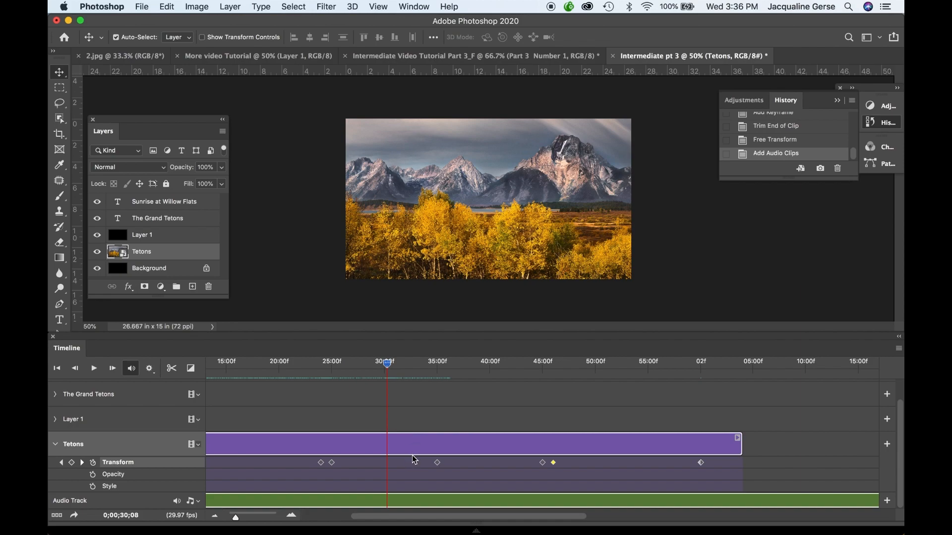
{"action": "left_click", "coordinate": [403, 499]}
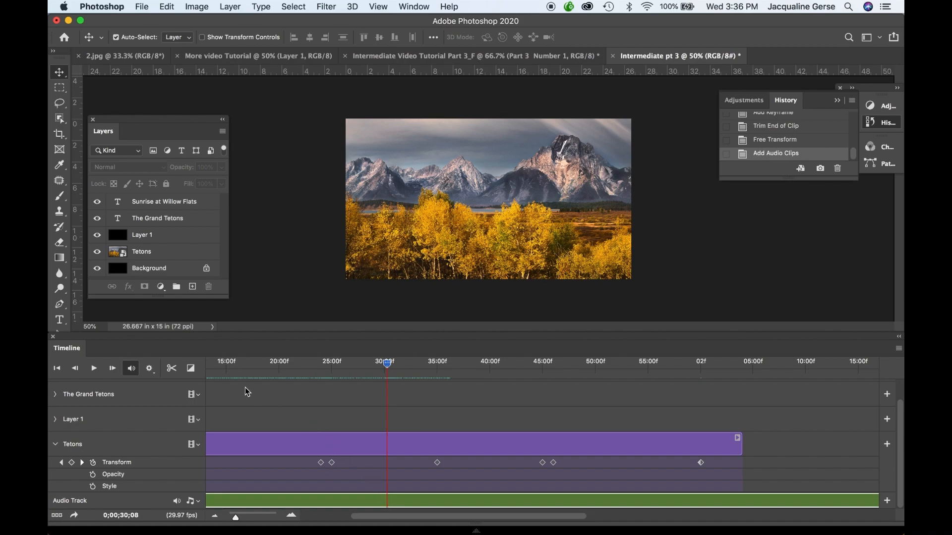
{"action": "left_click", "coordinate": [173, 372]}
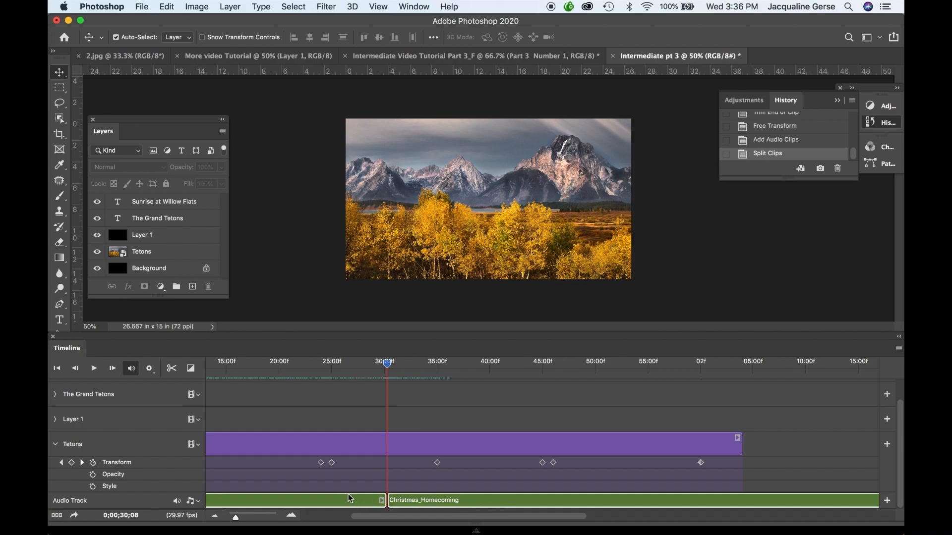
{"action": "left_click", "coordinate": [497, 498]}
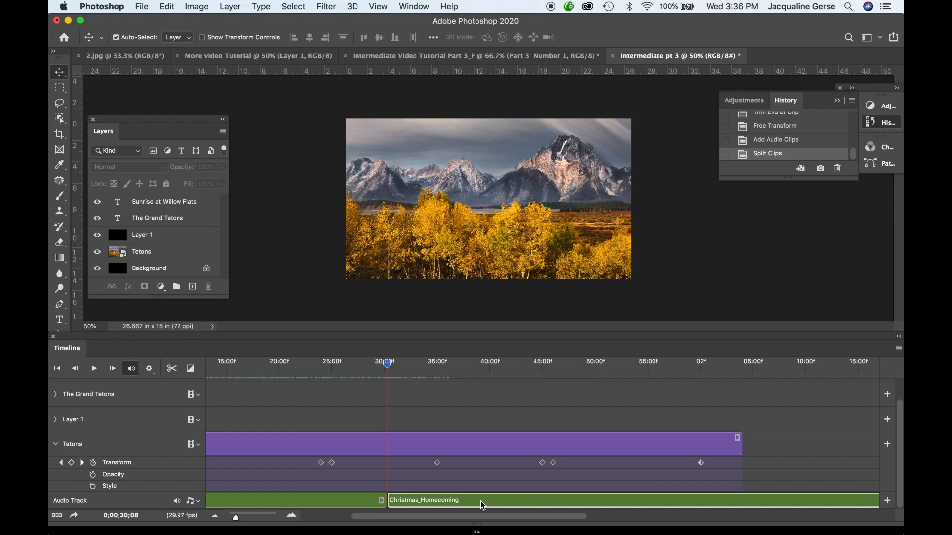
{"action": "left_click_drag", "start_coordinate": [481, 501], "coordinate": [597, 498]}
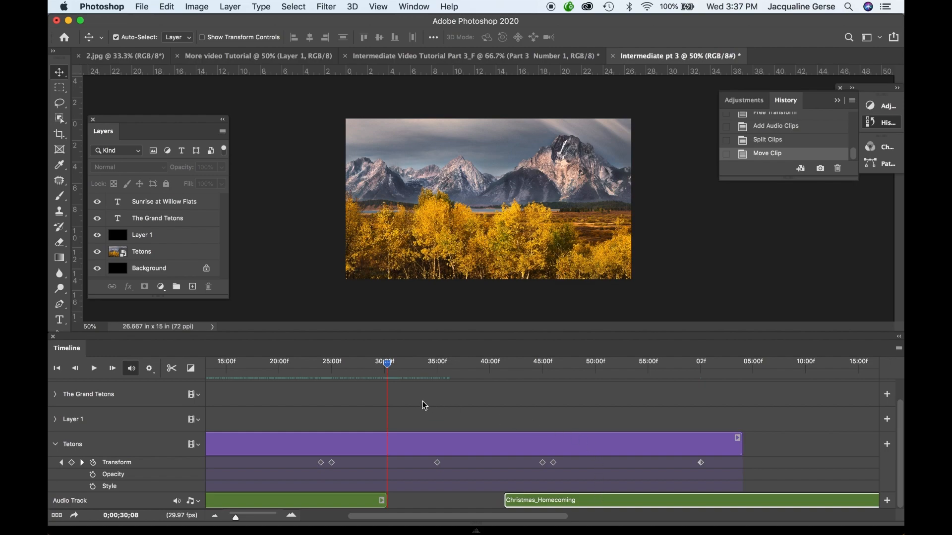
- Play across the audio gap from about 27 seconds and delete the detached second part of the music clip
{"action": "left_click", "coordinate": [355, 367]}
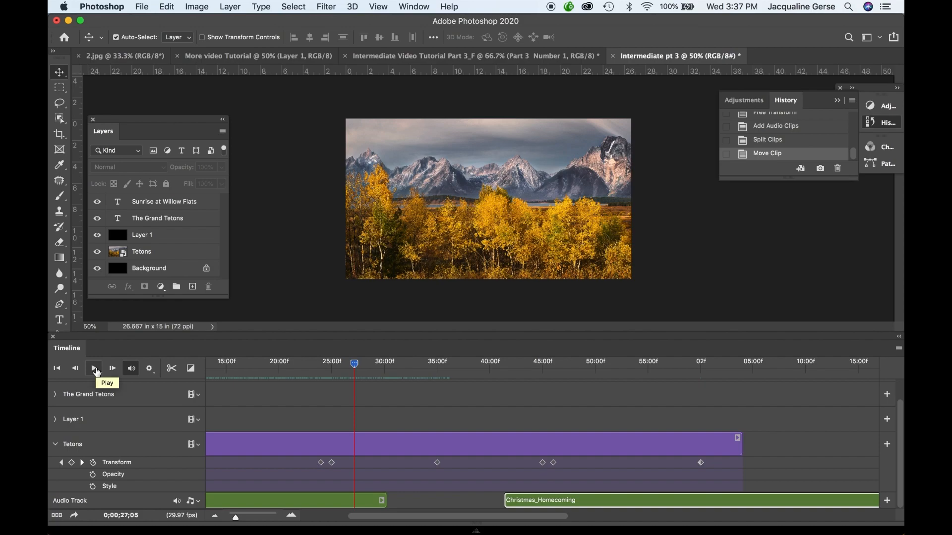
{"action": "left_click", "coordinate": [95, 370]}
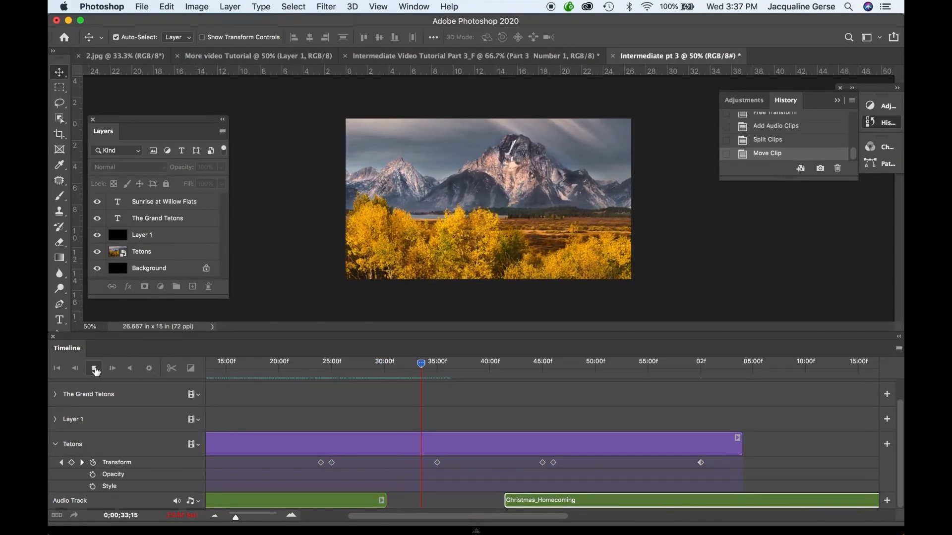
{"action": "left_click", "coordinate": [95, 369]}
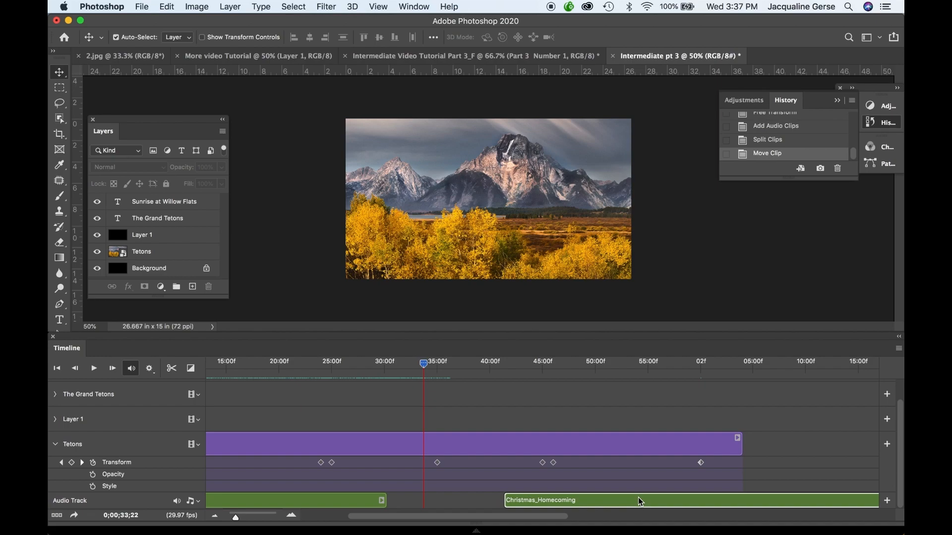
{"action": "key", "text": "Delete"}
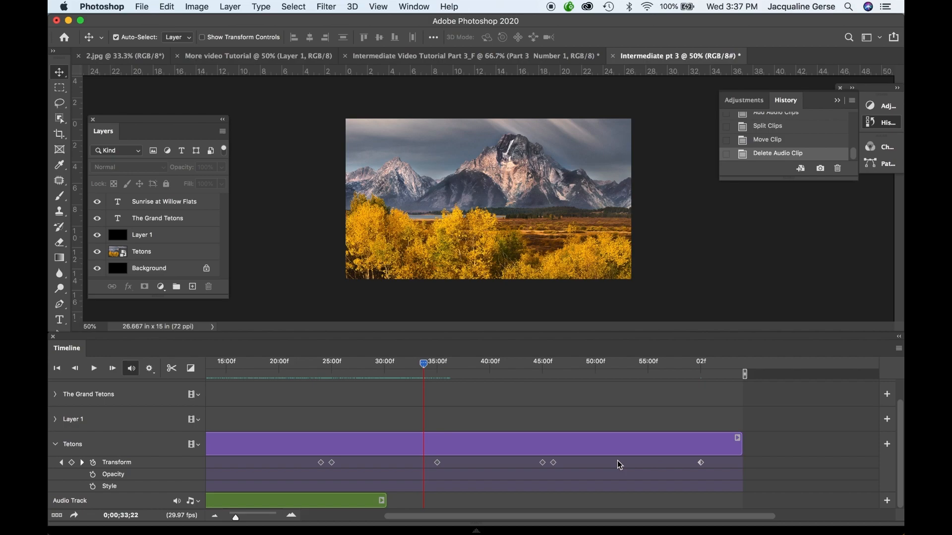
- Create a second audio track and add Christmas_Homecoming.mp3 from the You Tube Music folder to it
{"action": "left_click", "coordinate": [198, 503]}
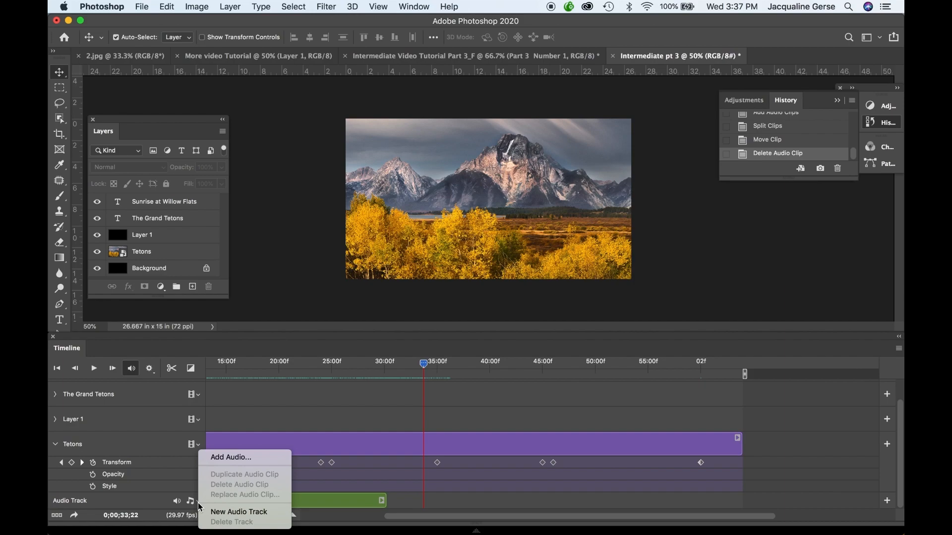
{"action": "left_click", "coordinate": [265, 513]}
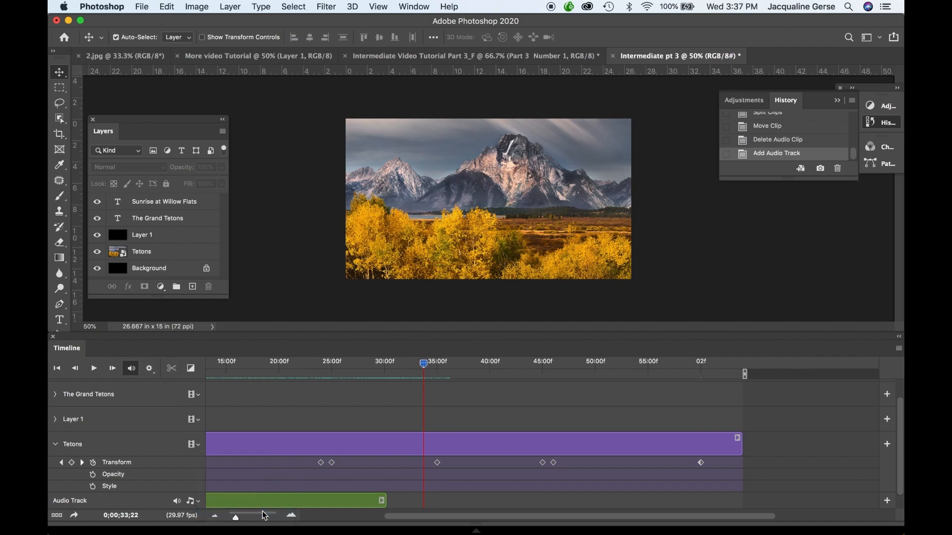
{"action": "scroll", "coordinate": [248, 480], "scroll_direction": "left", "scroll_amount": 1}
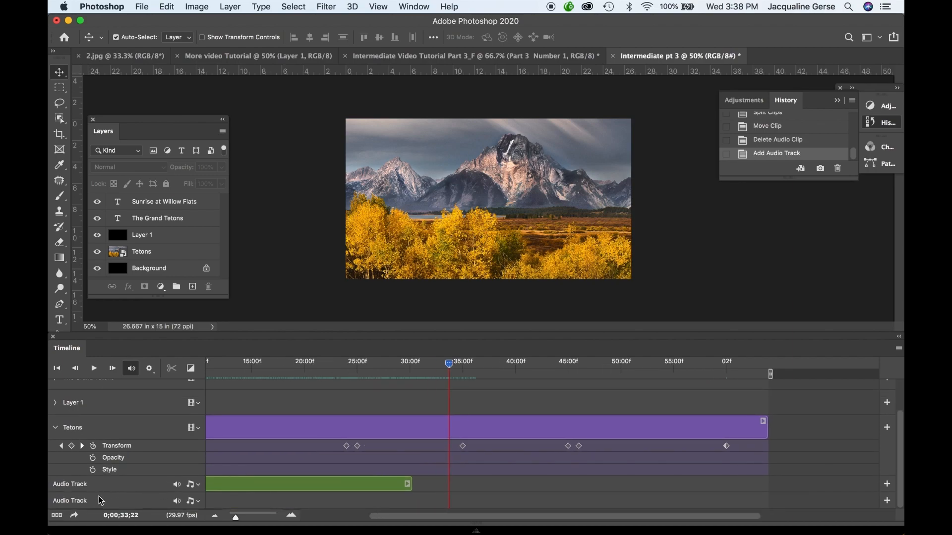
{"action": "left_click", "coordinate": [200, 506]}
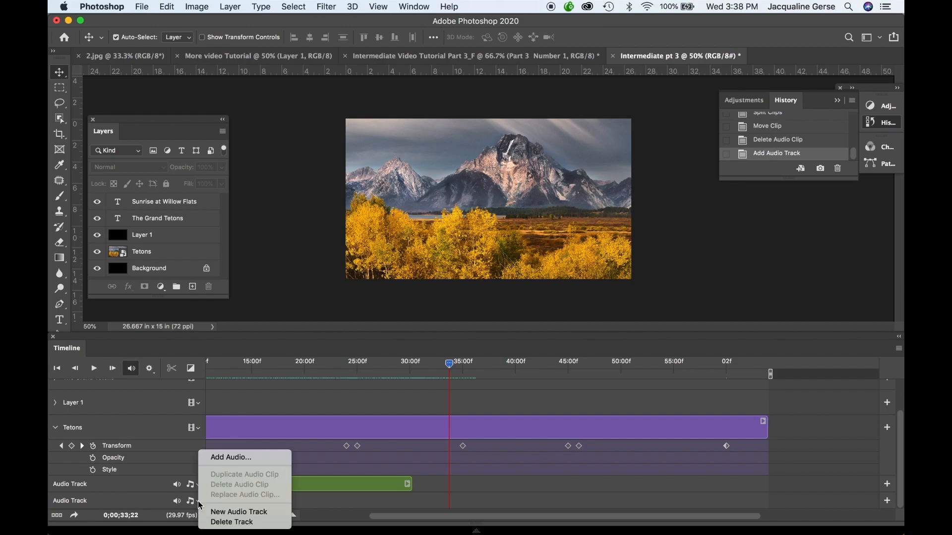
{"action": "left_click", "coordinate": [229, 459]}
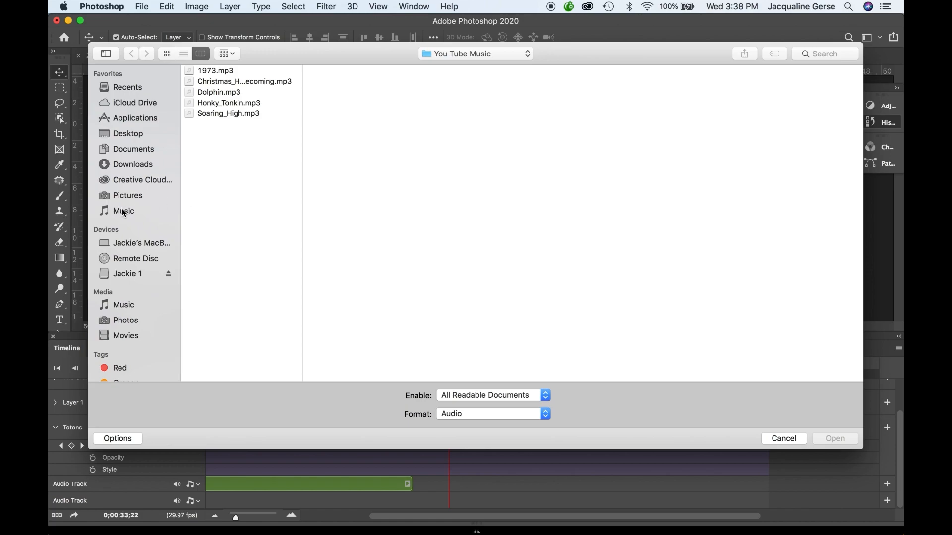
{"action": "left_click", "coordinate": [196, 81]}
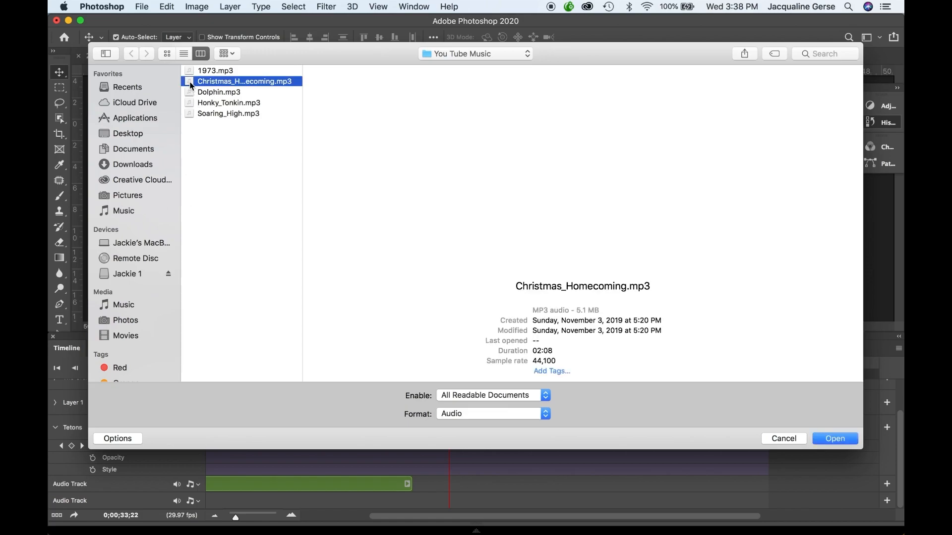
{"action": "left_click", "coordinate": [832, 443]}
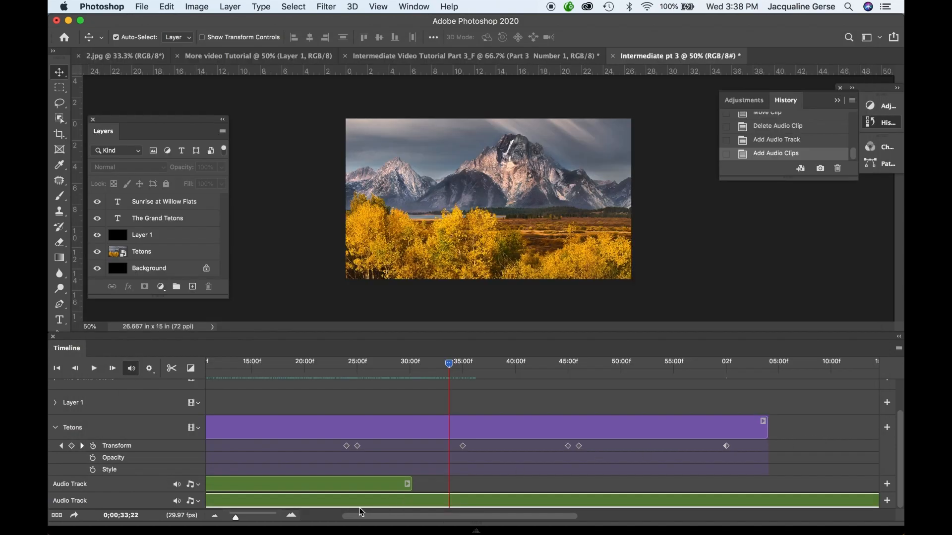
- Move the music clip on the second audio track to start at about 29 seconds, overlapping the first clip's end
{"action": "scroll", "coordinate": [493, 479], "scroll_direction": "left", "scroll_amount": 5}
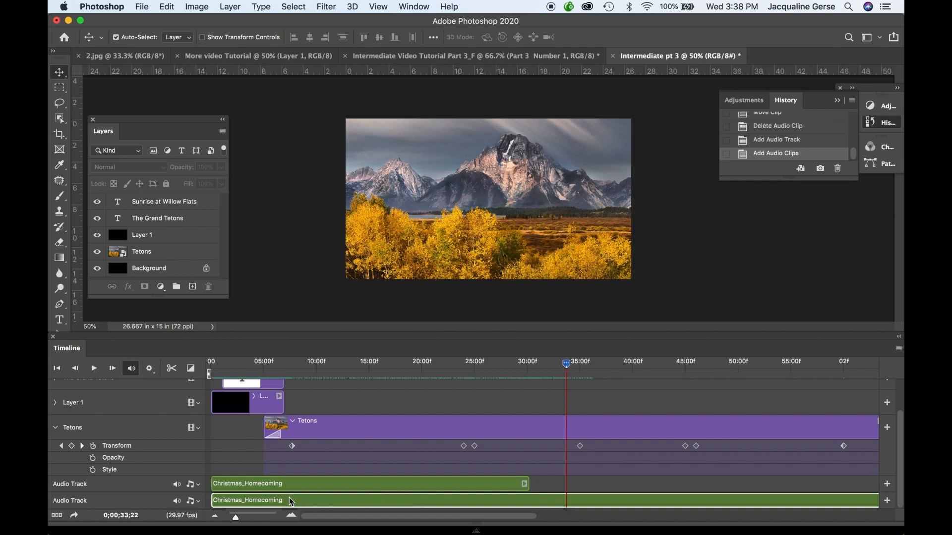
{"action": "left_click_drag", "start_coordinate": [290, 507], "coordinate": [552, 500]}
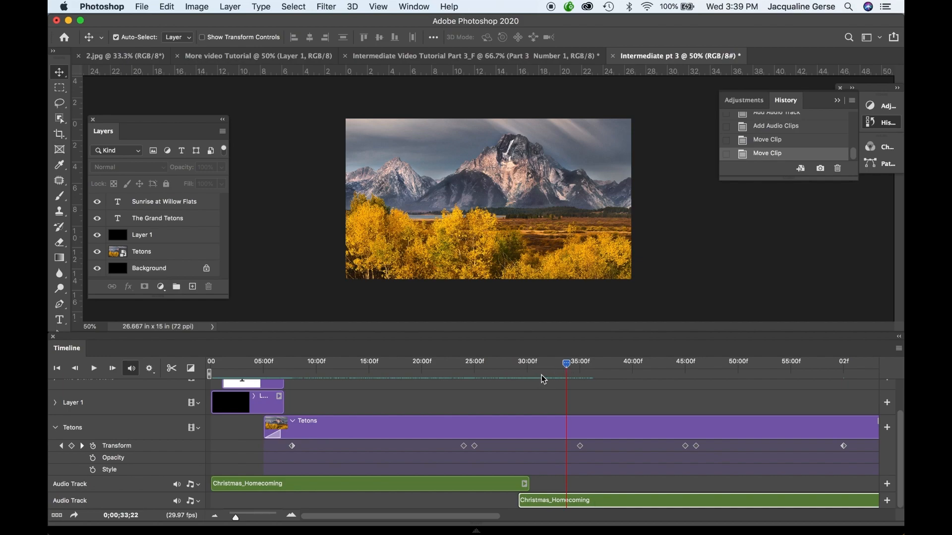
- Play the second music clip's beginning from about 32 and 31 seconds to find where its music becomes audible
{"action": "left_click", "coordinate": [550, 366]}
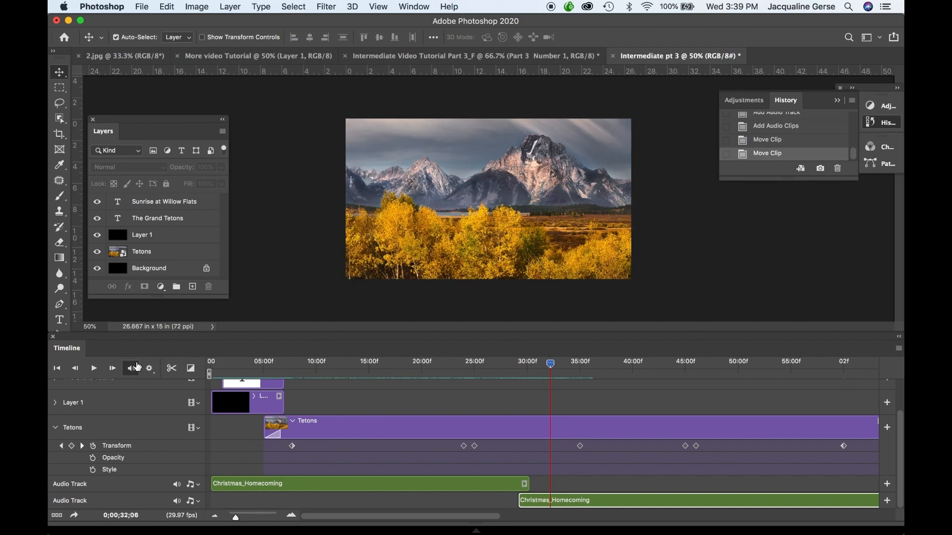
{"action": "left_click", "coordinate": [95, 368]}
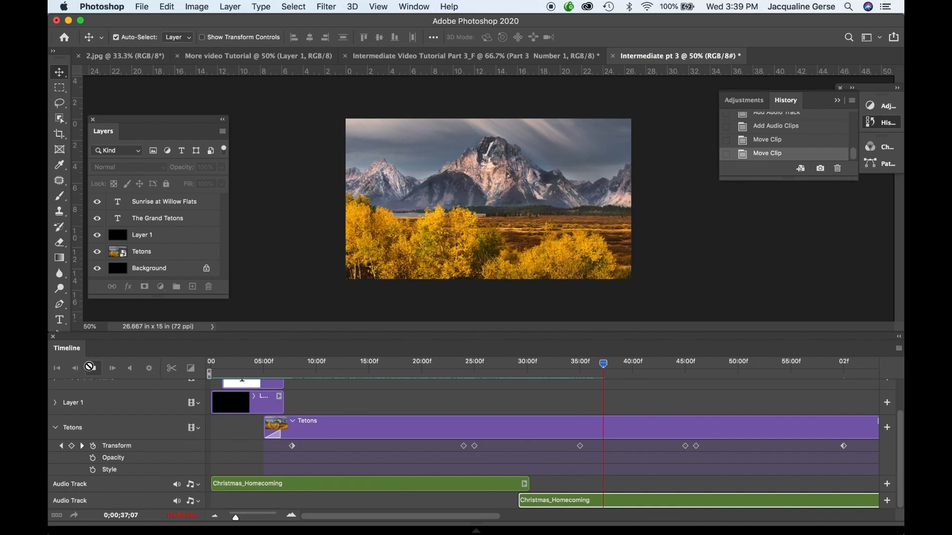
{"action": "left_click", "coordinate": [91, 368]}
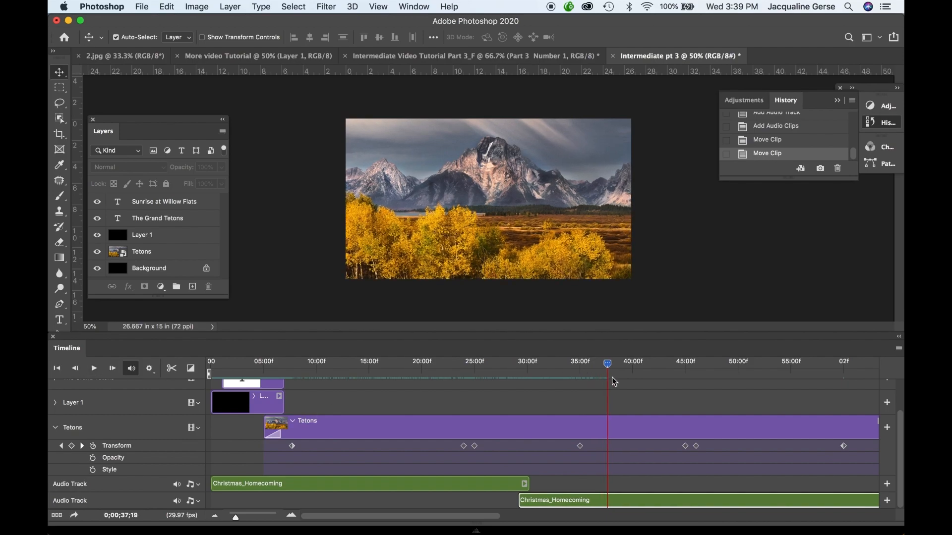
{"action": "left_click", "coordinate": [539, 367]}
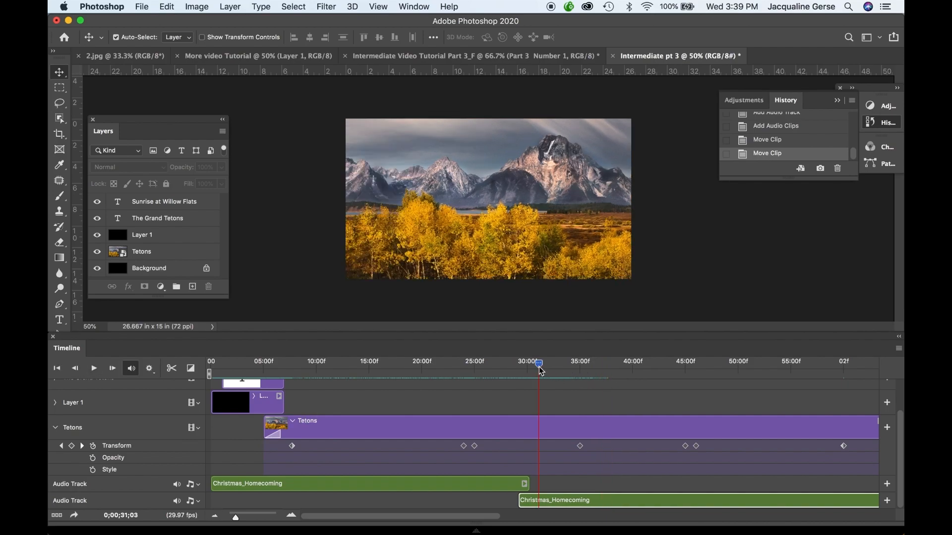
{"action": "left_click", "coordinate": [94, 370]}
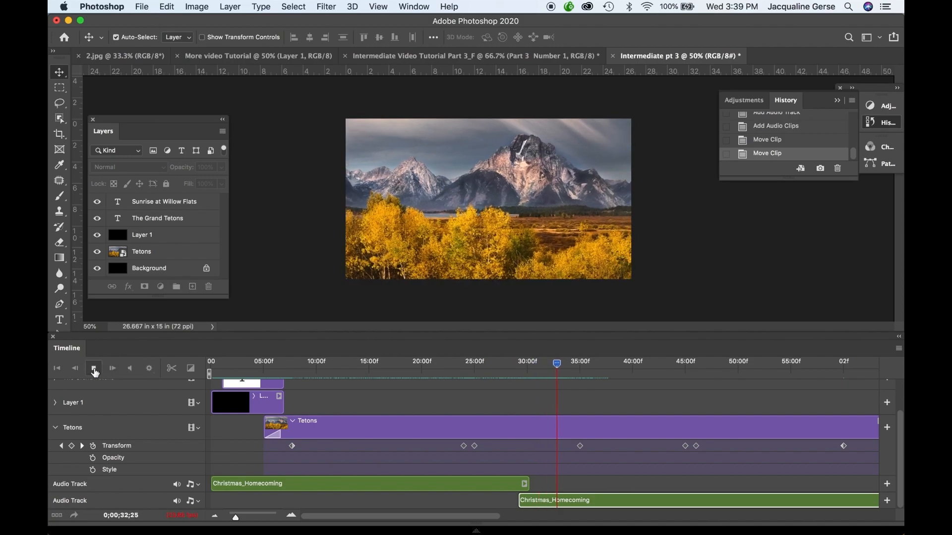
{"action": "left_click", "coordinate": [94, 369]}
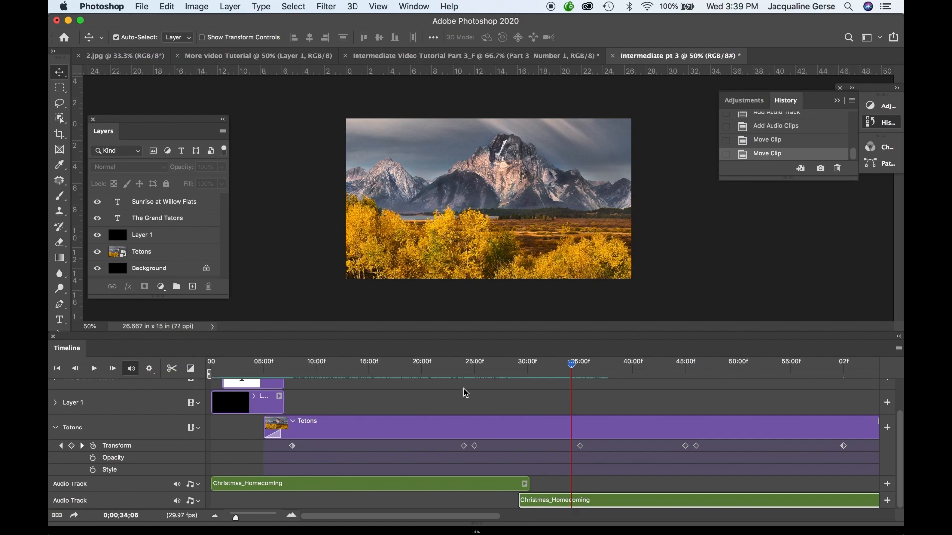
- Split the second Christmas_Homecoming clip at 0;00;33;28 and delete its short first part
{"action": "left_click_drag", "start_coordinate": [572, 368], "coordinate": [571, 368]}
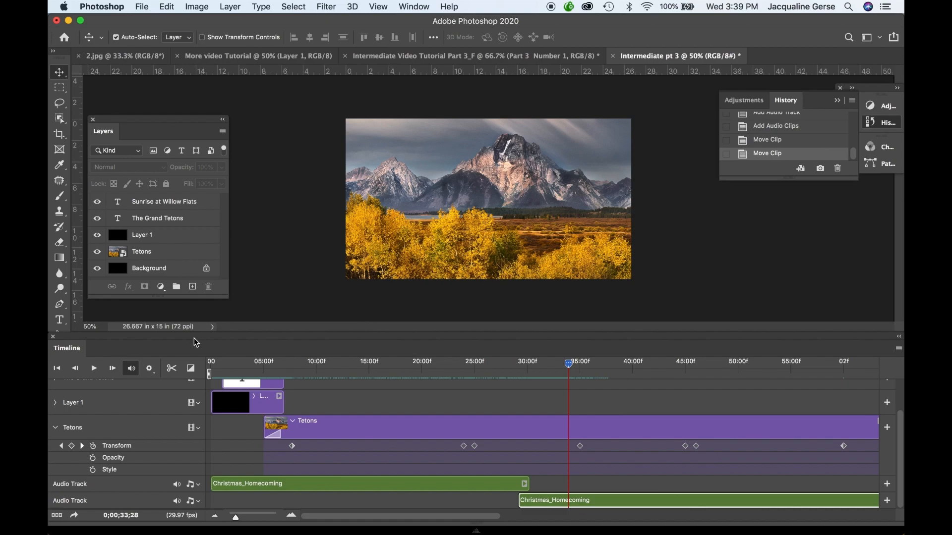
{"action": "left_click", "coordinate": [173, 370]}
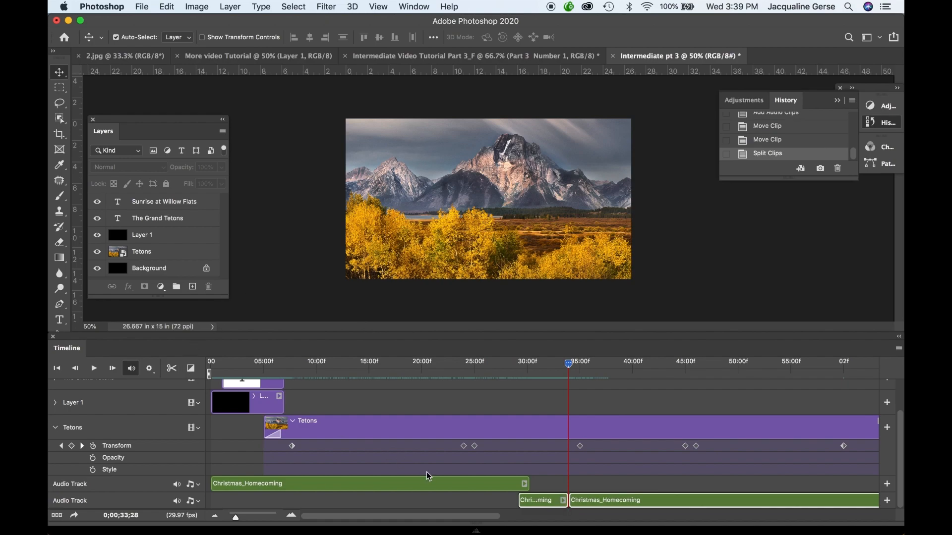
{"action": "left_click", "coordinate": [538, 504]}
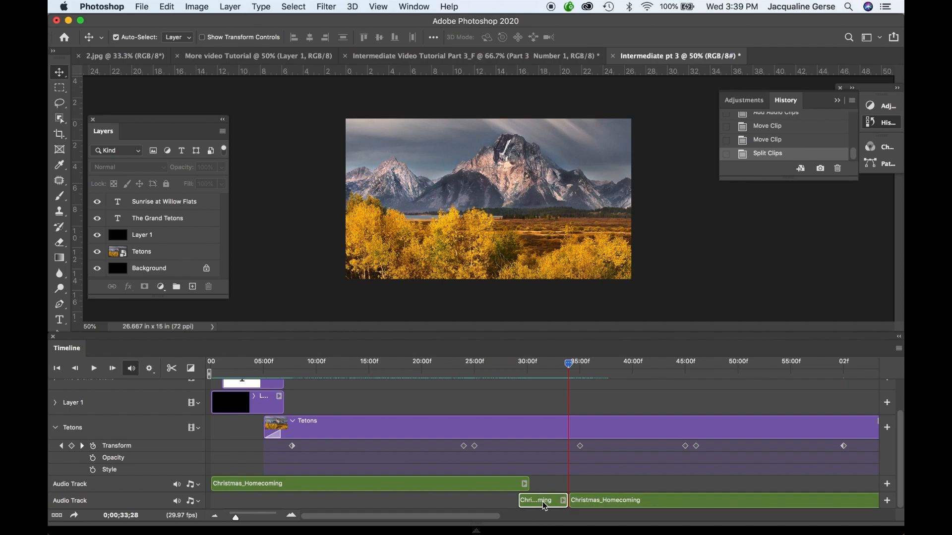
{"action": "left_click_drag", "start_coordinate": [543, 501], "coordinate": [522, 501]}
{"action": "key", "text": "Delete"}
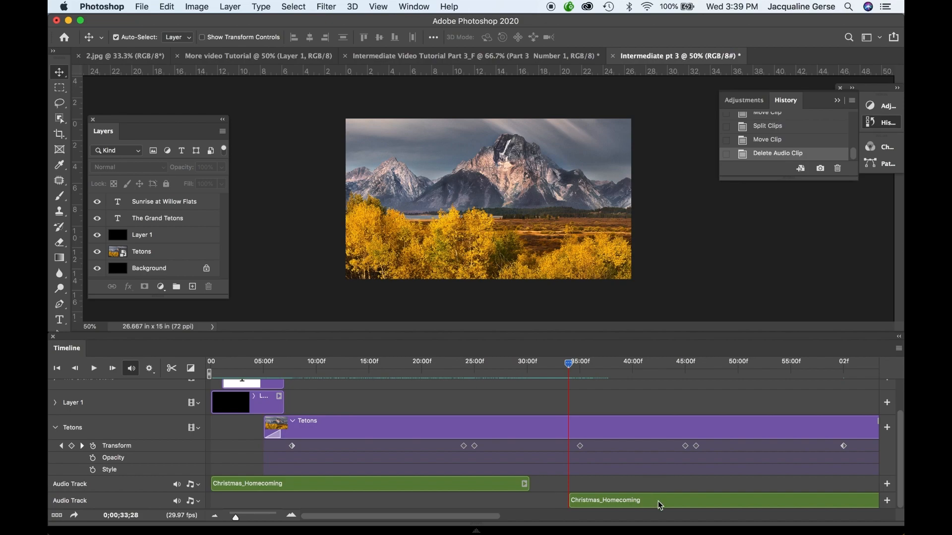
- Move the trimmed second music clip to start at about 28 seconds and play across the overlap from about 21 seconds
{"action": "left_click", "coordinate": [658, 501]}
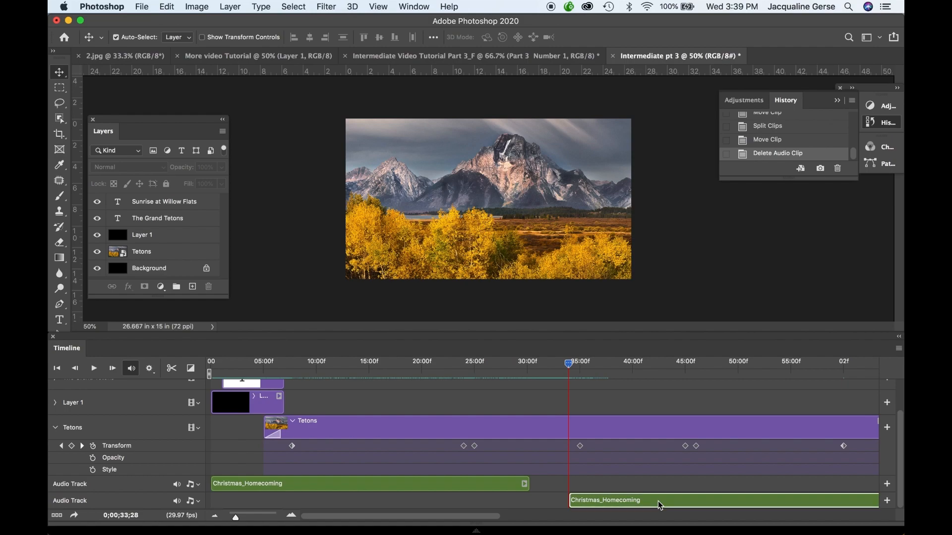
{"action": "left_click_drag", "start_coordinate": [658, 501], "coordinate": [596, 501]}
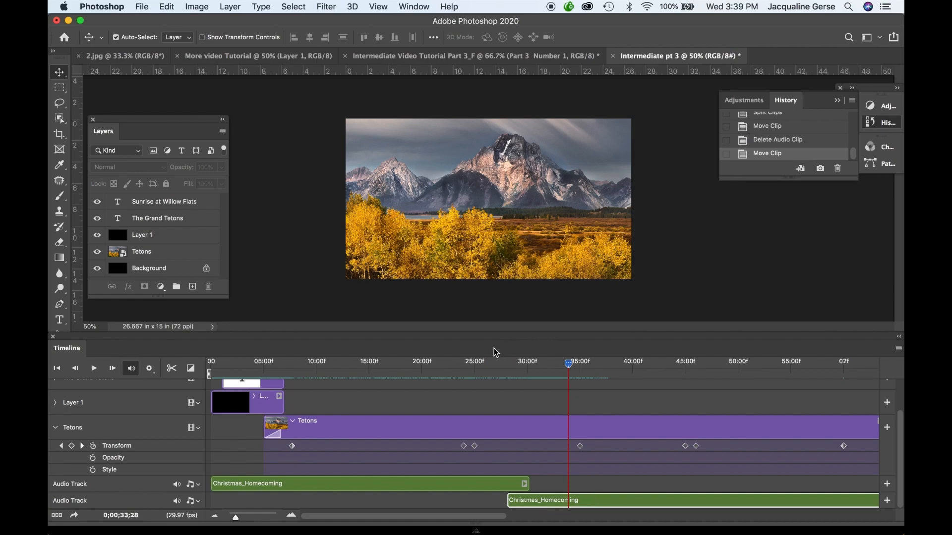
{"action": "left_click", "coordinate": [435, 363]}
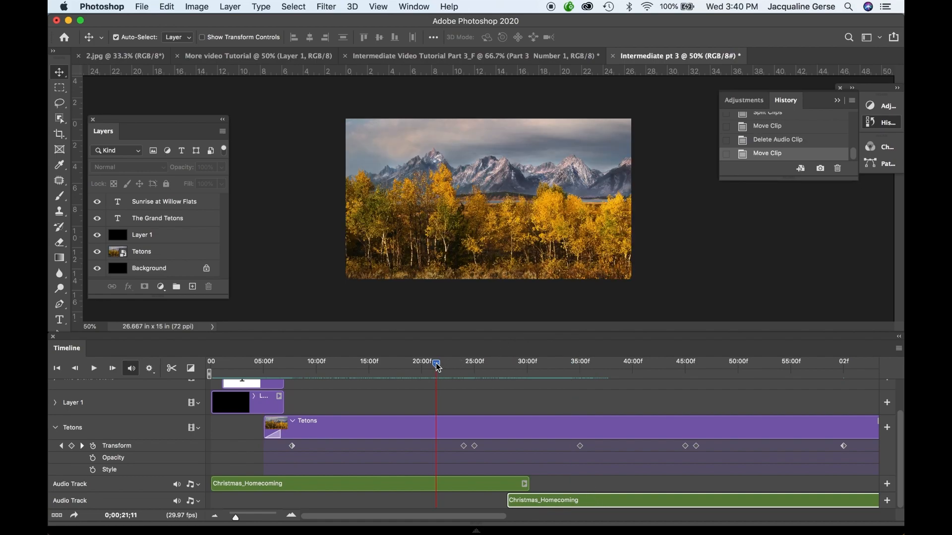
{"action": "left_click", "coordinate": [92, 369]}
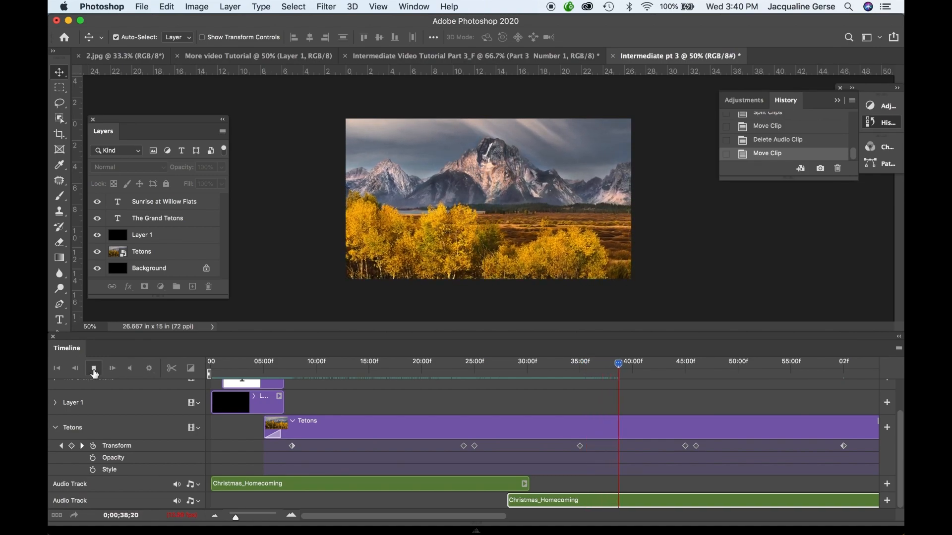
{"action": "left_click", "coordinate": [93, 369]}
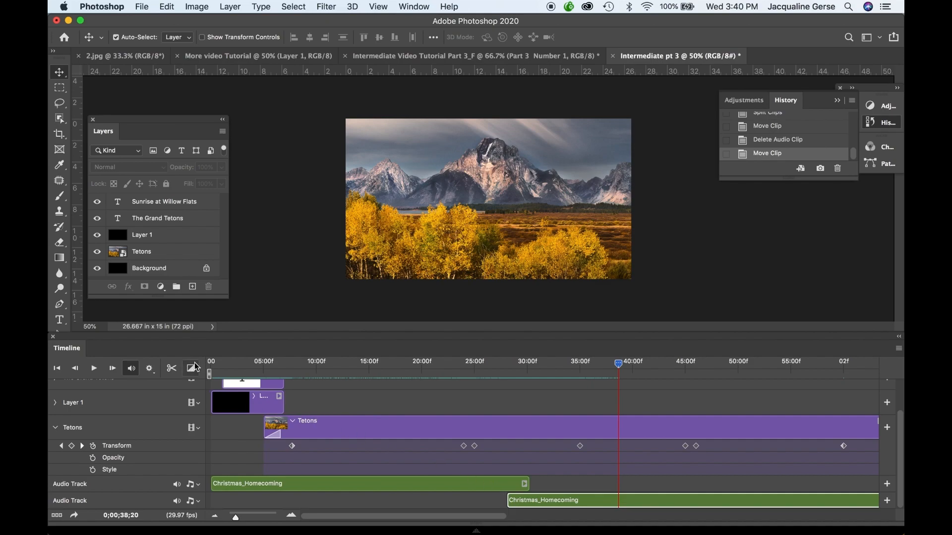
- Set a 1.42 s fade-out on the first music clip and play the overlap from about 21 seconds
{"action": "left_click", "coordinate": [477, 488]}
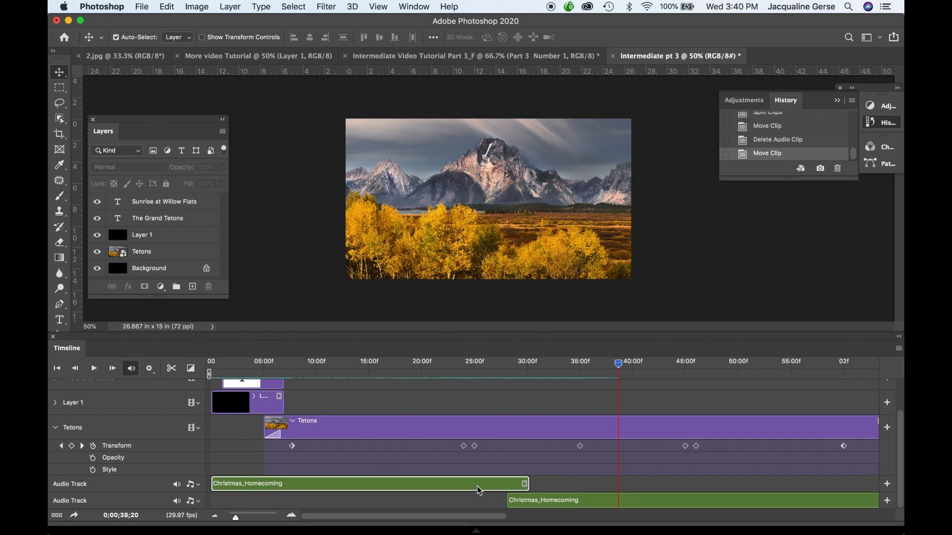
{"action": "right_click", "coordinate": [466, 487]}
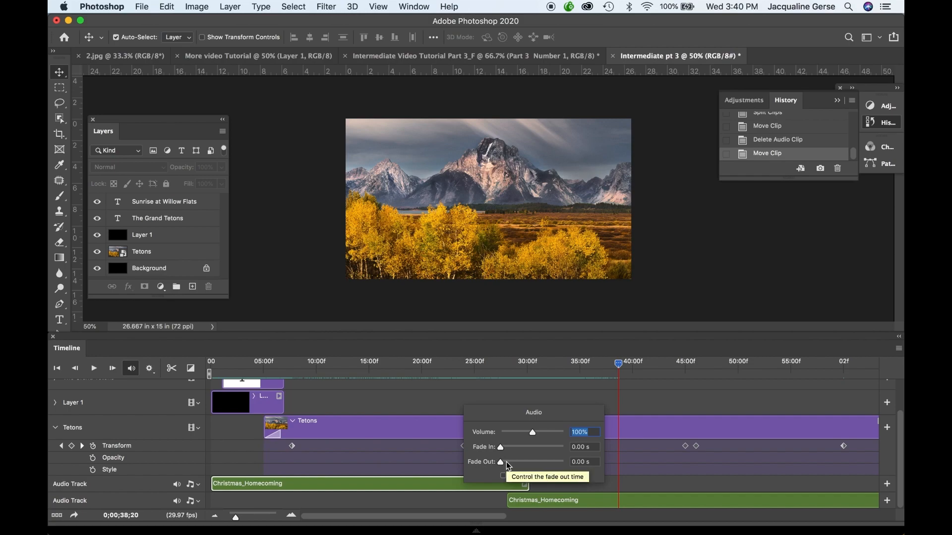
{"action": "left_click_drag", "start_coordinate": [500, 462], "coordinate": [504, 463]}
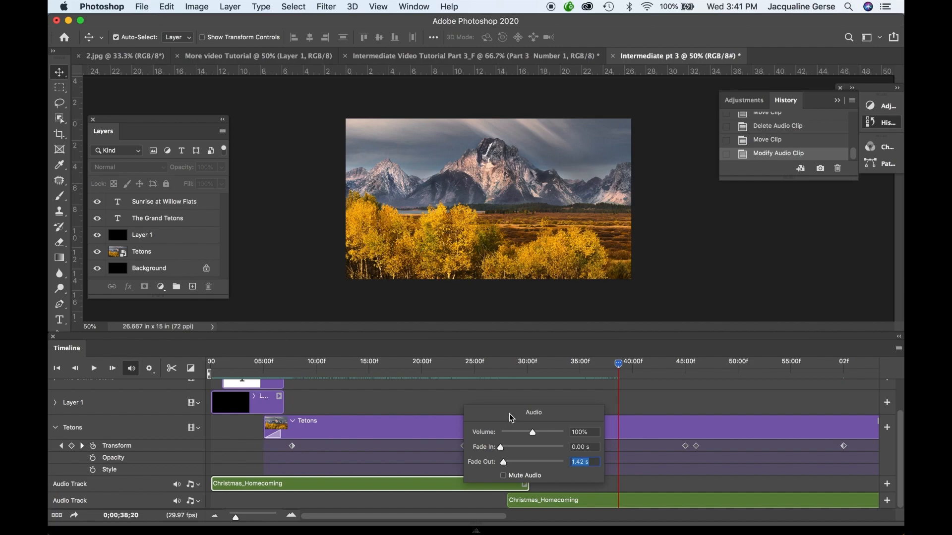
{"action": "left_click", "coordinate": [441, 481]}
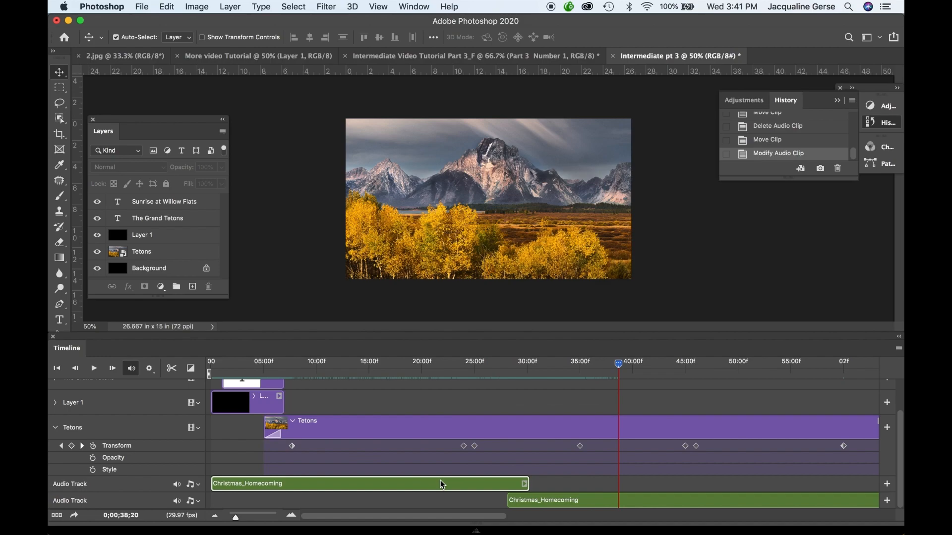
{"action": "left_click", "coordinate": [429, 365]}
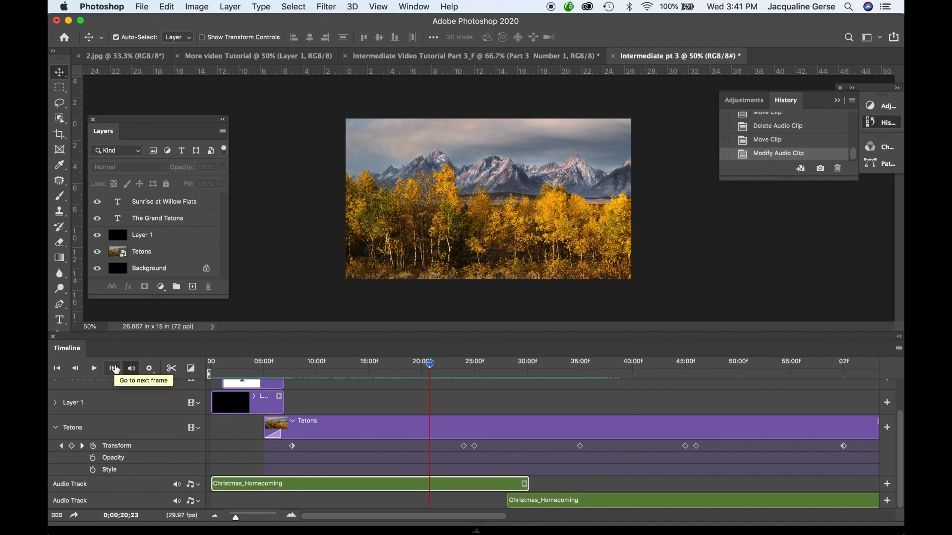
{"action": "left_click", "coordinate": [93, 369]}
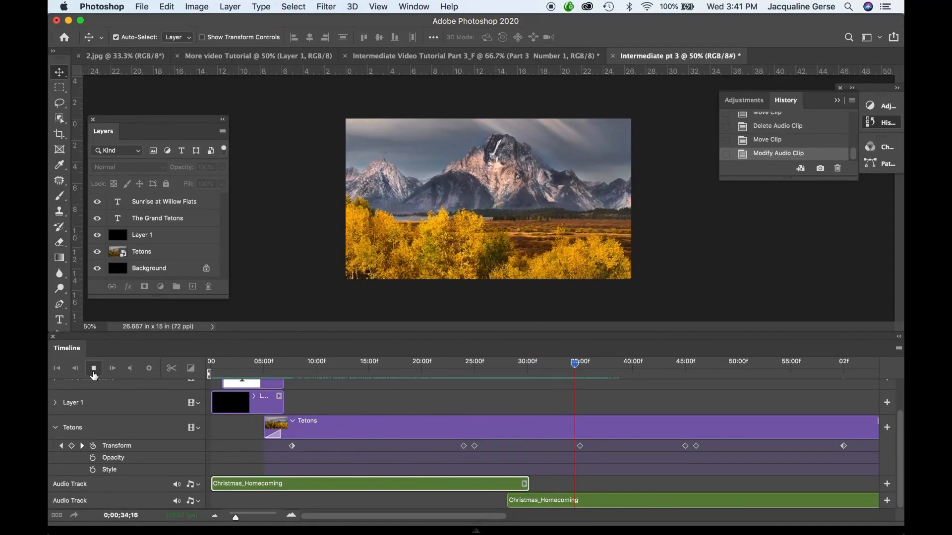
{"action": "left_click", "coordinate": [94, 373]}
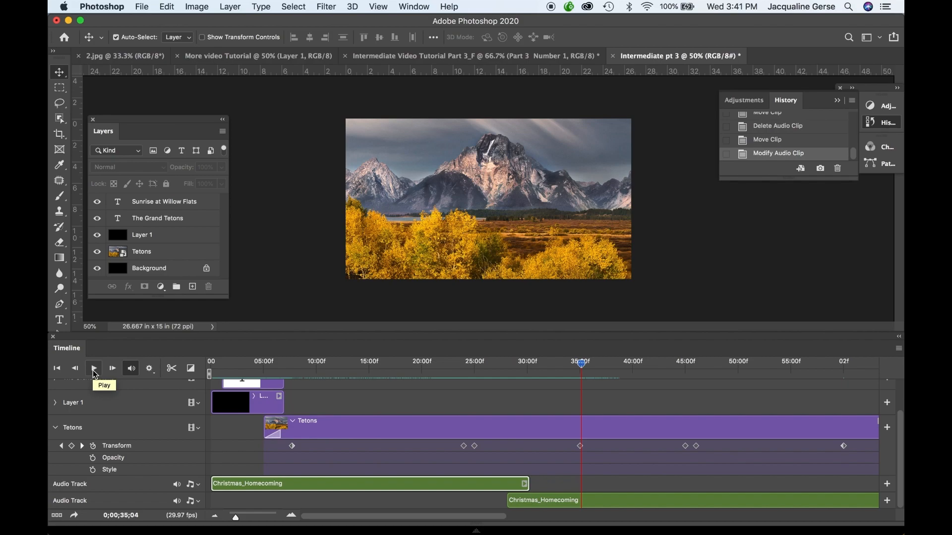
- Move the second music clip to start at about 29 seconds and play the transition from about 26 seconds
{"action": "left_click", "coordinate": [556, 504]}
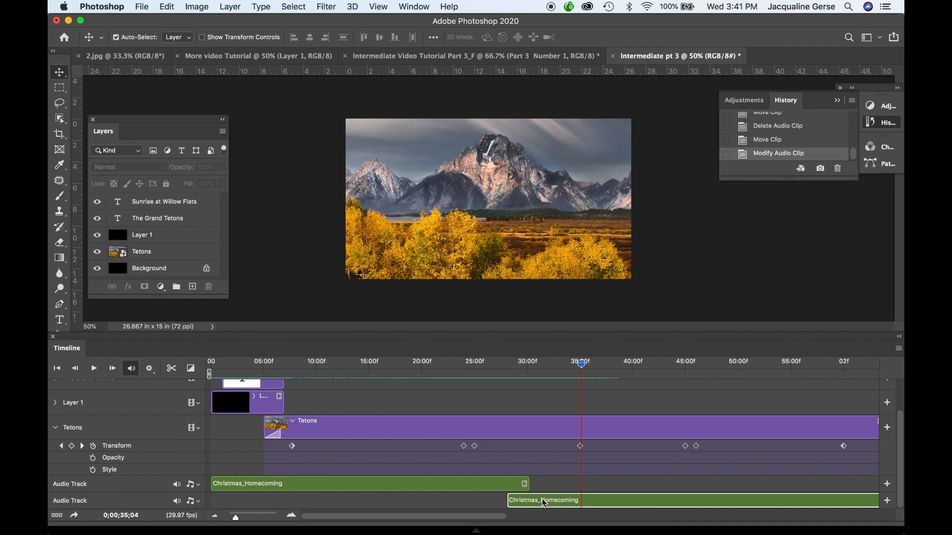
{"action": "left_click_drag", "start_coordinate": [544, 503], "coordinate": [553, 500]}
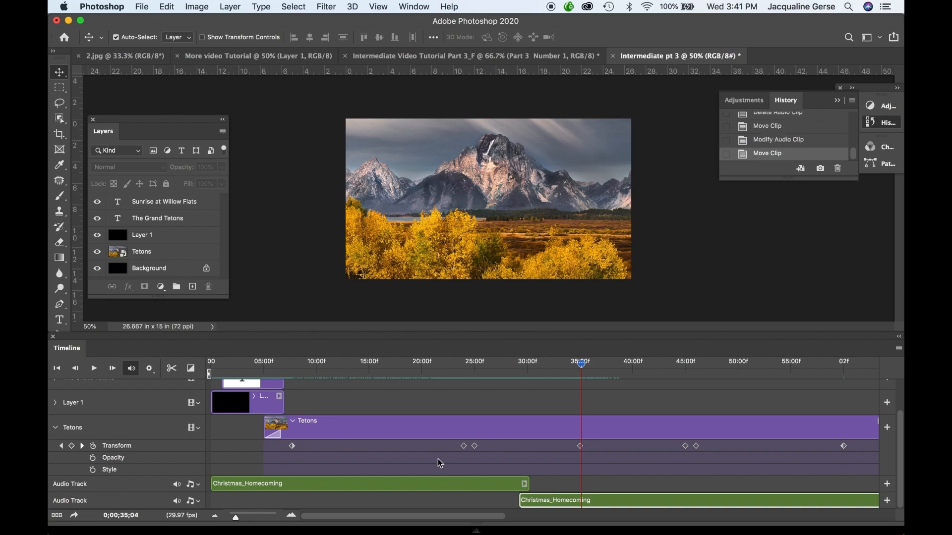
{"action": "left_click", "coordinate": [484, 368]}
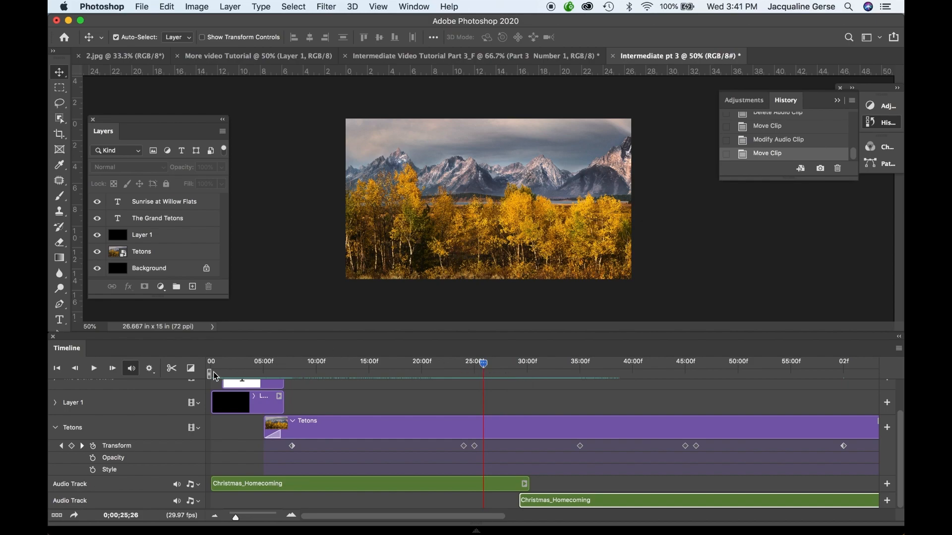
{"action": "left_click", "coordinate": [96, 371]}
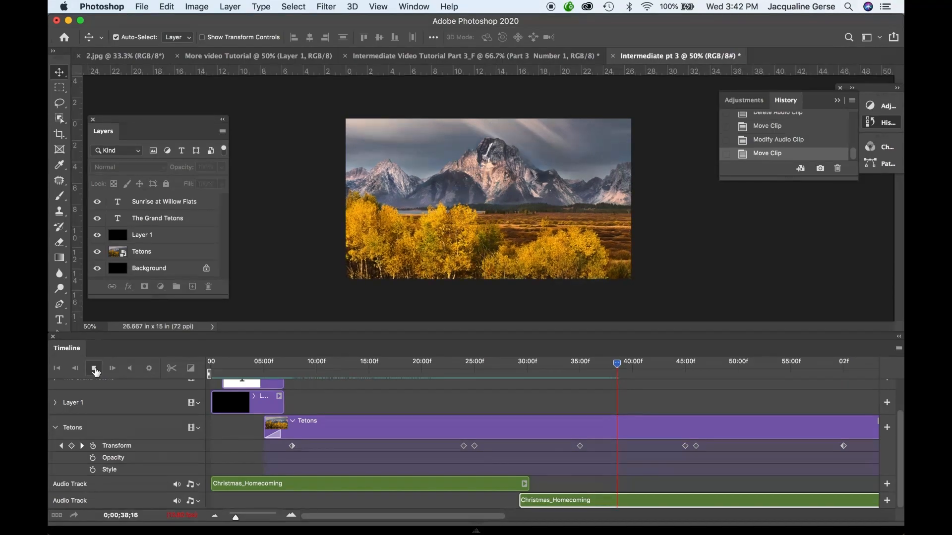
{"action": "left_click", "coordinate": [94, 366]}
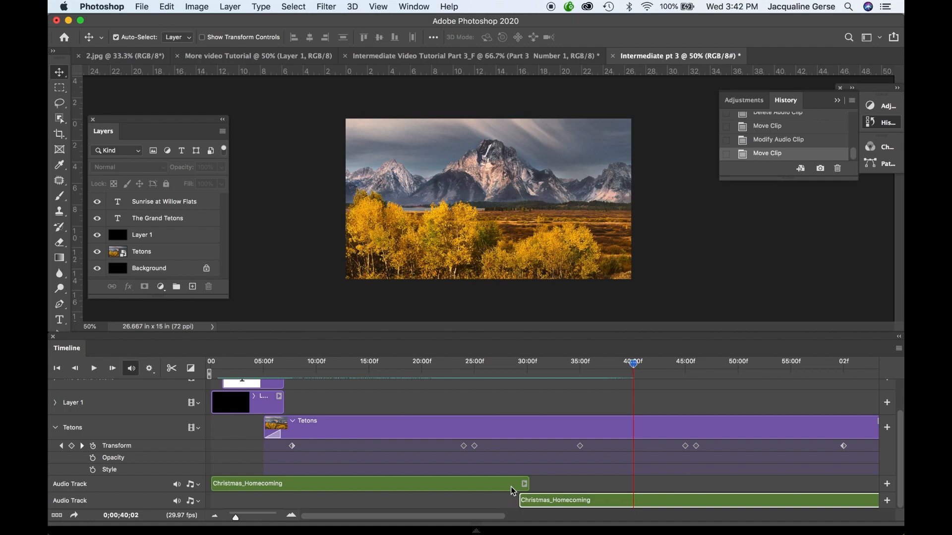
- Add a short fade-in to the second music clip and play the transition from about 27 seconds
{"action": "right_click", "coordinate": [578, 501]}
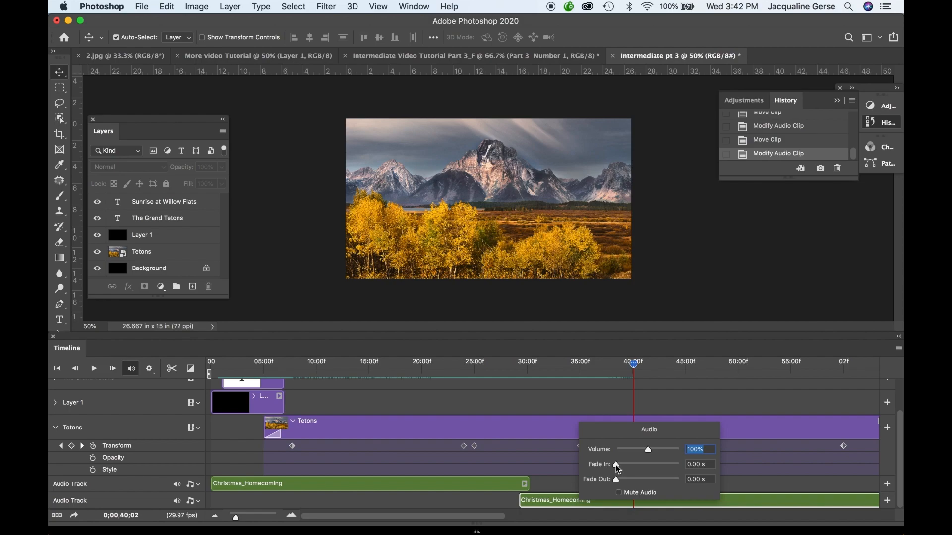
{"action": "left_click_drag", "start_coordinate": [618, 469], "coordinate": [619, 468]}
{"action": "left_click", "coordinate": [531, 503]}
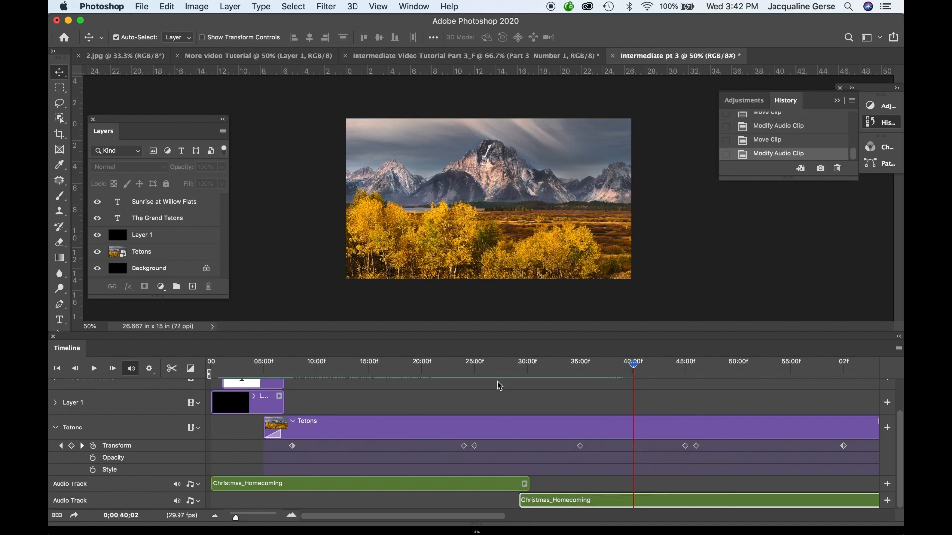
{"action": "left_click", "coordinate": [493, 363]}
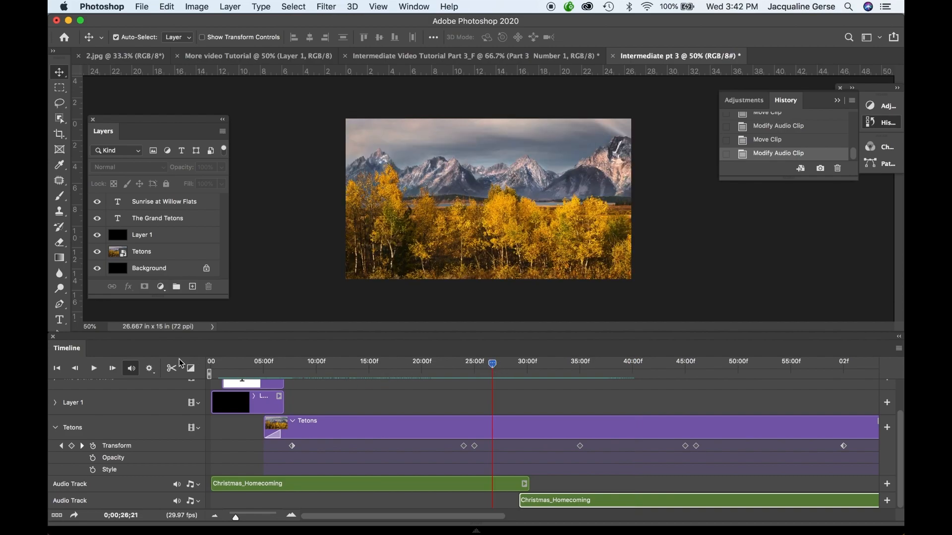
{"action": "left_click", "coordinate": [92, 371]}
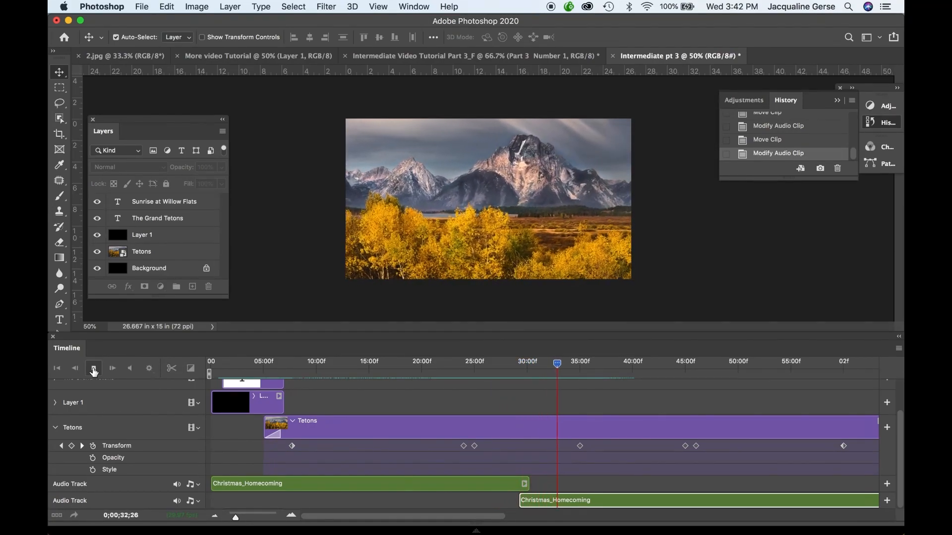
{"action": "left_click", "coordinate": [94, 370]}
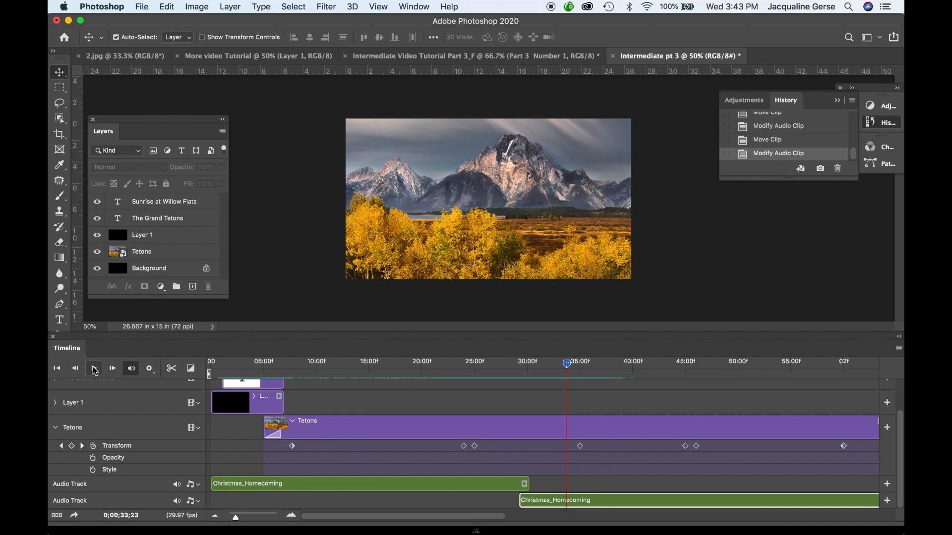
- Trim the end of the second music clip to about 1:11, shortly past the end of the Tetons clip
{"action": "scroll", "coordinate": [457, 421], "scroll_direction": "right", "scroll_amount": 10}
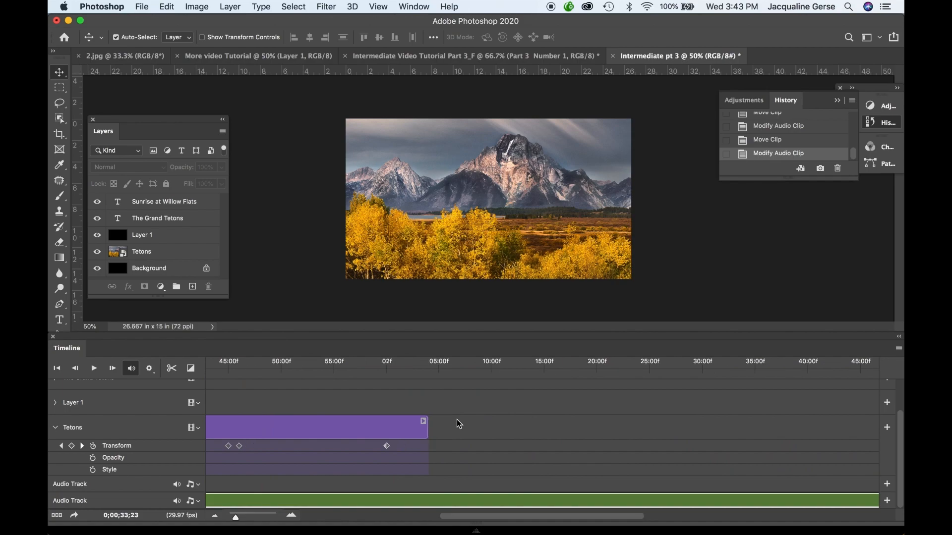
{"action": "scroll", "coordinate": [458, 420], "scroll_direction": "right", "scroll_amount": 10}
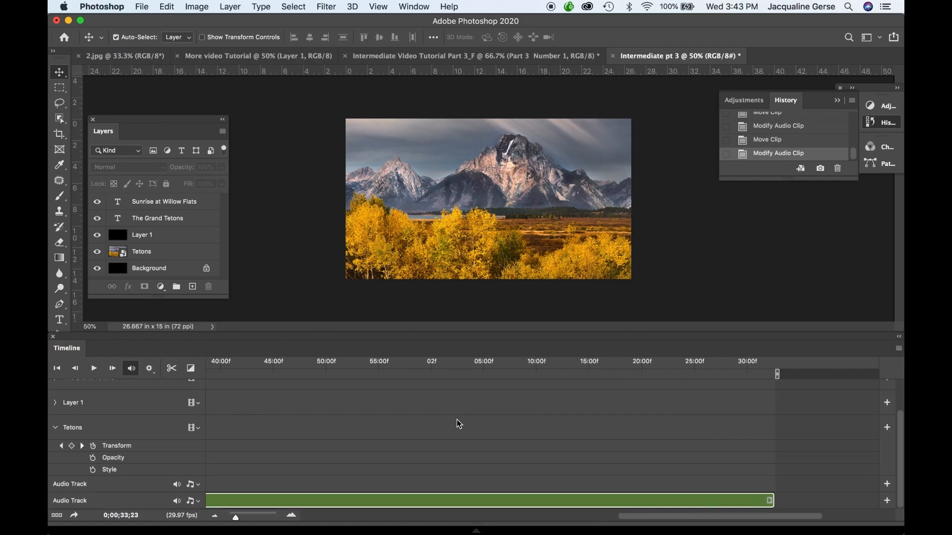
{"action": "scroll", "coordinate": [457, 419], "scroll_direction": "left", "scroll_amount": 10}
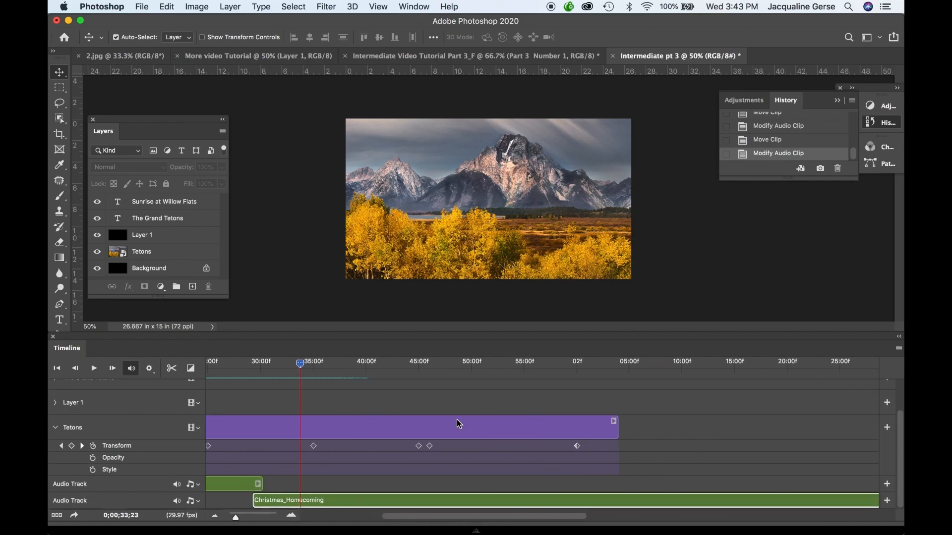
{"action": "scroll", "coordinate": [458, 420], "scroll_direction": "right", "scroll_amount": 10}
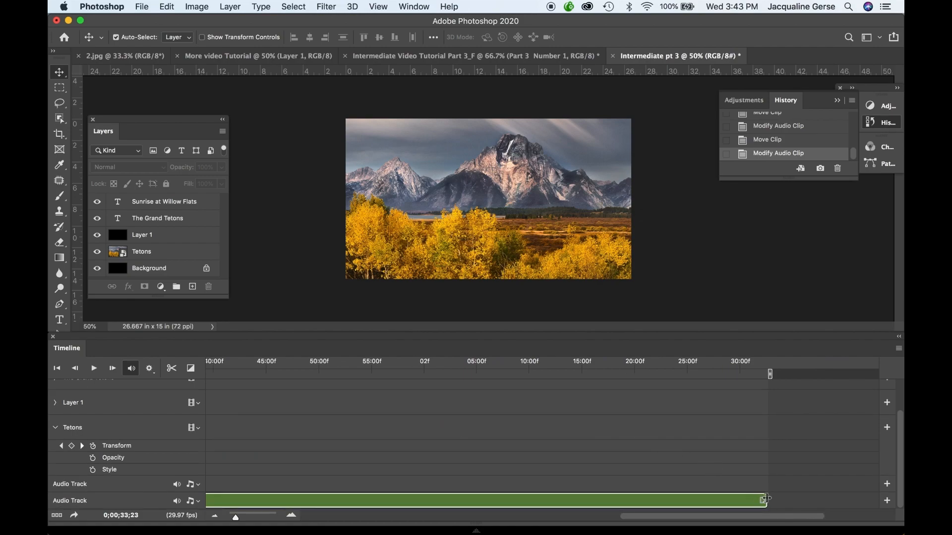
{"action": "left_click_drag", "start_coordinate": [766, 498], "coordinate": [398, 504]}
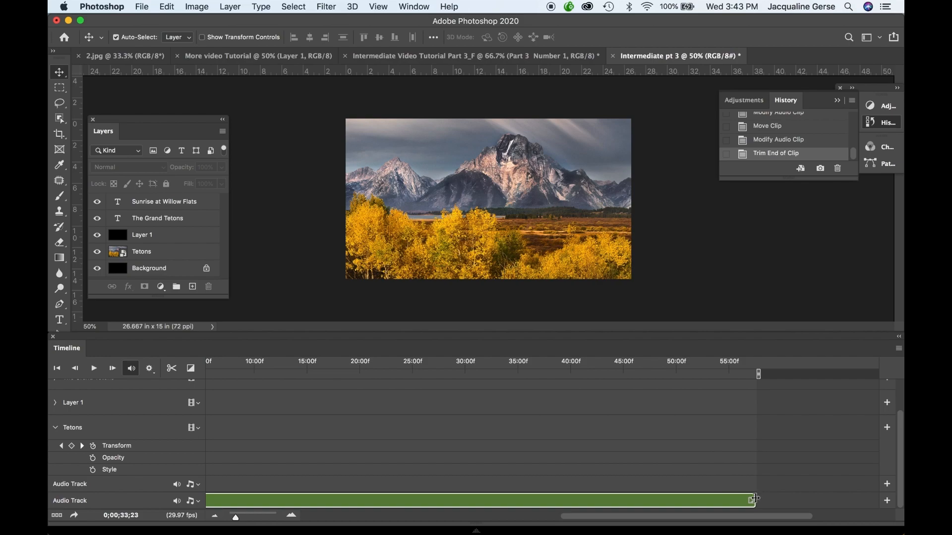
{"action": "left_click_drag", "start_coordinate": [755, 498], "coordinate": [263, 491]}
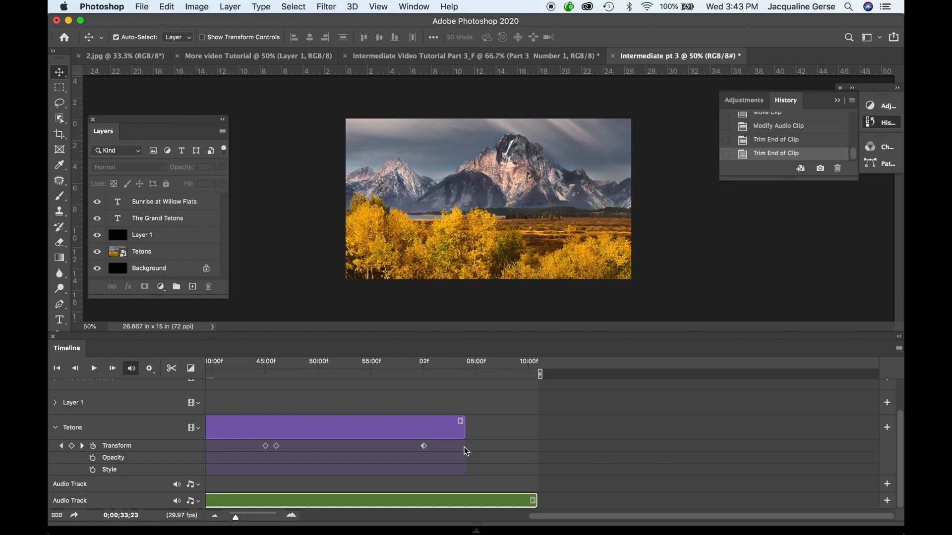
- Add a 4.11 s Fade With Black transition to the end of the Tetons clip
{"action": "scroll", "coordinate": [466, 451], "scroll_direction": "left", "scroll_amount": 8}
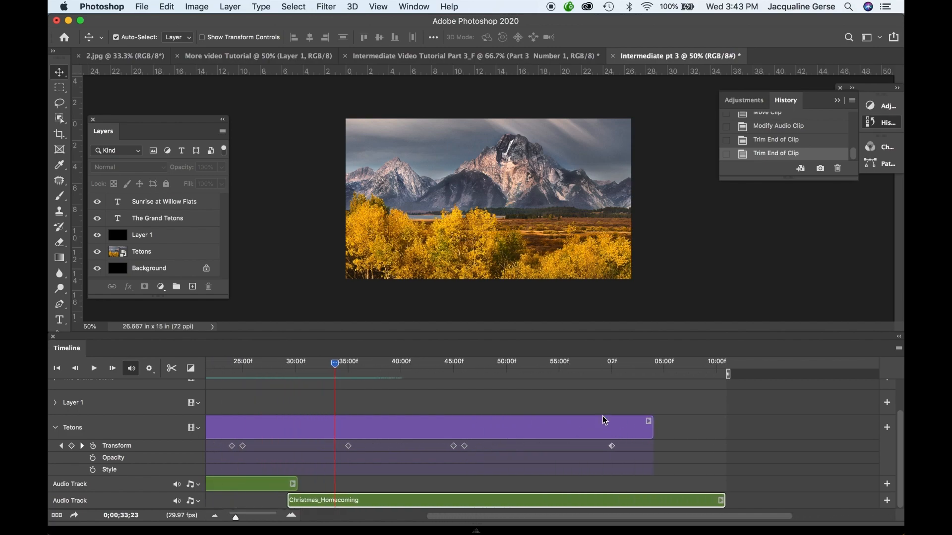
{"action": "left_click", "coordinate": [622, 367]}
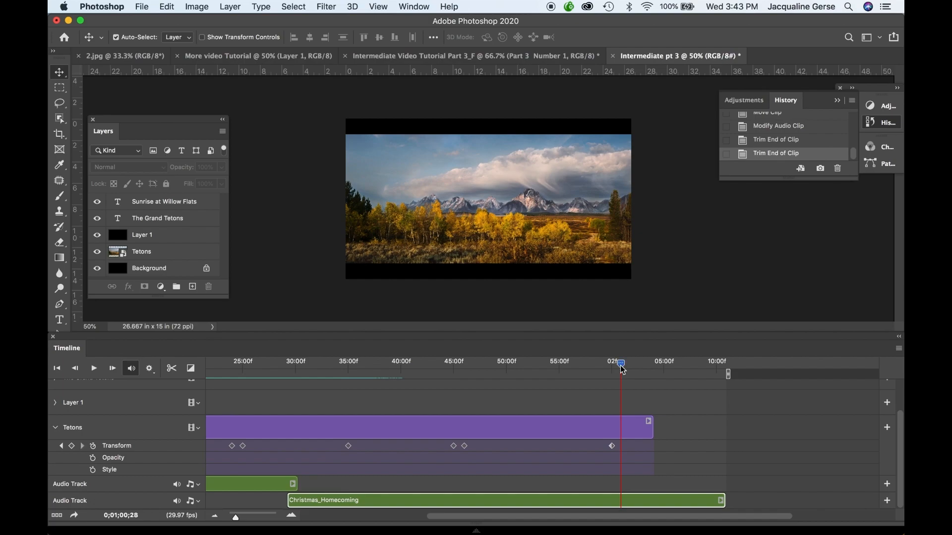
{"action": "mouse_move", "coordinate": [622, 370]}
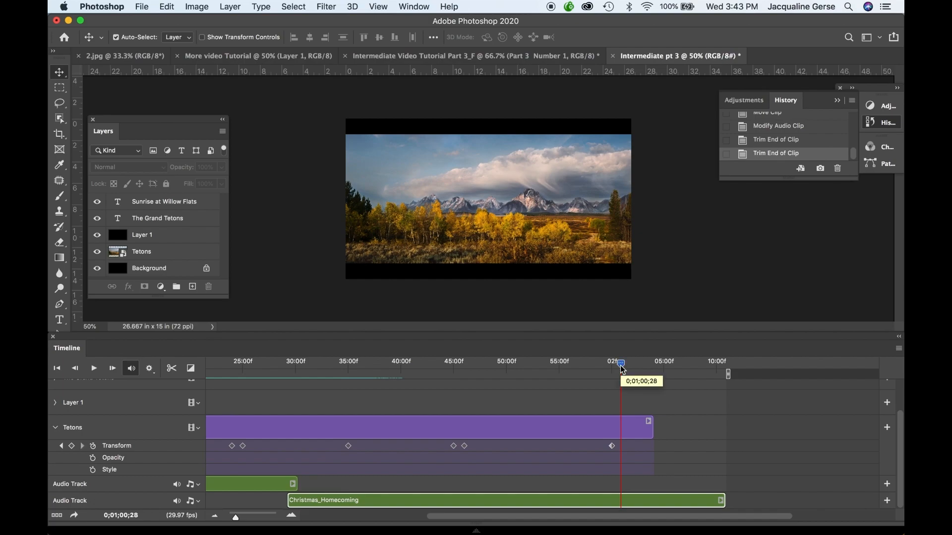
{"action": "mouse_move", "coordinate": [623, 370]}
{"action": "left_mouse_down"}
{"action": "mouse_move", "coordinate": [659, 371]}
{"action": "mouse_move", "coordinate": [621, 375]}
{"action": "mouse_move", "coordinate": [630, 375]}
{"action": "left_mouse_up"}
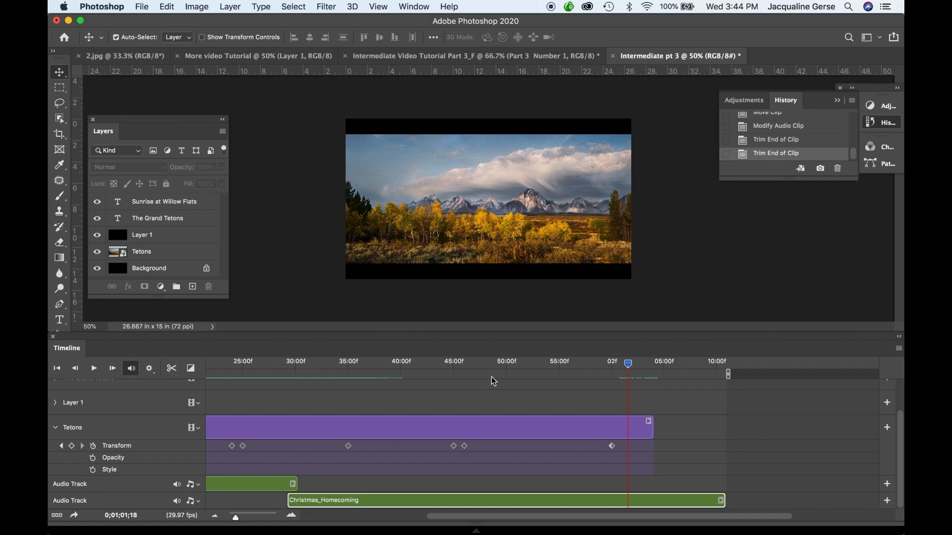
{"action": "left_click", "coordinate": [192, 371]}
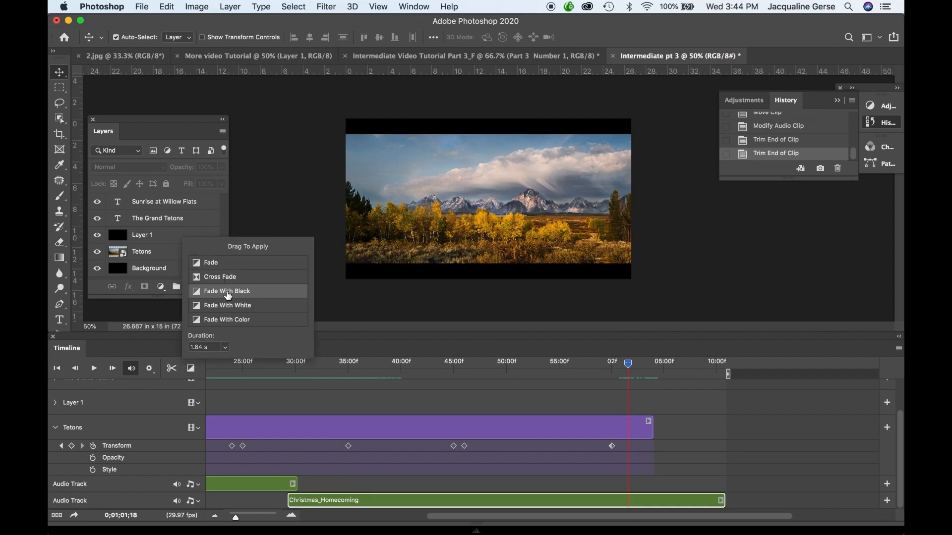
{"action": "left_click", "coordinate": [226, 348]}
{"action": "left_click_drag", "start_coordinate": [223, 360], "coordinate": [239, 362]}
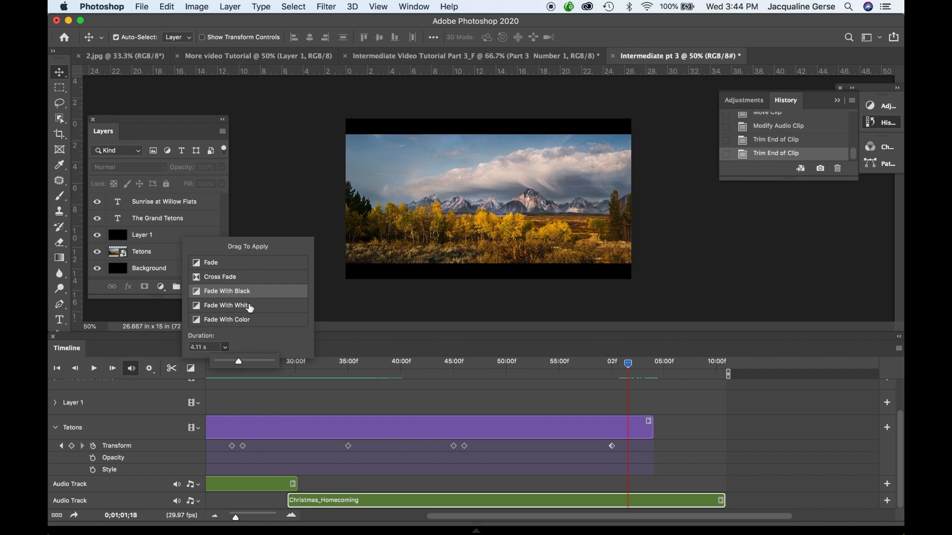
{"action": "left_click", "coordinate": [200, 296]}
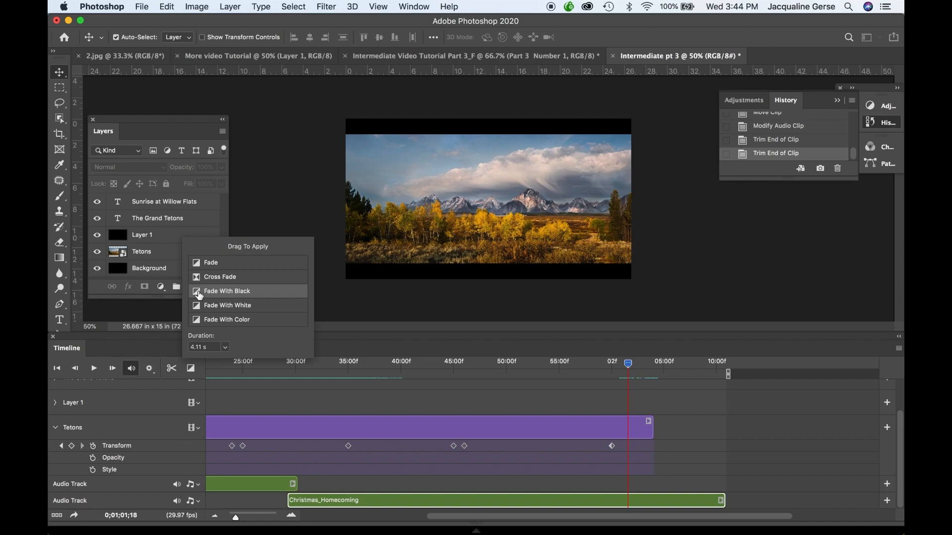
{"action": "left_click_drag", "start_coordinate": [200, 296], "coordinate": [642, 427]}
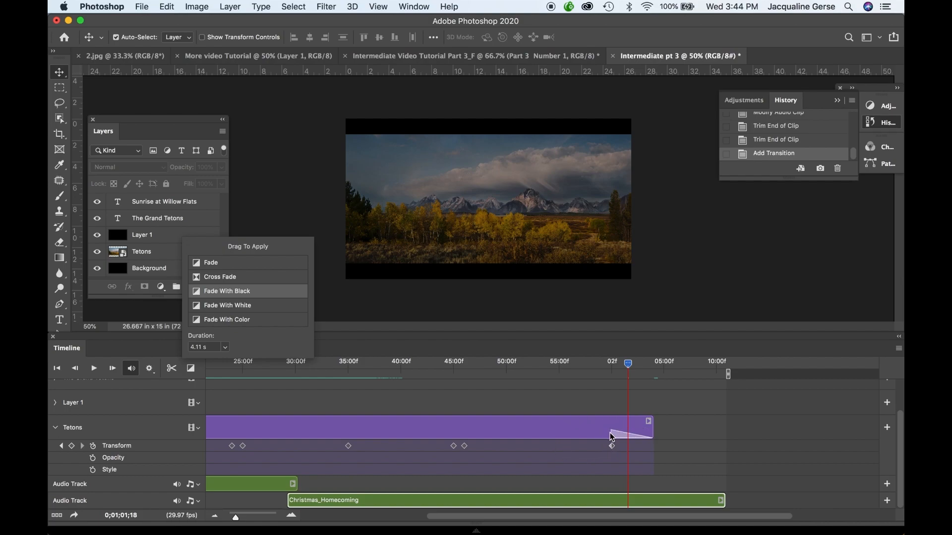
- Check the ending around the last Transform keyframe and extend the end of the Tetons clip to about 1:08
{"action": "left_click", "coordinate": [629, 366]}
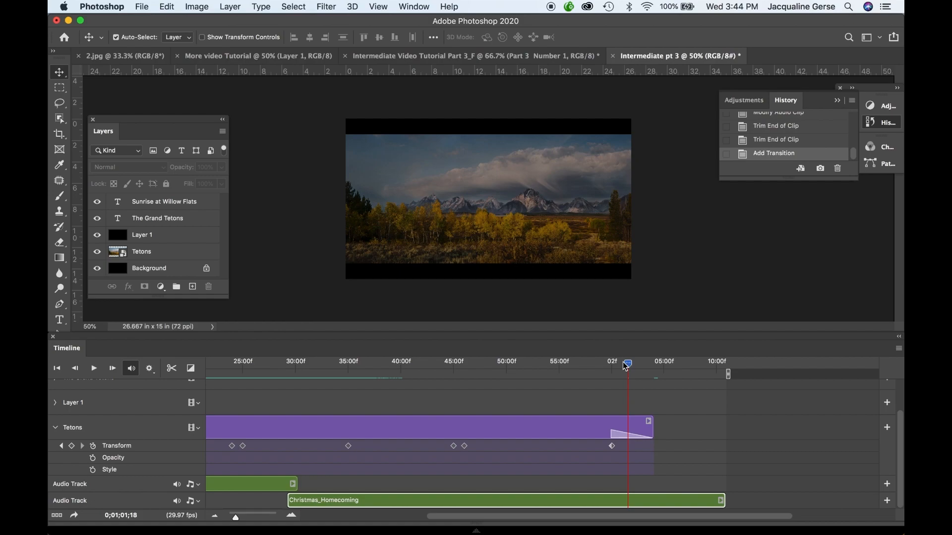
{"action": "left_click", "coordinate": [613, 367]}
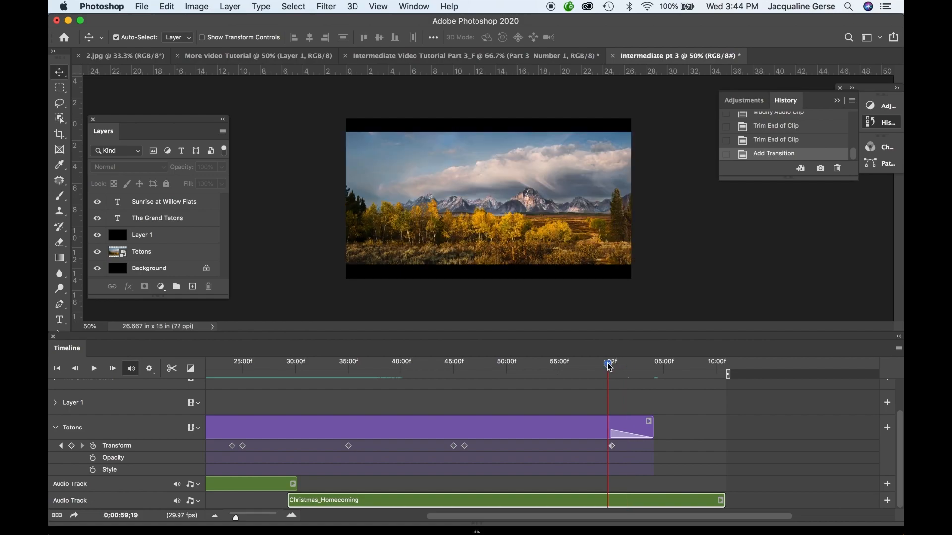
{"action": "mouse_move", "coordinate": [614, 367]}
{"action": "left_mouse_down"}
{"action": "mouse_move", "coordinate": [633, 368]}
{"action": "mouse_move", "coordinate": [612, 372]}
{"action": "left_mouse_up"}
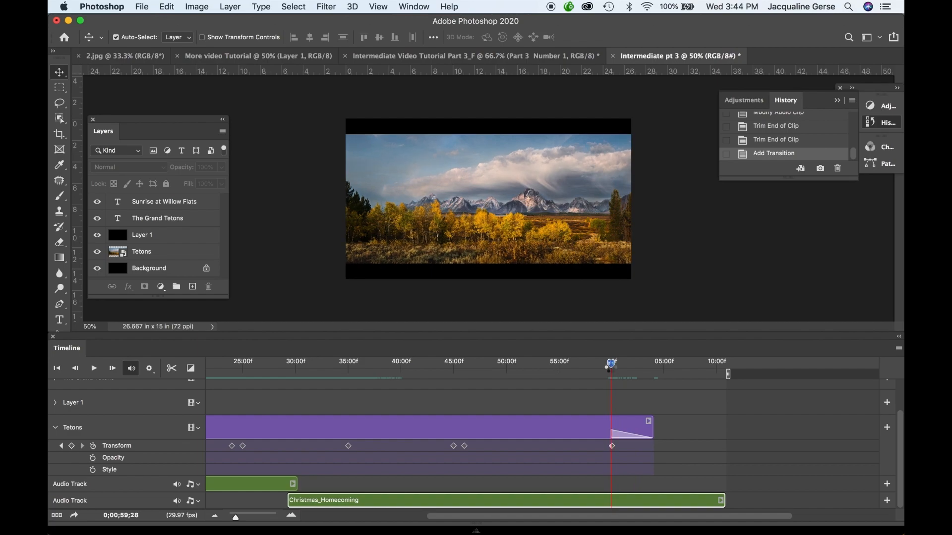
{"action": "left_click", "coordinate": [652, 429]}
{"action": "left_click_drag", "start_coordinate": [652, 430], "coordinate": [675, 429]}
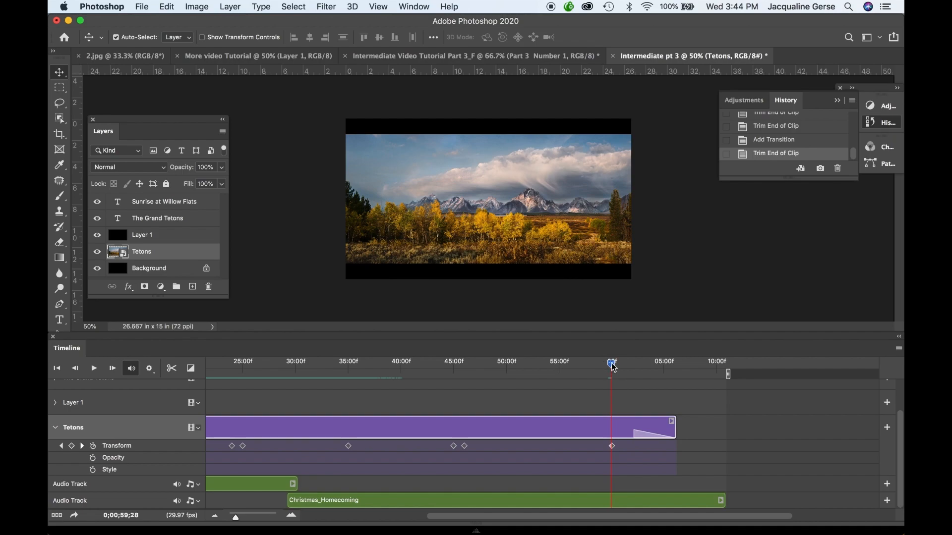
{"action": "mouse_move", "coordinate": [611, 364]}
{"action": "left_mouse_down"}
{"action": "mouse_move", "coordinate": [649, 373]}
{"action": "mouse_move", "coordinate": [613, 368]}
{"action": "left_mouse_up"}
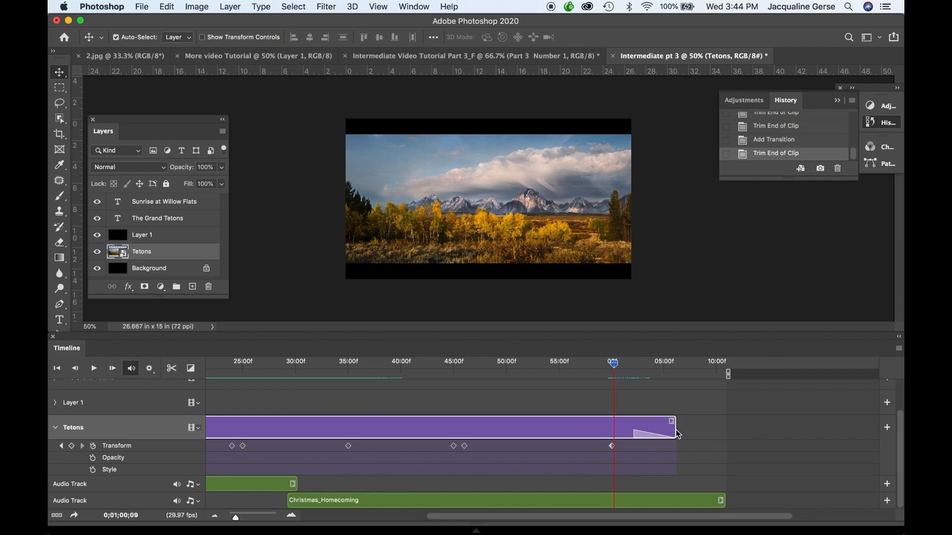
{"action": "left_click_drag", "start_coordinate": [674, 428], "coordinate": [692, 429]}
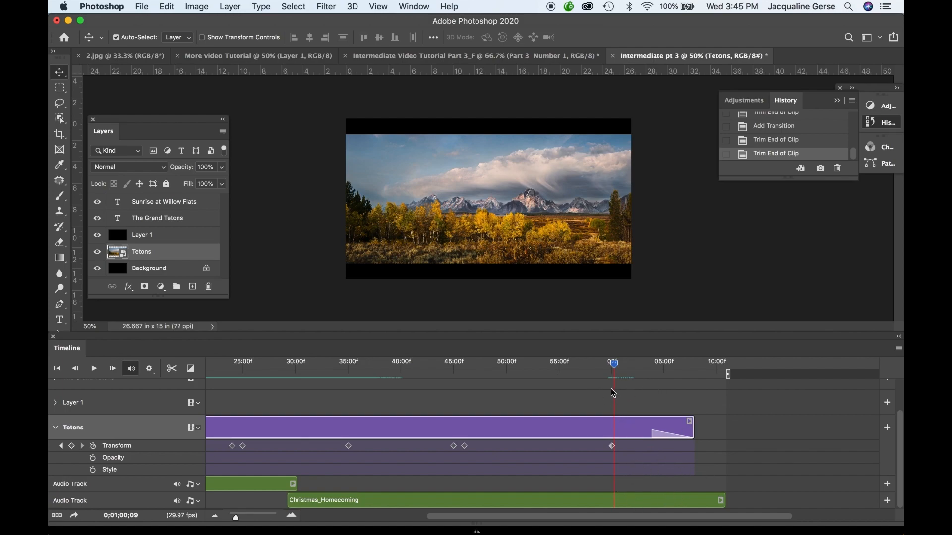
- Play the end of the video from about 53 seconds to check the zoom-out and fade to black
{"action": "left_click", "coordinate": [542, 364]}
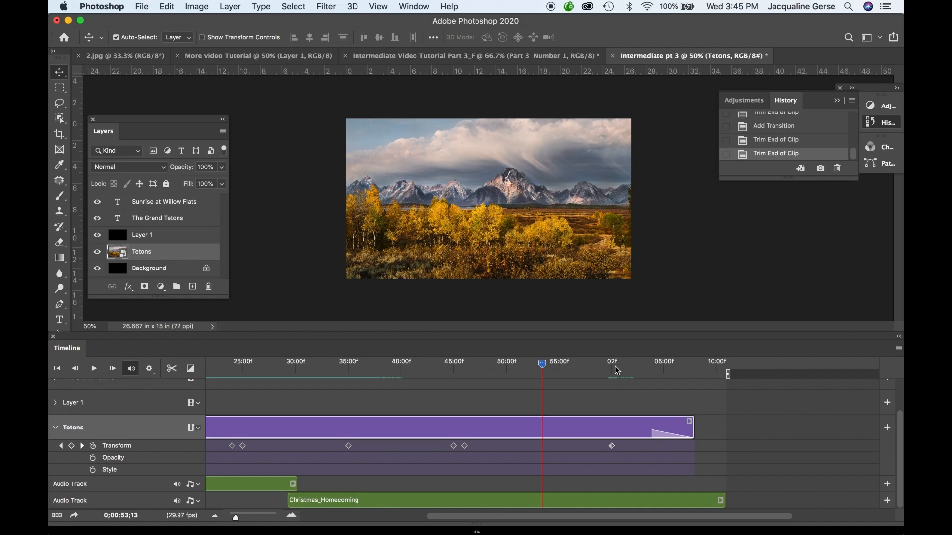
{"action": "left_click", "coordinate": [95, 371]}
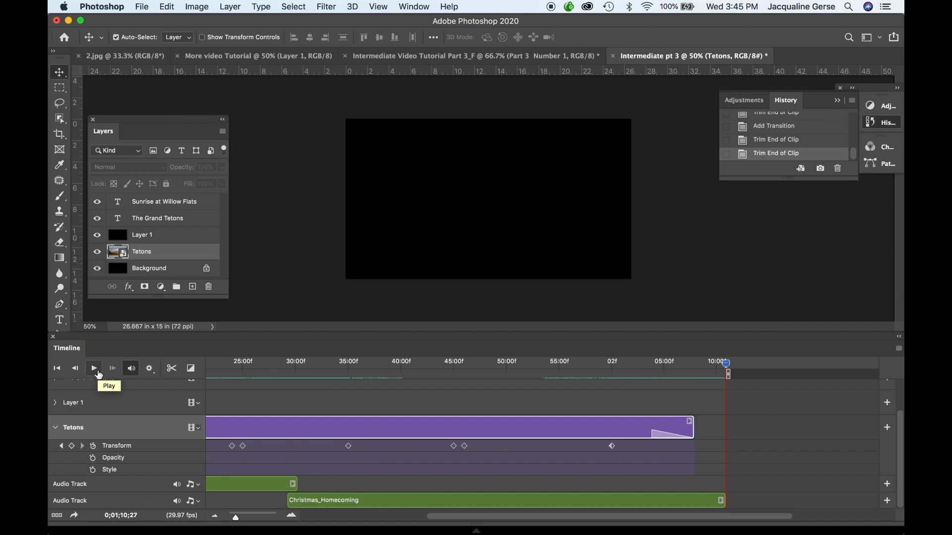
{"action": "left_click", "coordinate": [98, 374]}
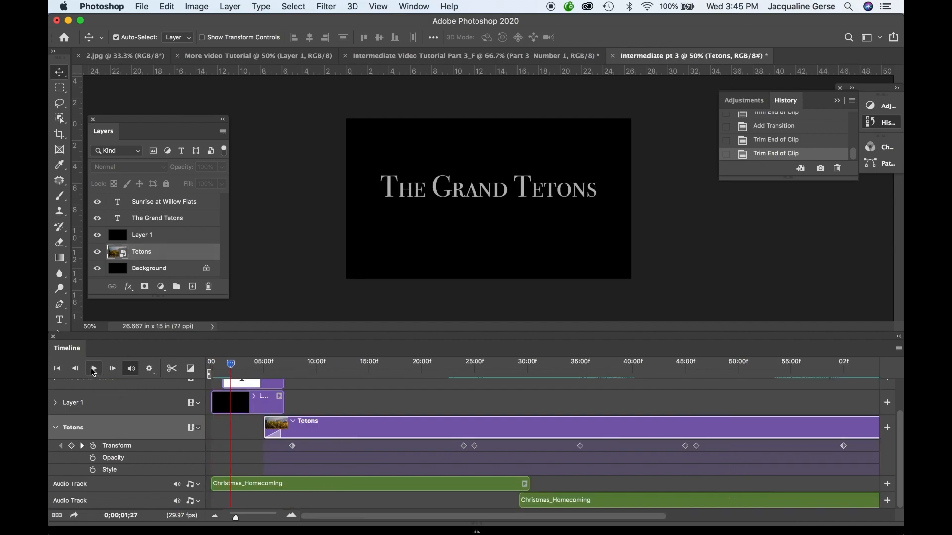
- Set a 4.67 s fade-out on the second music clip and play the ending from about 1:01
{"action": "scroll", "coordinate": [572, 432], "scroll_direction": "right", "scroll_amount": 10}
{"action": "scroll", "coordinate": [572, 432], "scroll_direction": "up", "scroll_amount": 1}
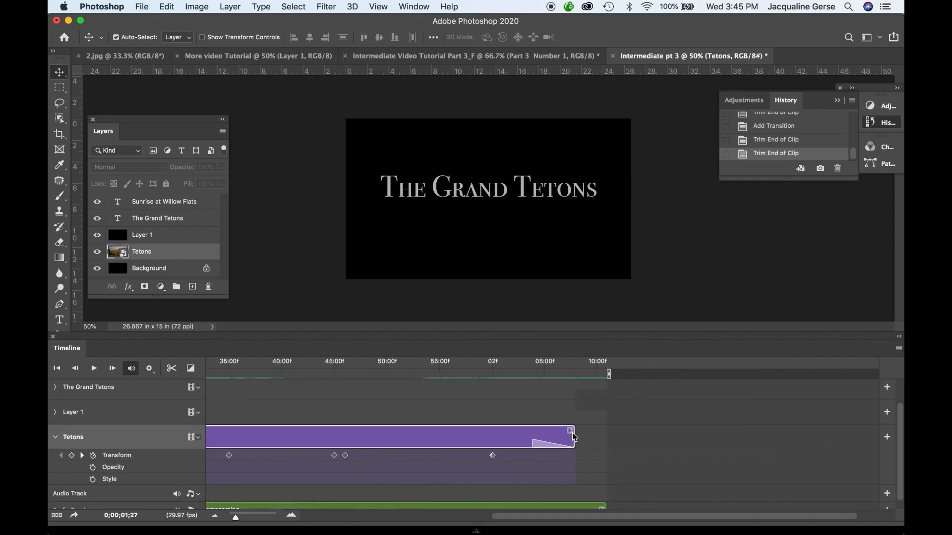
{"action": "scroll", "coordinate": [574, 437], "scroll_direction": "down", "scroll_amount": 1}
{"action": "scroll", "coordinate": [574, 437], "scroll_direction": "left", "scroll_amount": 1}
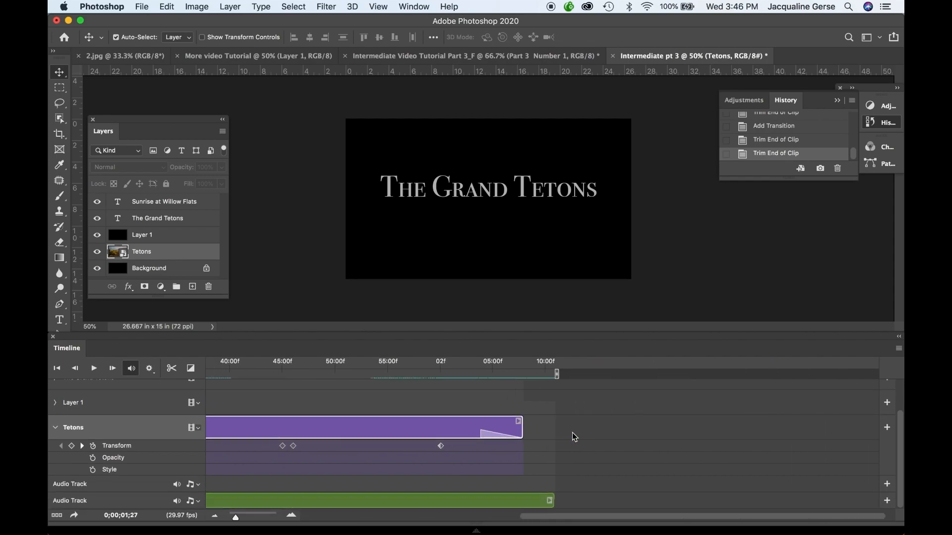
{"action": "left_click", "coordinate": [519, 501]}
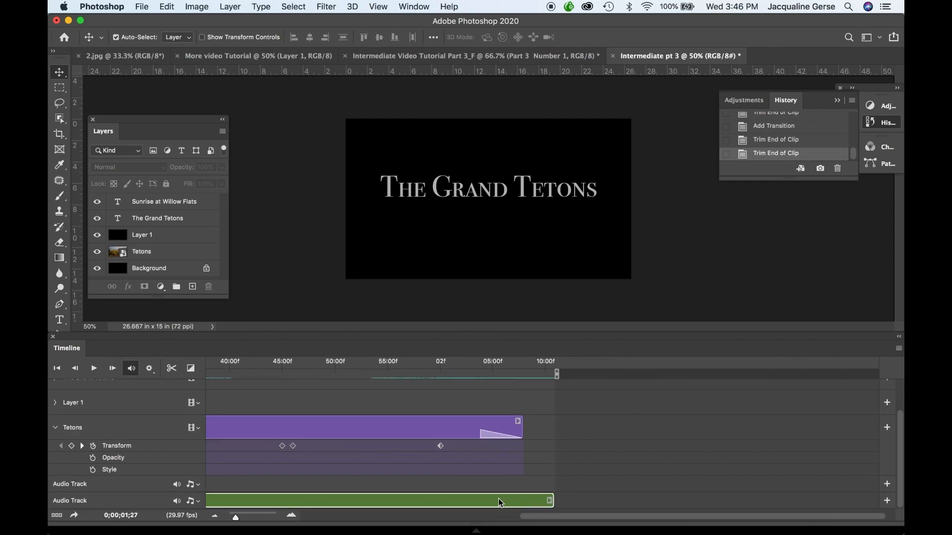
{"action": "right_click", "coordinate": [498, 498]}
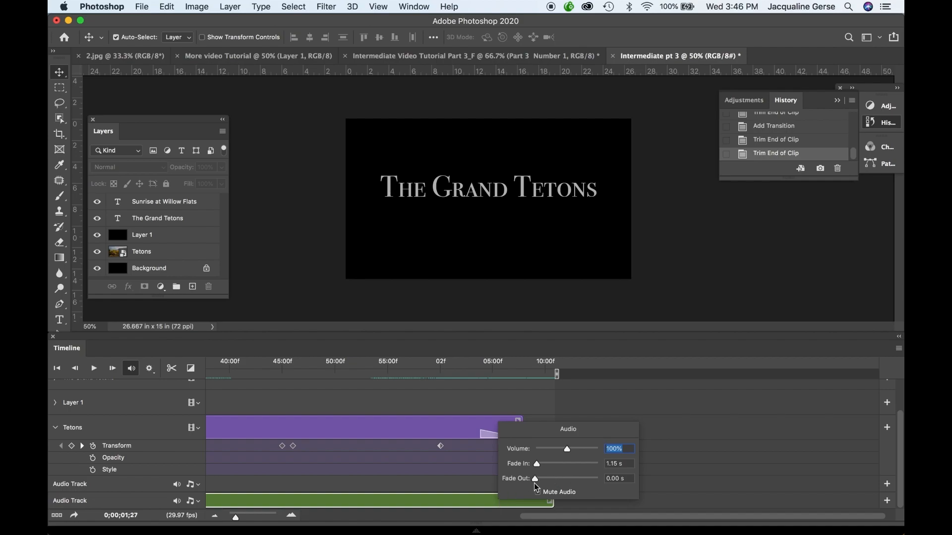
{"action": "left_click_drag", "start_coordinate": [535, 480], "coordinate": [546, 480]}
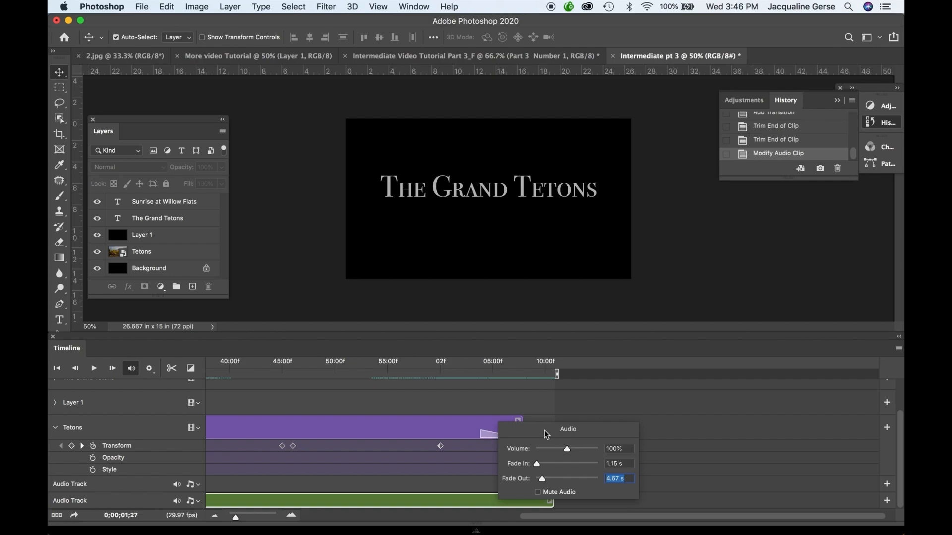
{"action": "left_click", "coordinate": [560, 403]}
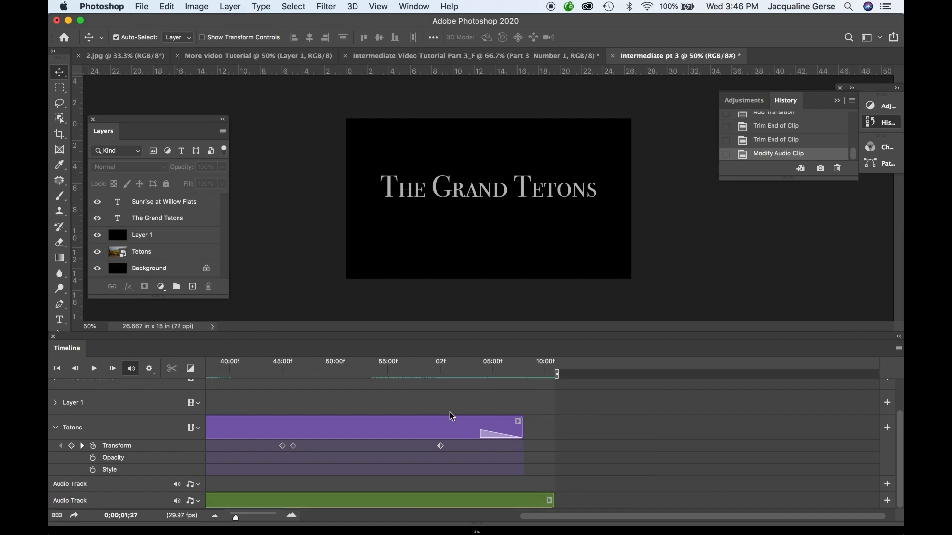
{"action": "left_click", "coordinate": [453, 364]}
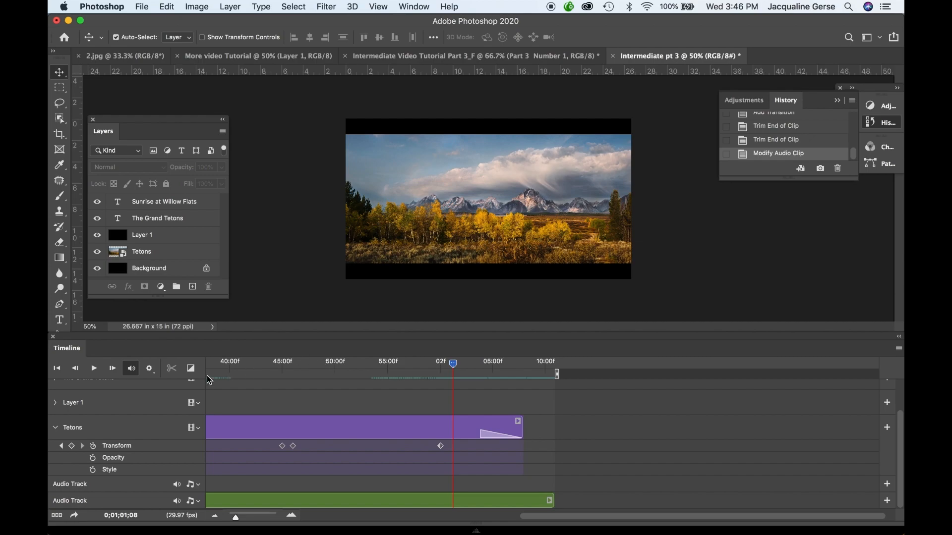
{"action": "left_click", "coordinate": [94, 369]}
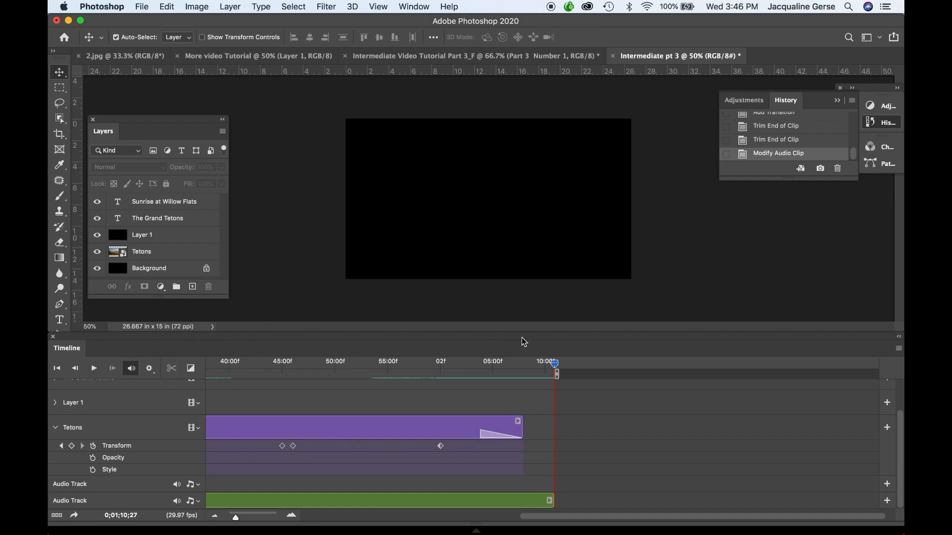
- Extend the end of the second music clip to about 1:12 and play the ending from about 1:08
{"action": "left_click_drag", "start_coordinate": [555, 363], "coordinate": [528, 362]}
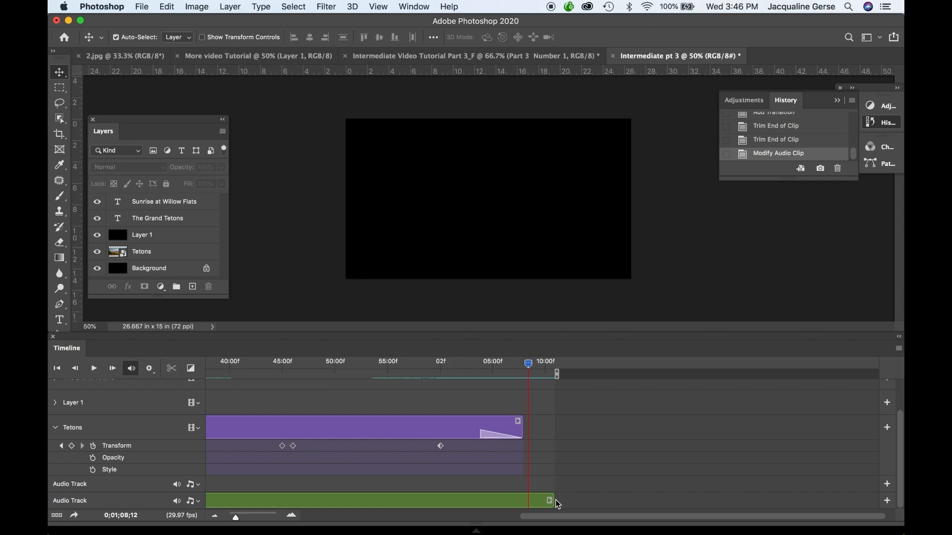
{"action": "left_click_drag", "start_coordinate": [554, 501], "coordinate": [570, 501]}
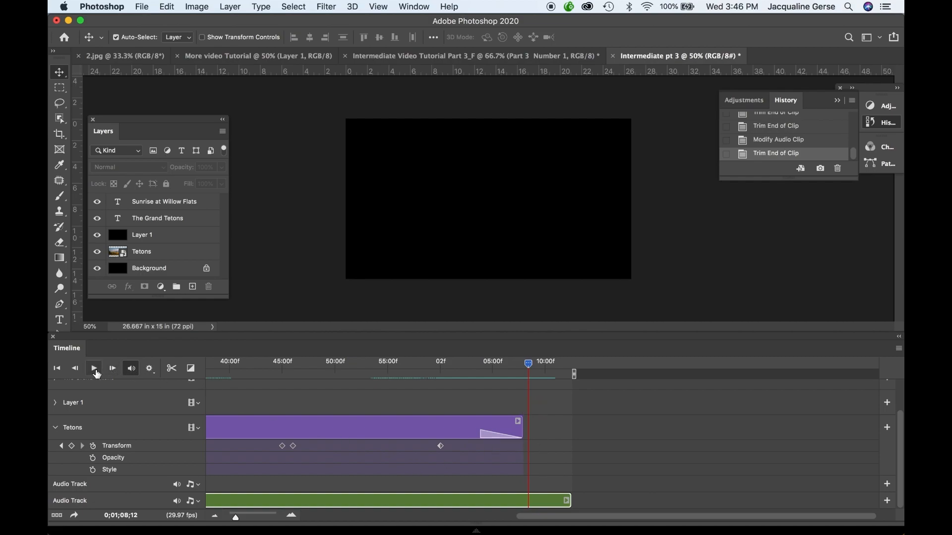
{"action": "left_click", "coordinate": [94, 369]}
{"action": "left_click", "coordinate": [96, 373]}
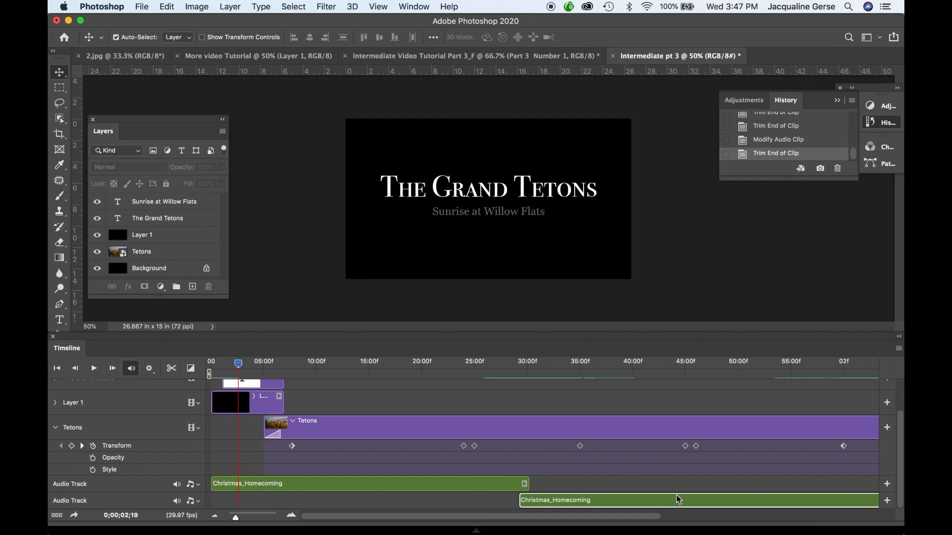
{"action": "scroll", "coordinate": [676, 495], "scroll_direction": "right", "scroll_amount": 10}
{"action": "scroll", "coordinate": [676, 497], "scroll_direction": "left", "scroll_amount": 1}
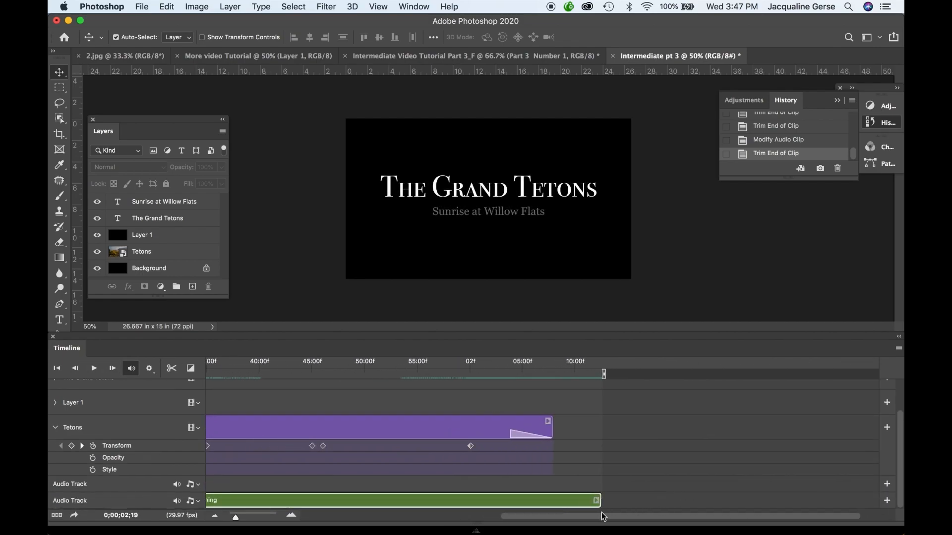
- Extend the second music clip to about 1:13, checking playback from about 1:08, and the Tetons clip to about 1:09
{"action": "left_click_drag", "start_coordinate": [598, 502], "coordinate": [611, 502]}
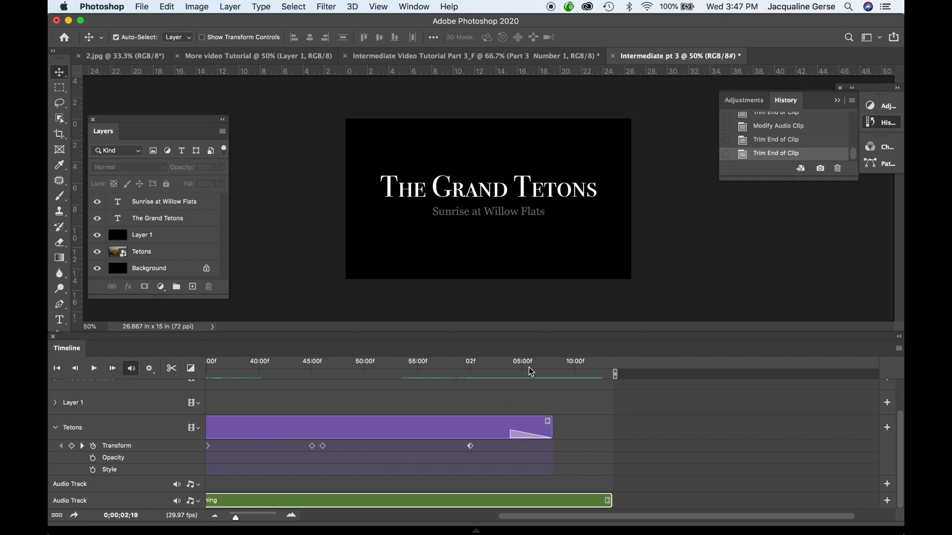
{"action": "left_click", "coordinate": [560, 363]}
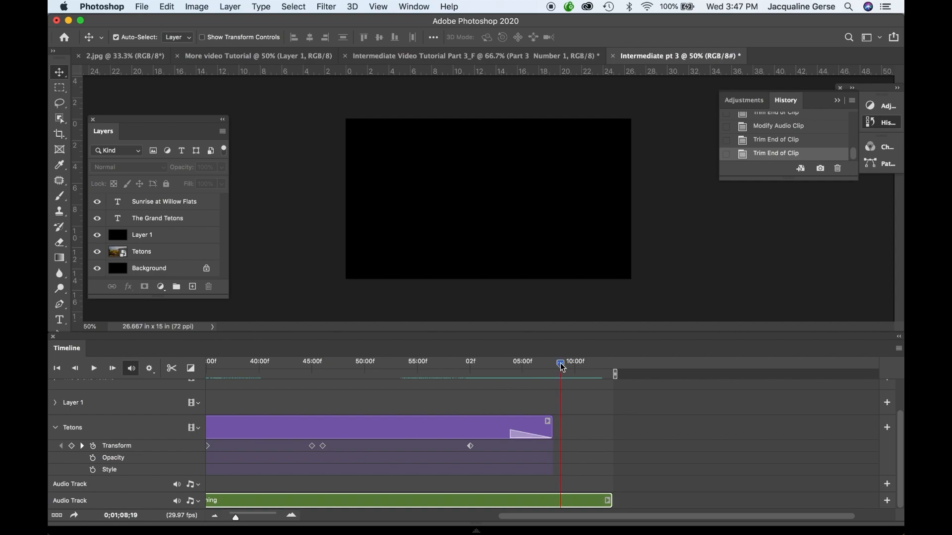
{"action": "left_click", "coordinate": [91, 371]}
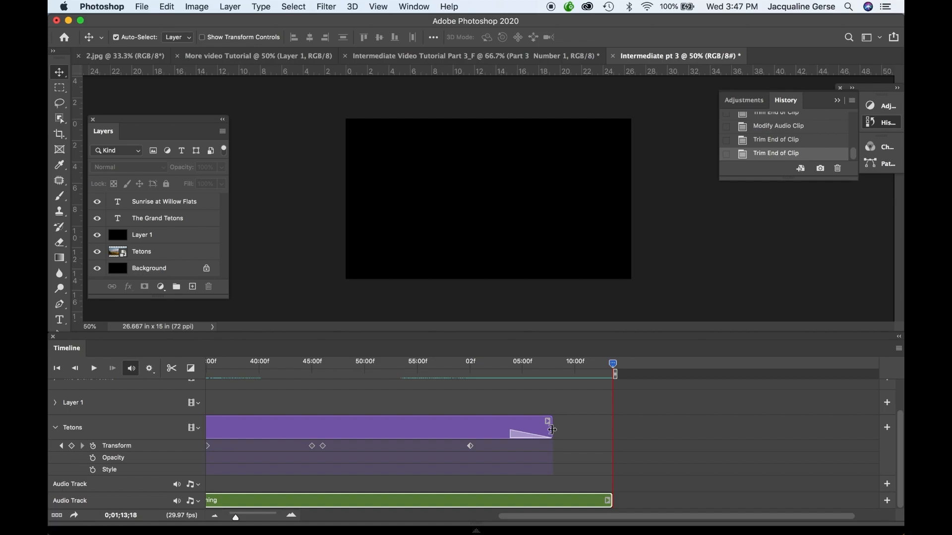
{"action": "left_click_drag", "start_coordinate": [552, 429], "coordinate": [565, 431]}
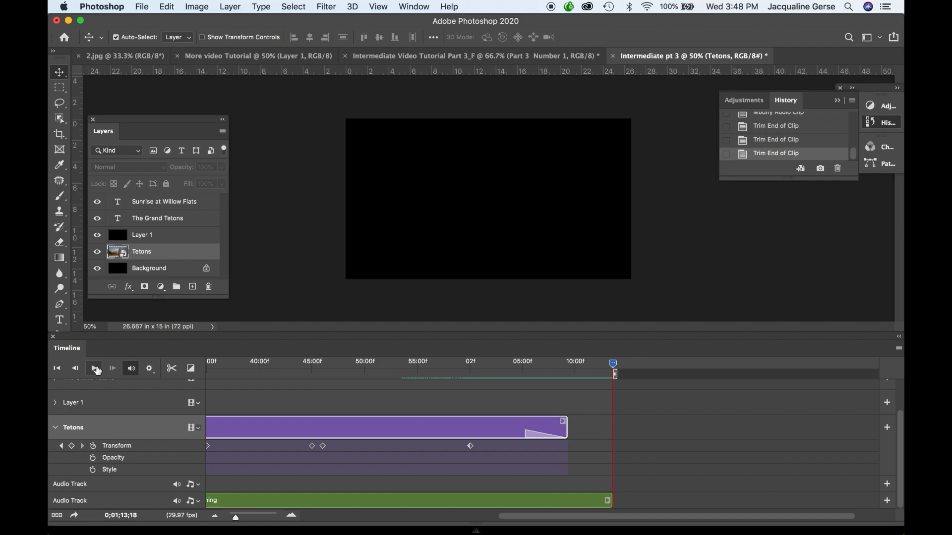
- Start a Render Video export and set its output folder to Latest Video inside Documents/Panning Videos
{"action": "left_click", "coordinate": [142, 7]}
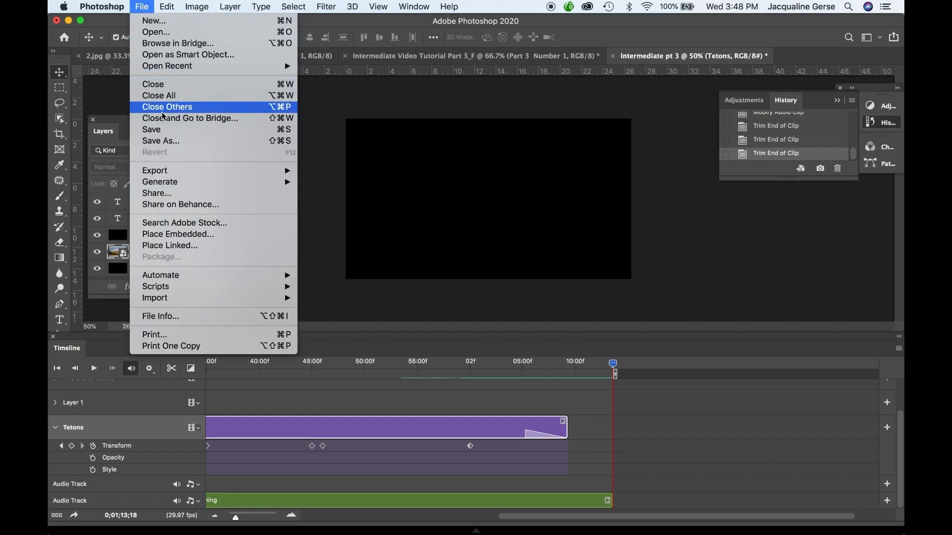
{"action": "mouse_move", "coordinate": [167, 175]}
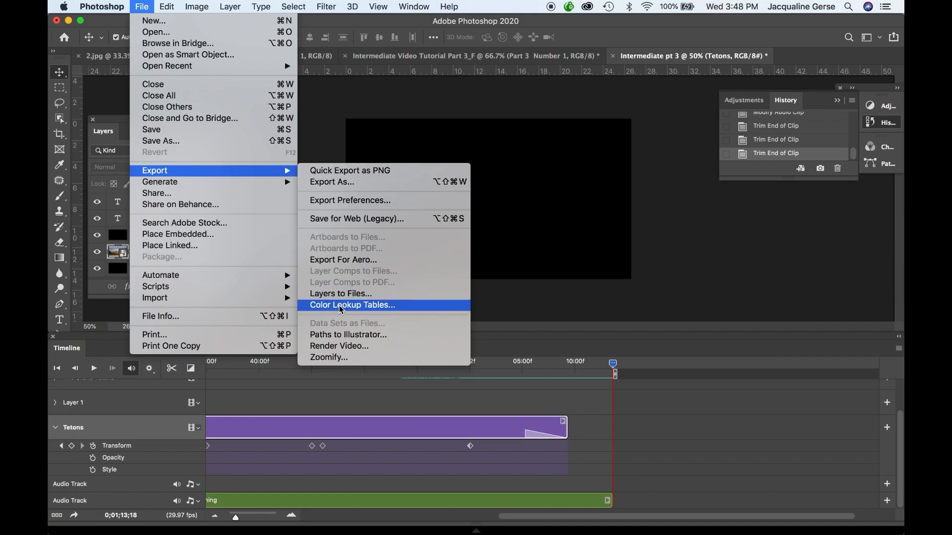
{"action": "left_click", "coordinate": [344, 347]}
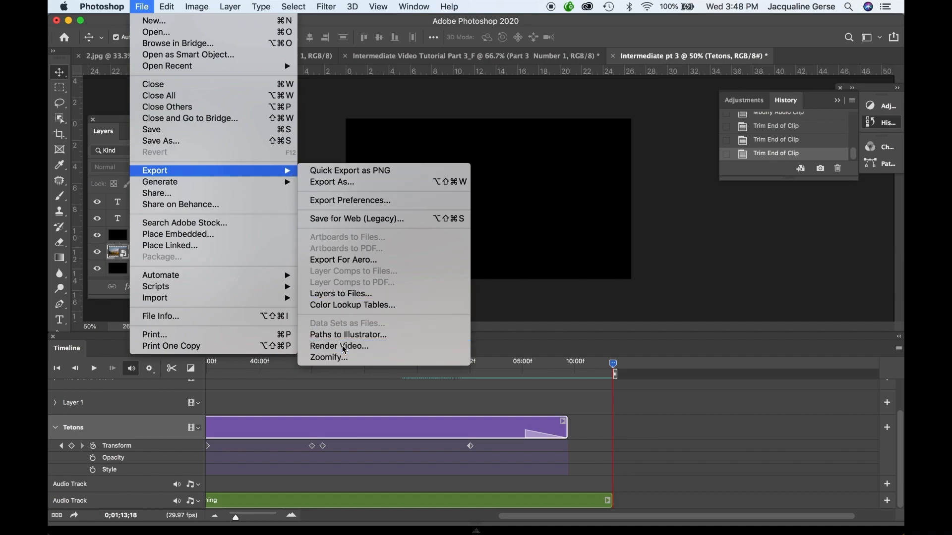
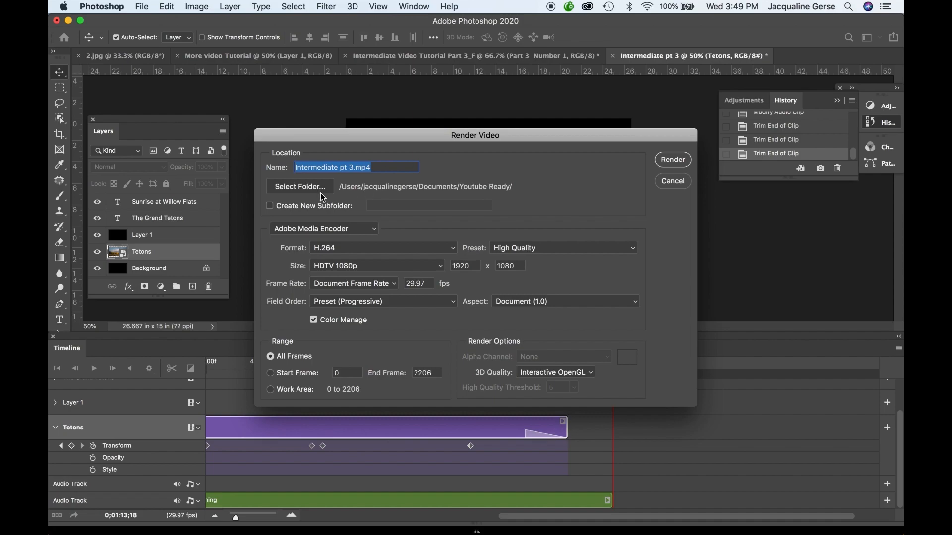
{"action": "left_click", "coordinate": [305, 187]}
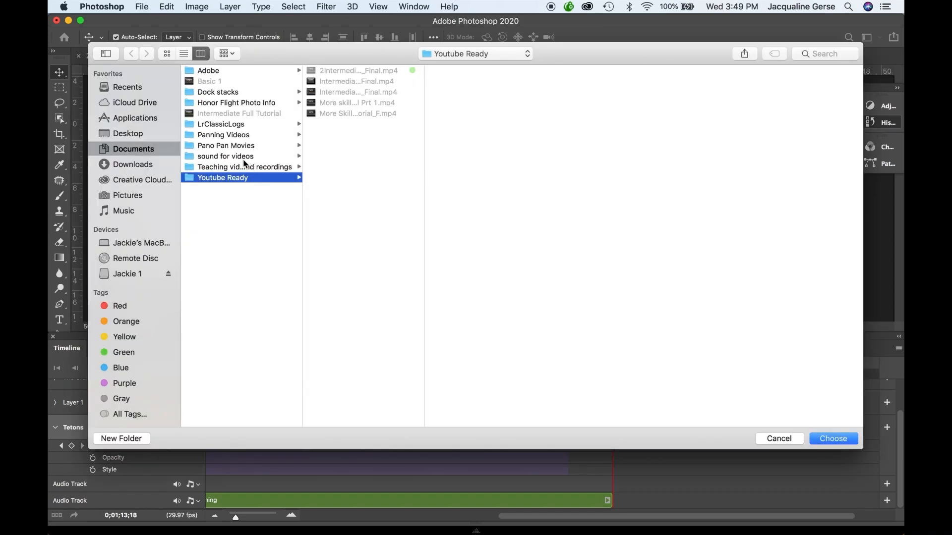
{"action": "left_click", "coordinate": [230, 136]}
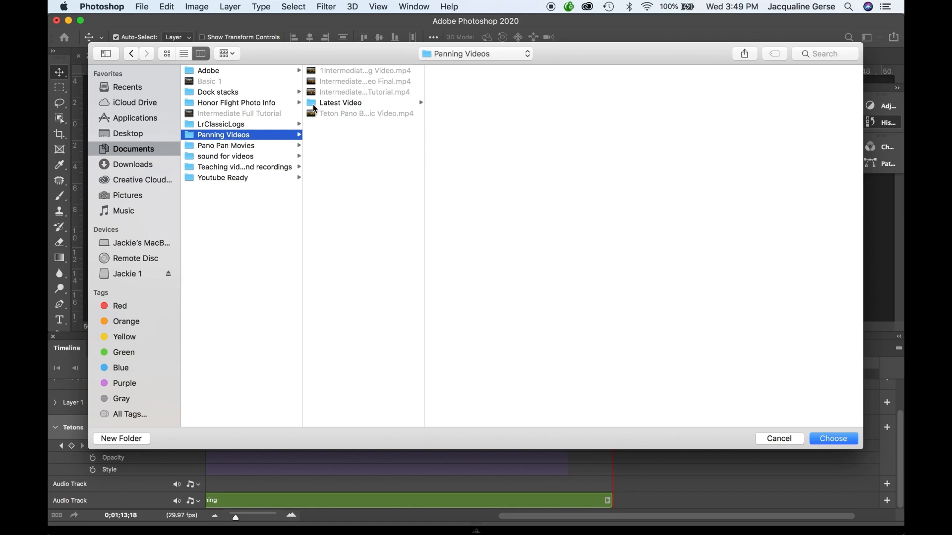
{"action": "left_click", "coordinate": [314, 105]}
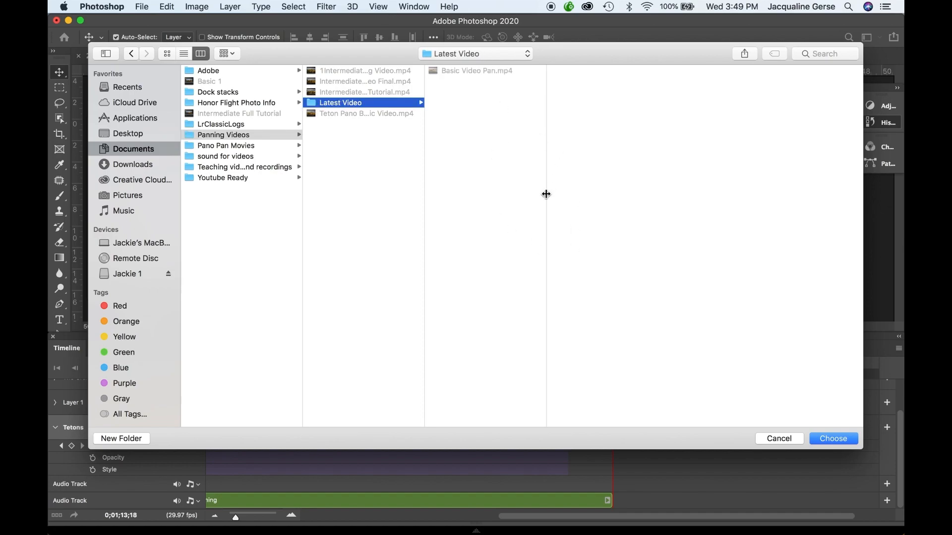
{"action": "left_click", "coordinate": [834, 440]}
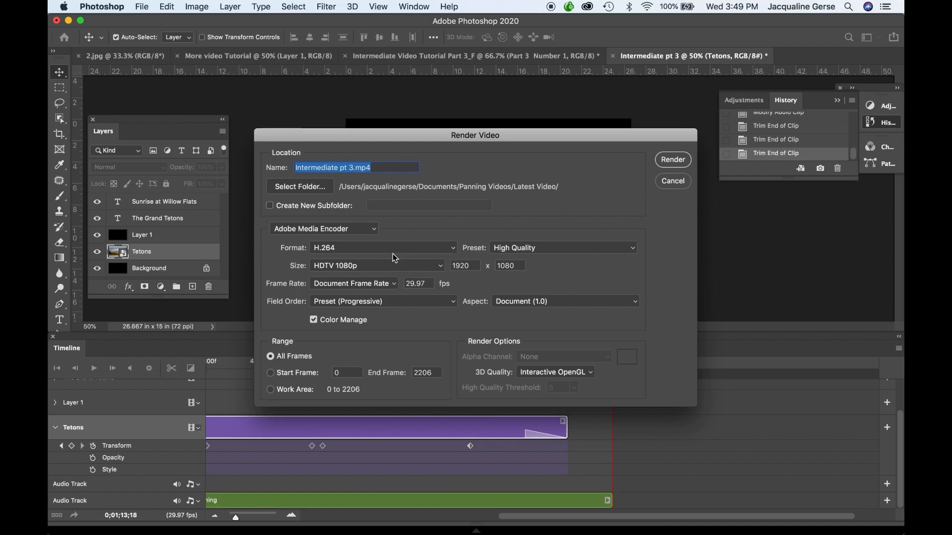
- Keep the H.264 format and render all frames as Intermediate pt 3.mp4 at High Quality, HDTV 1080p
{"action": "left_click", "coordinate": [456, 253]}
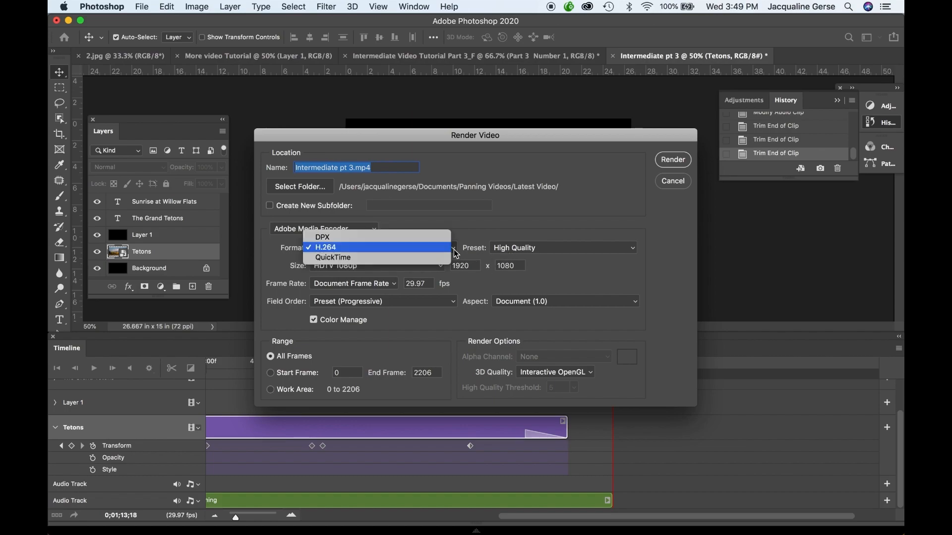
{"action": "left_click", "coordinate": [455, 254]}
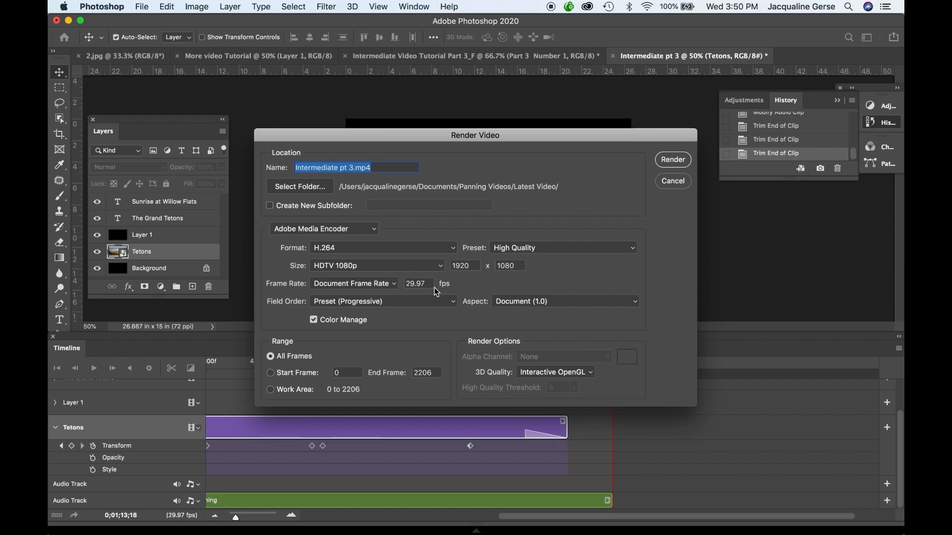
{"action": "left_click", "coordinate": [673, 160]}
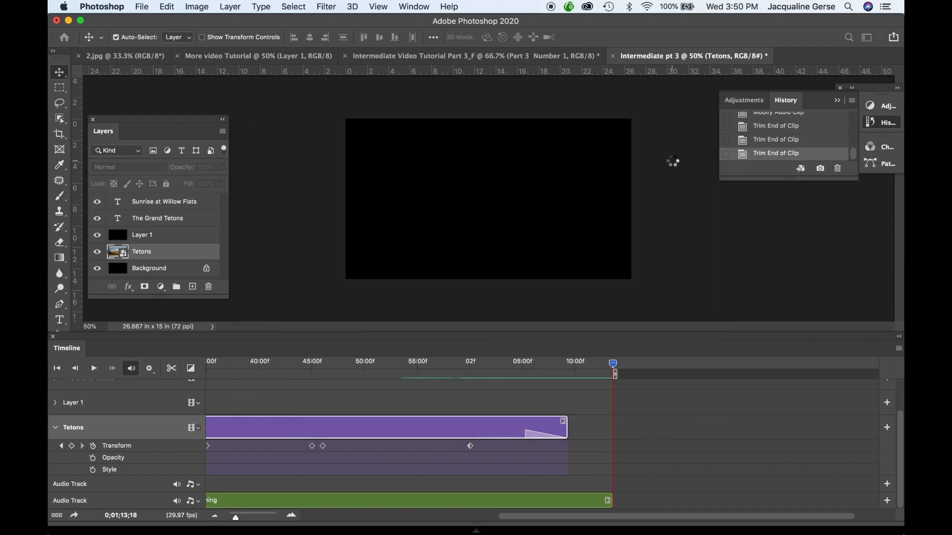